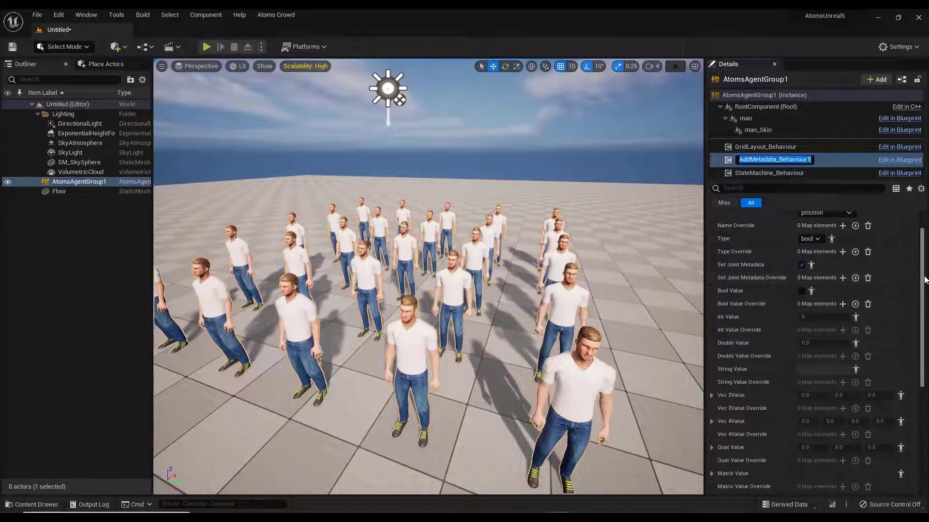
# Name the metadata of AddMetadata_Behaviour1 shirt_color and set its type to vector.
pyautogui.moveTo(922, 283); pyautogui.dragTo(924, 251)
pyautogui.click(824, 230)
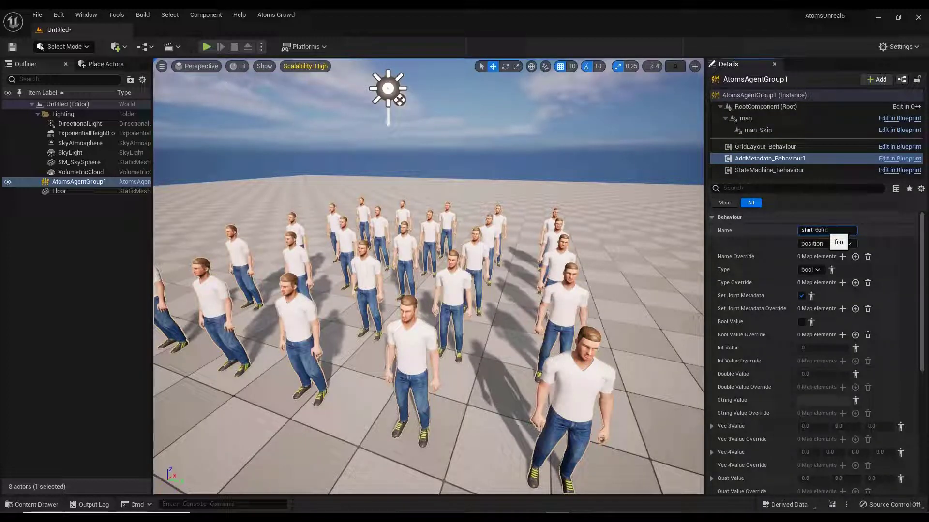
pyautogui.write('shirt_color')
pyautogui.press('Return')
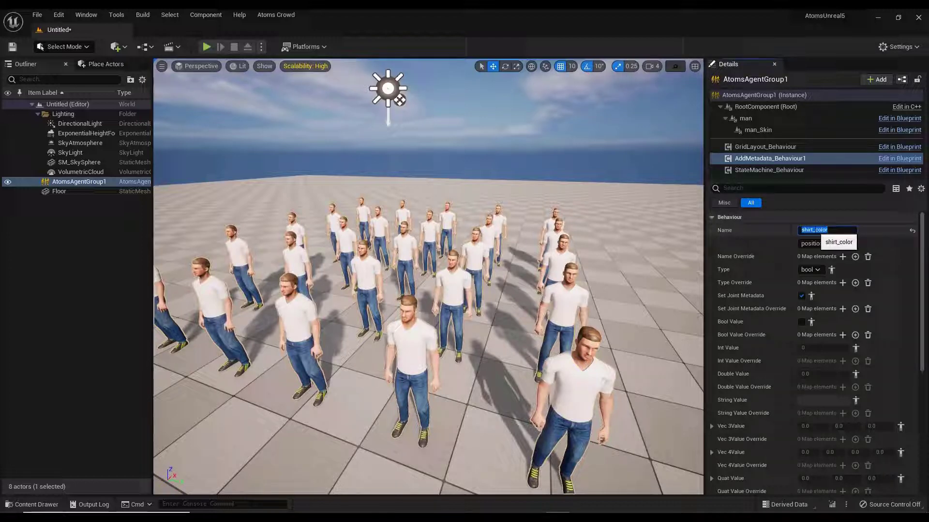
pyautogui.click(811, 271)
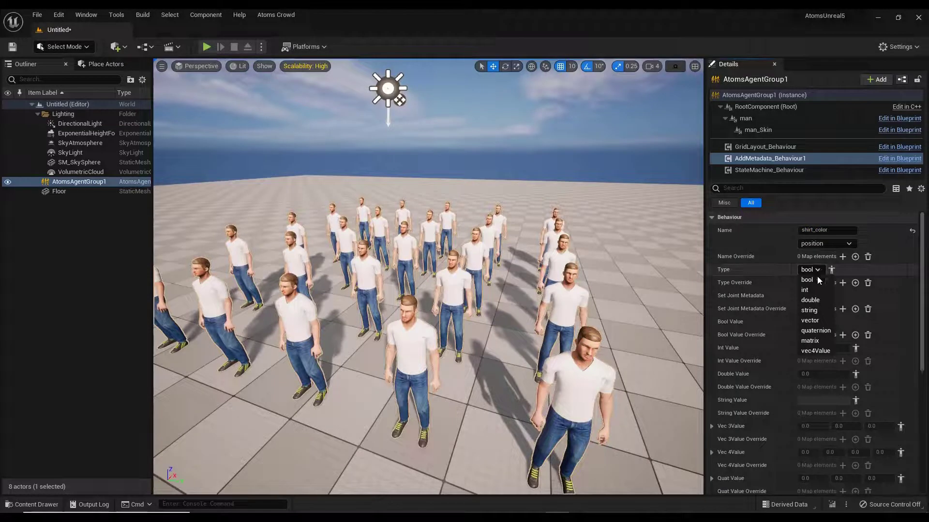
pyautogui.click(814, 320)
# Randomize the Vec 3Value override for all agents between 0.0, 0.0, 0.0 and 1.0, 1.0, 1.0, and recheck the override list.
pyautogui.scroll(-2, 776, 320)
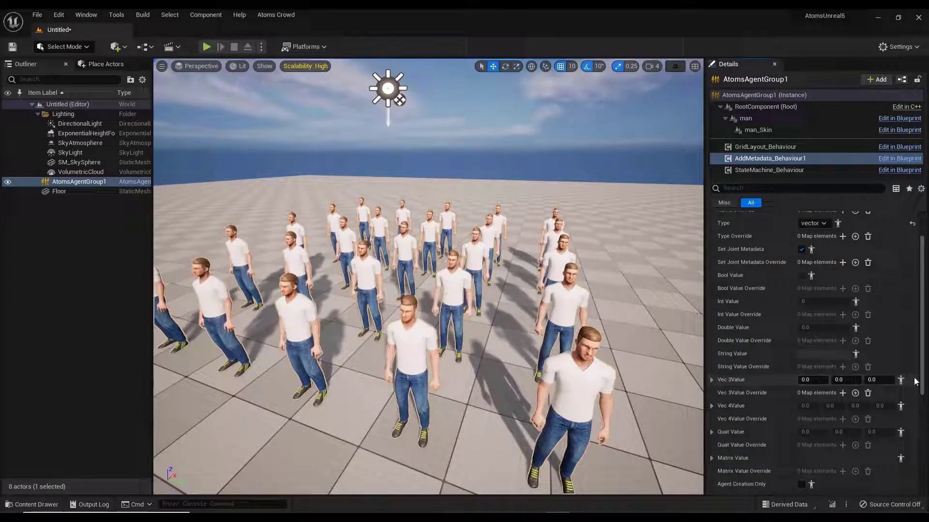
pyautogui.click(915, 382)
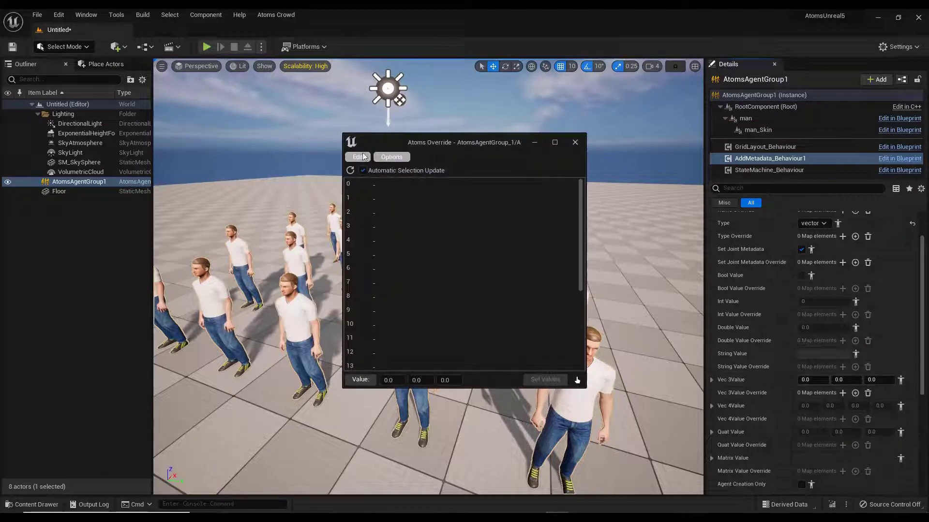
pyautogui.click(363, 156)
pyautogui.click(365, 216)
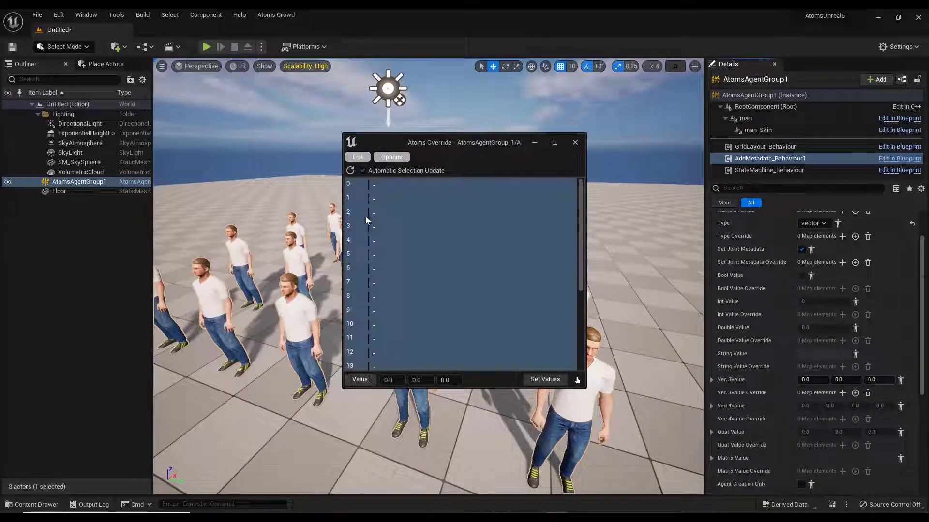
pyautogui.click(362, 378)
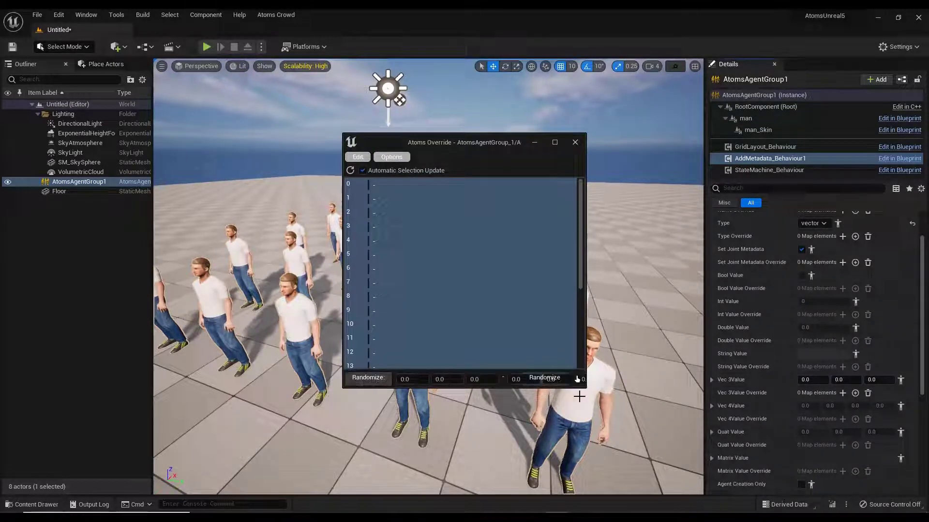
pyautogui.moveTo(583, 385); pyautogui.dragTo(730, 407)
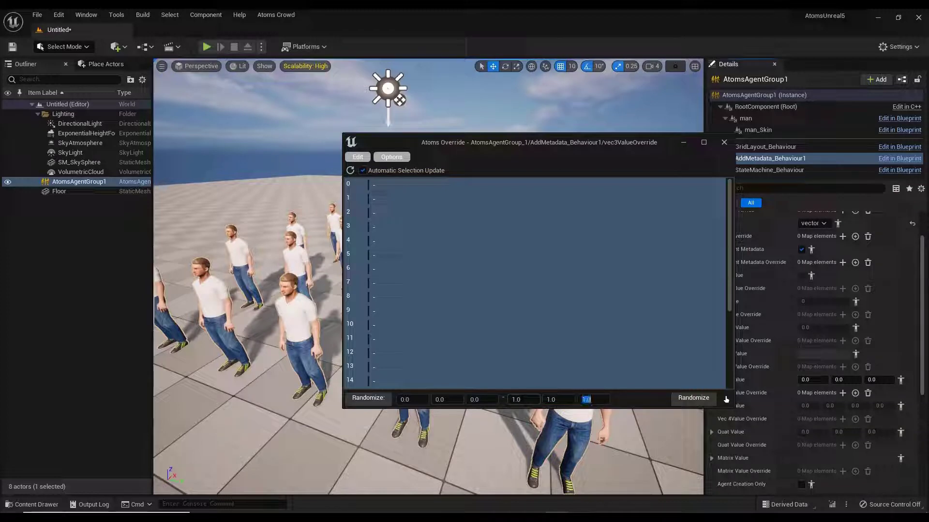
pyautogui.click(683, 399)
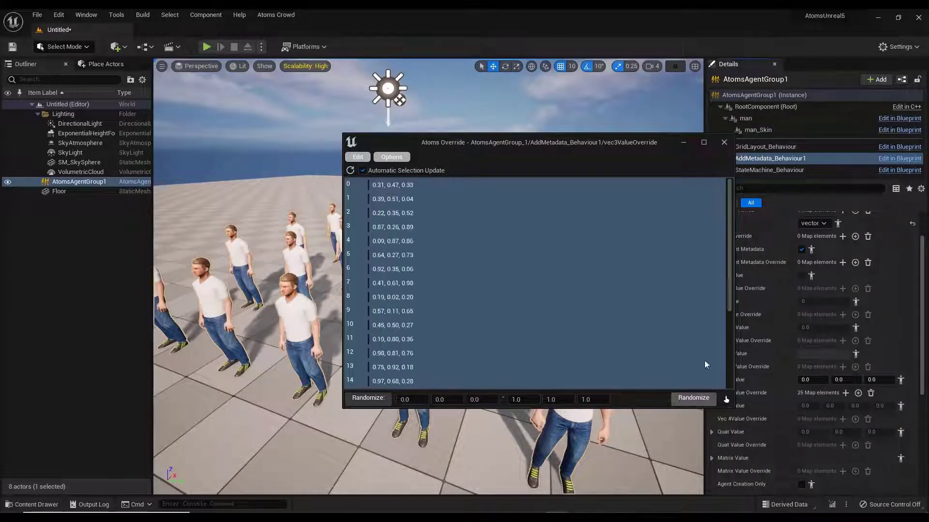
pyautogui.click(723, 143)
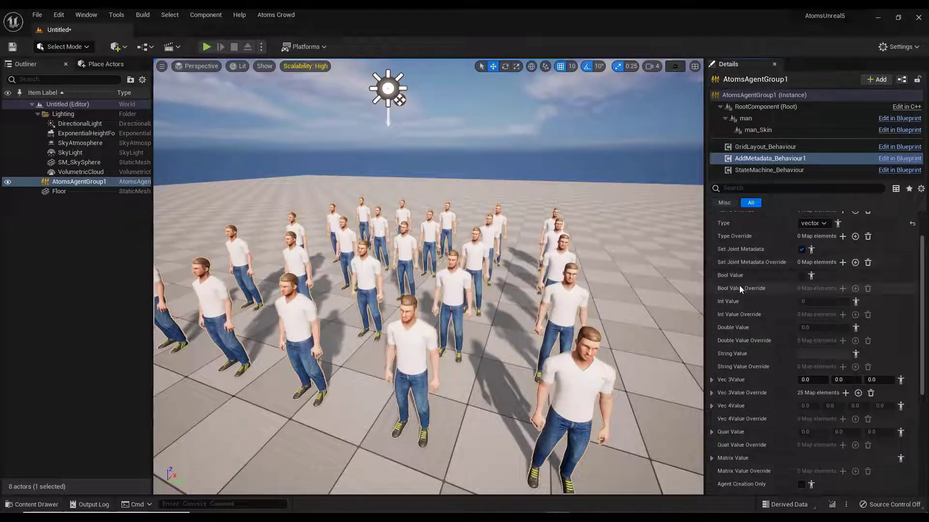
pyautogui.click(857, 393)
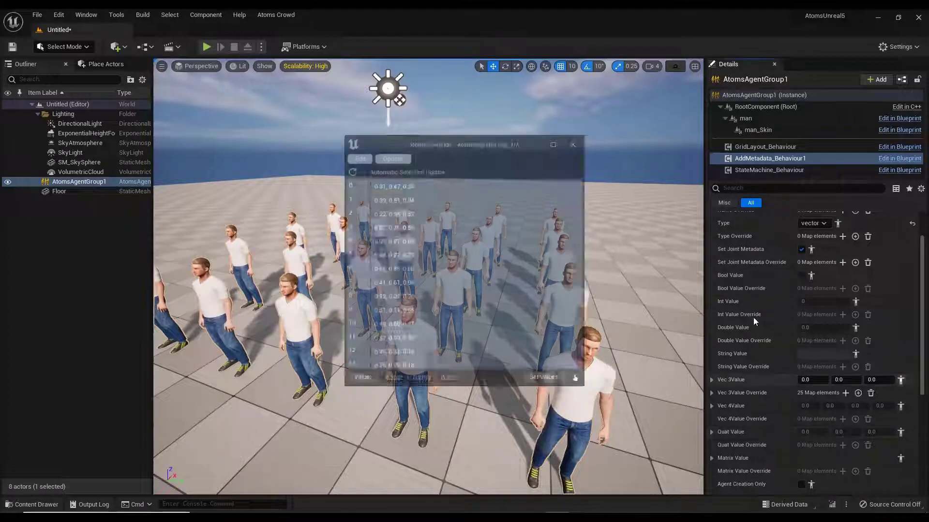
pyautogui.click(575, 143)
# Add a Per Instance Metadata entry named shirt_color to the AtomsAgentGroup1 instance.
pyautogui.click(746, 96)
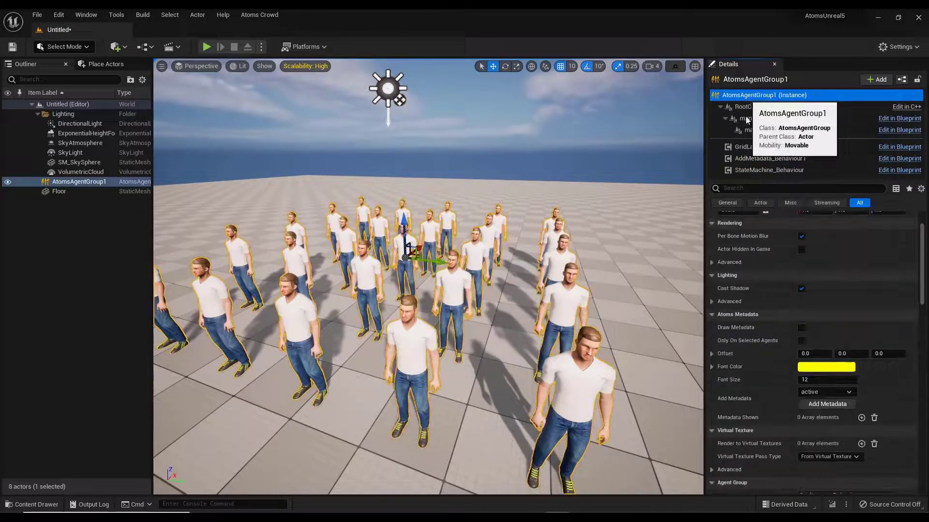
pyautogui.scroll(-5, 751, 372)
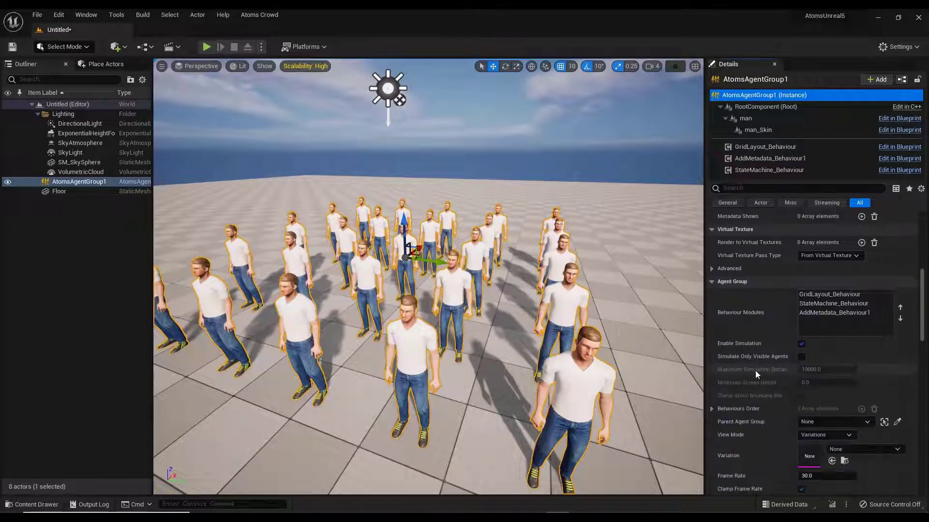
pyautogui.scroll(-5, 755, 371)
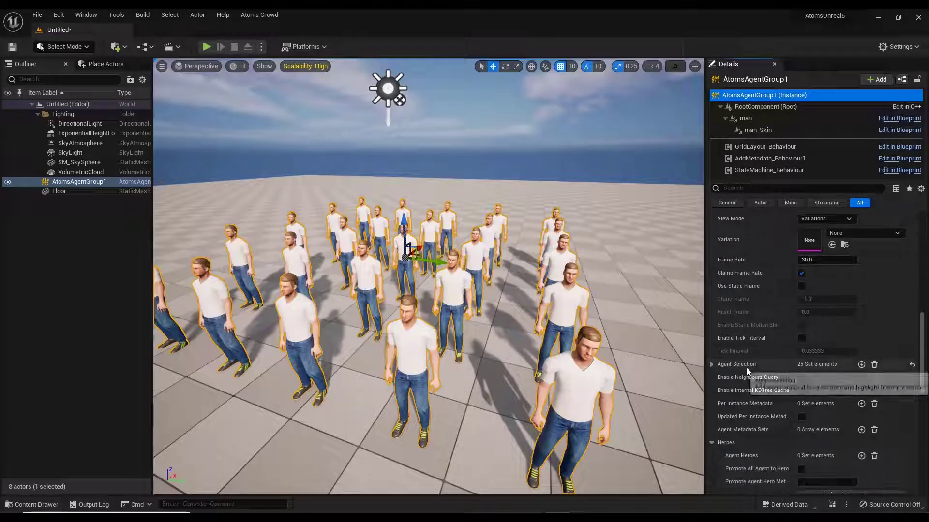
pyautogui.click(861, 404)
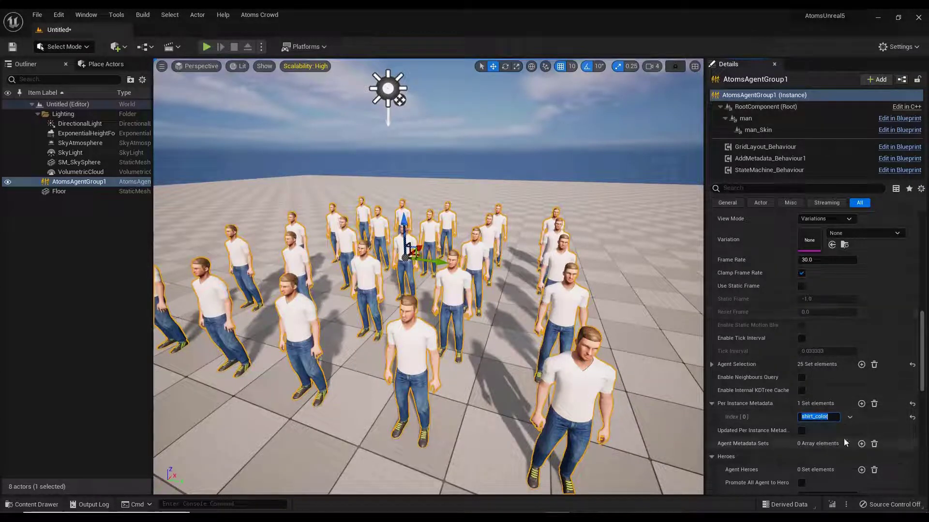
# Duplicate the man_Skin_tshirt_GEO_MAT material and assign the saved copy to Element 4 of the man_Skin component.
pyautogui.click(768, 131)
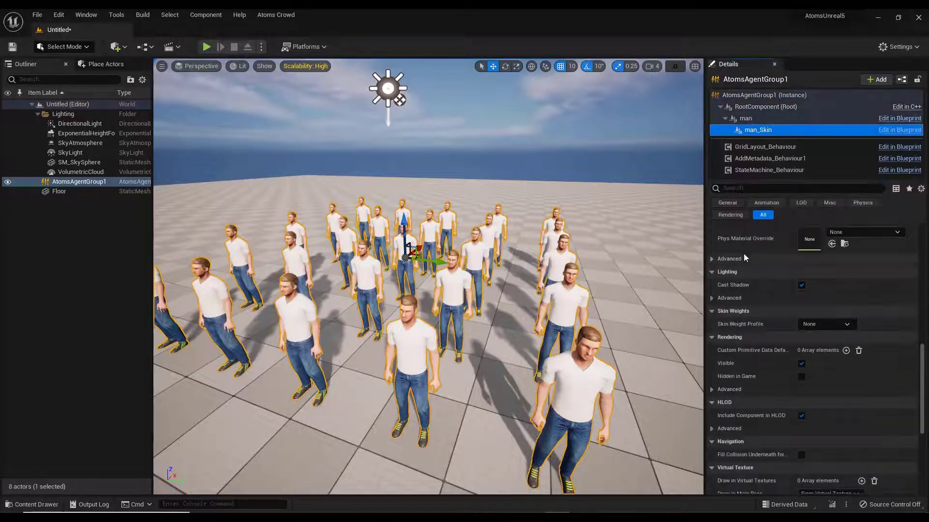
pyautogui.scroll(-5, 838, 295)
pyautogui.scroll(6, 838, 309)
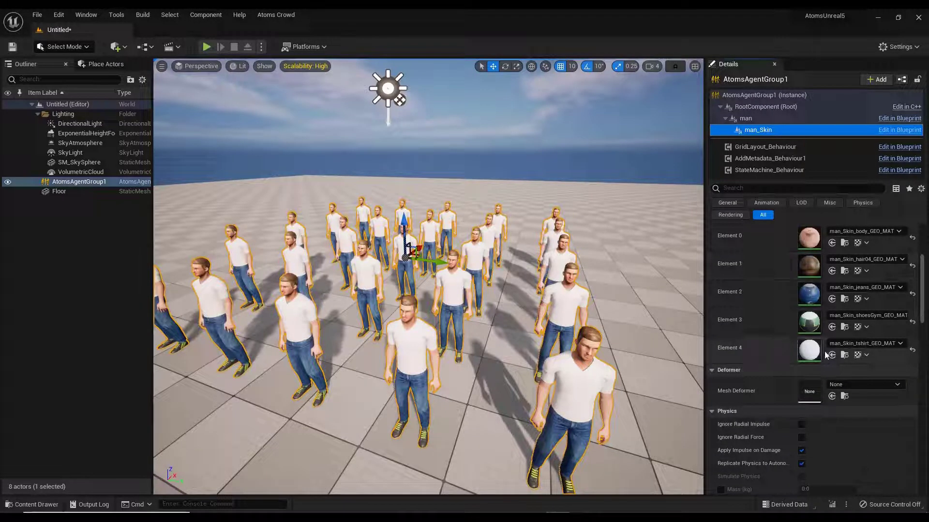
pyautogui.click(844, 356)
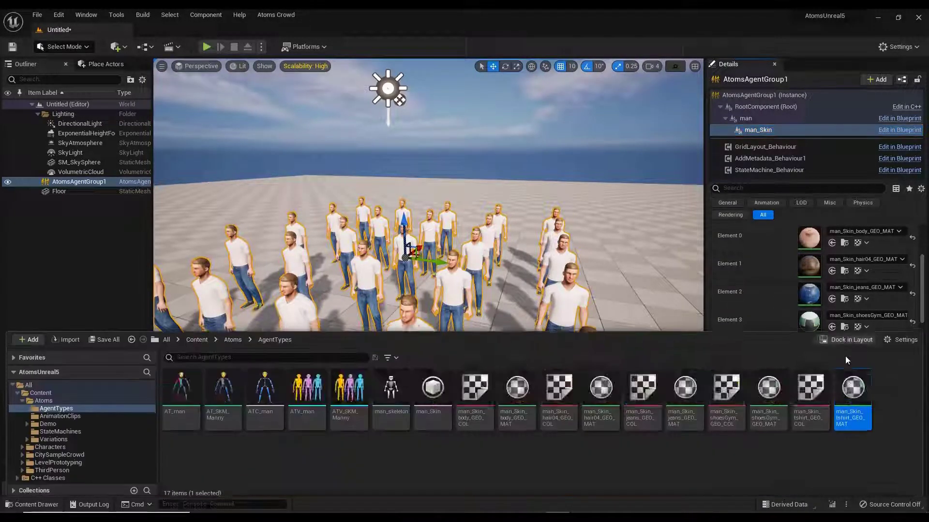
pyautogui.rightClick(853, 387)
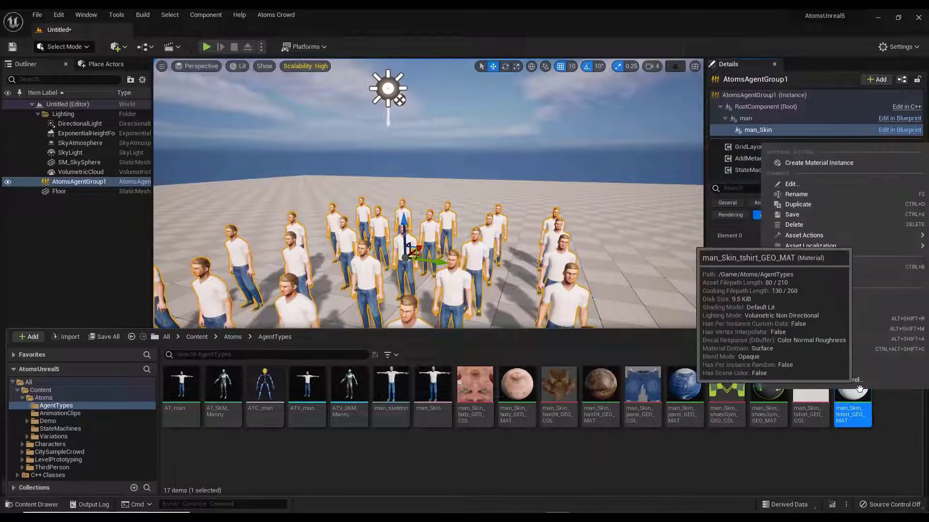
pyautogui.click(820, 205)
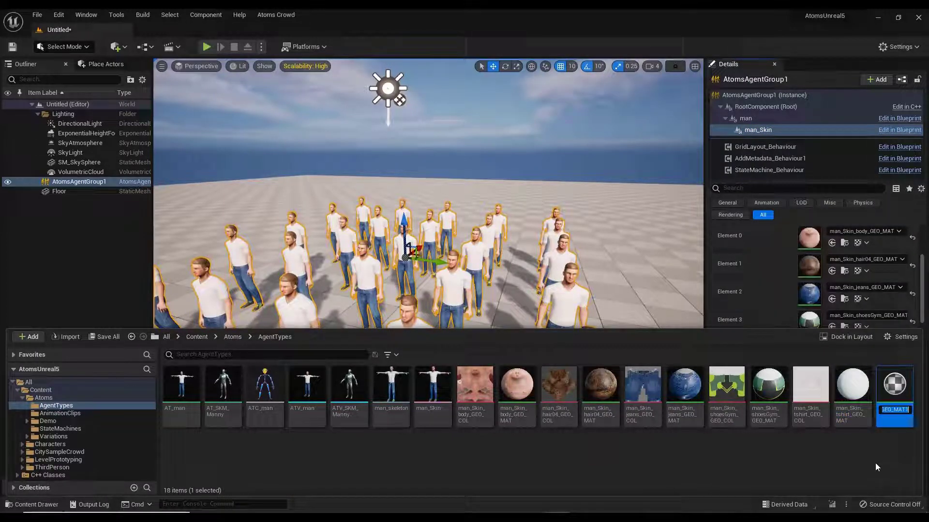
pyautogui.press('Return')
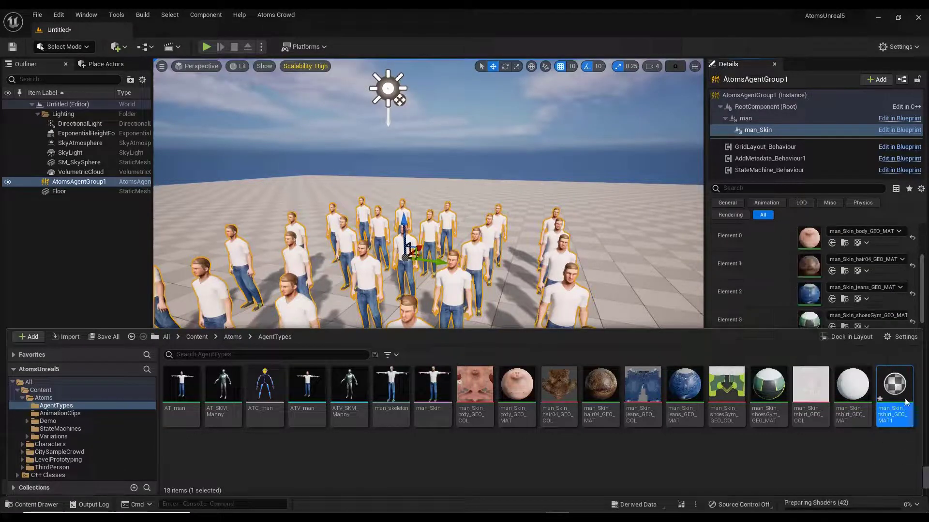
pyautogui.hotkey('ctrl', 's')
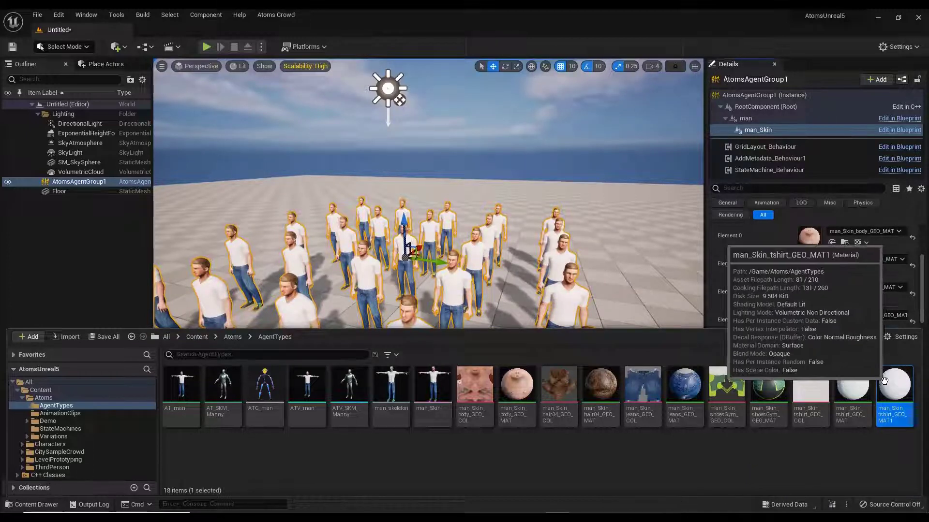
pyautogui.moveTo(884, 382); pyautogui.dragTo(813, 289)
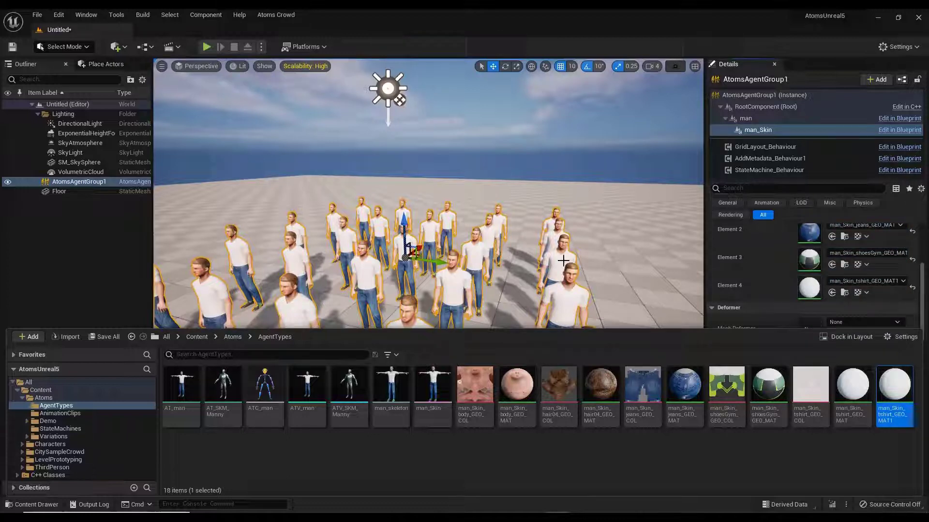
# Open the duplicated T-shirt material and add an Agent Metadata node below the TexCoord node in its graph.
pyautogui.doubleClick(894, 386)
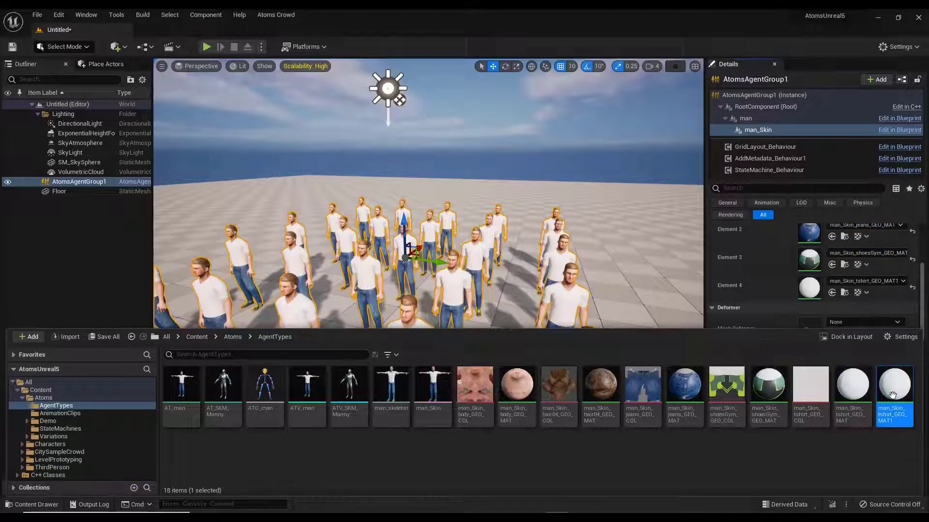
pyautogui.moveTo(288, 247); pyautogui.dragTo(436, 294, button='right')
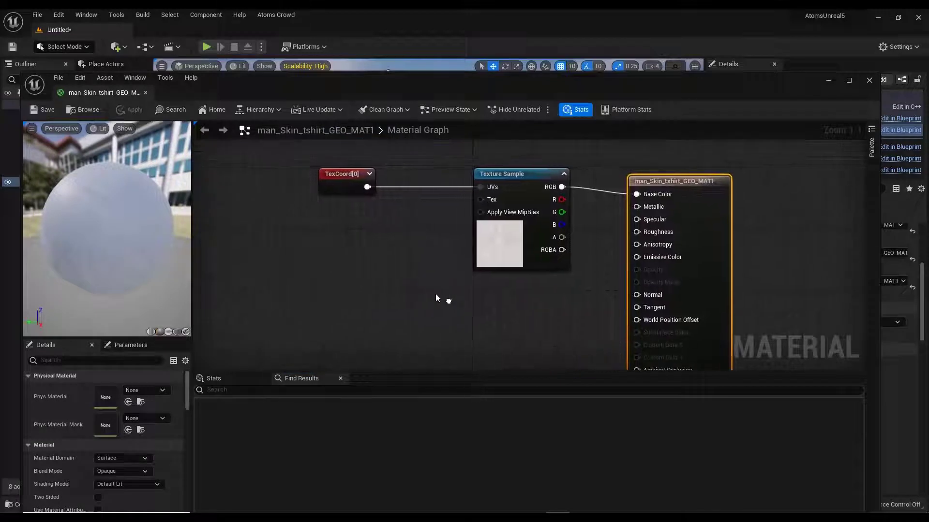
pyautogui.rightClick(326, 244)
pyautogui.write('agent')
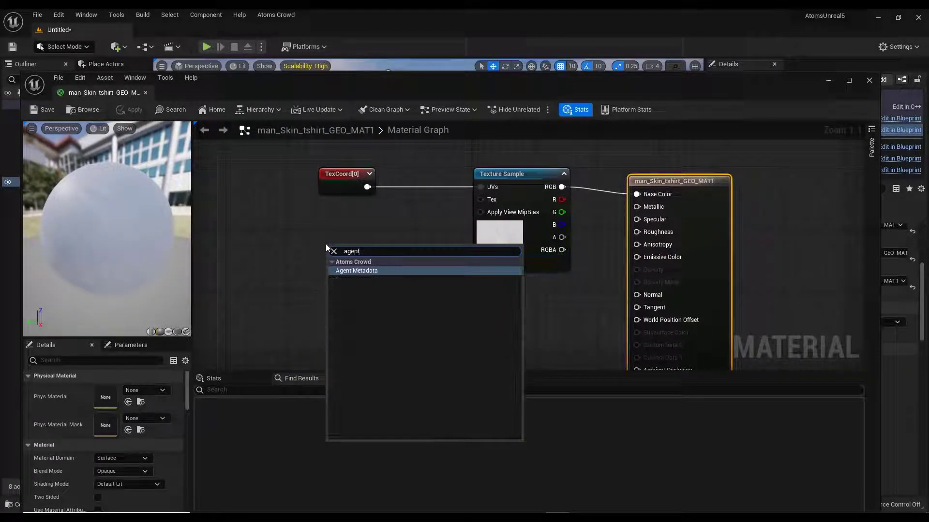
pyautogui.press('Return')
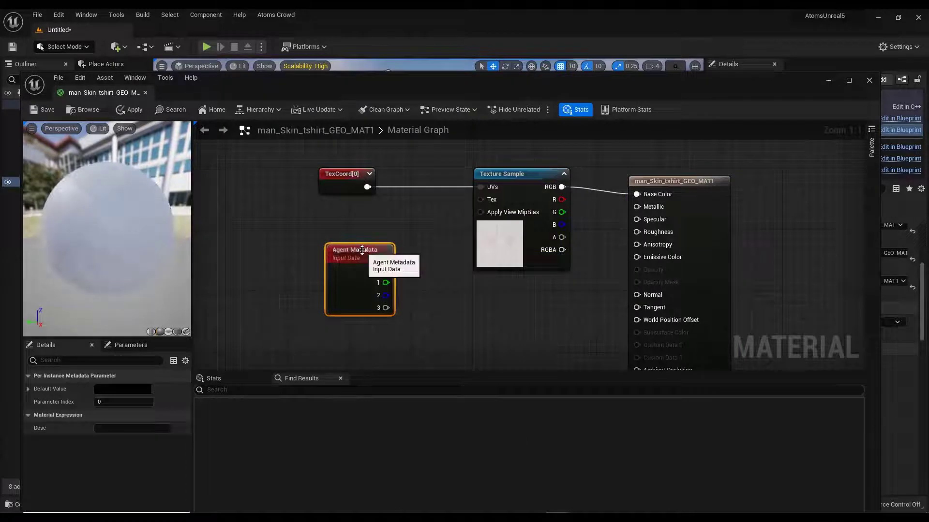
pyautogui.moveTo(362, 249); pyautogui.dragTo(332, 226)
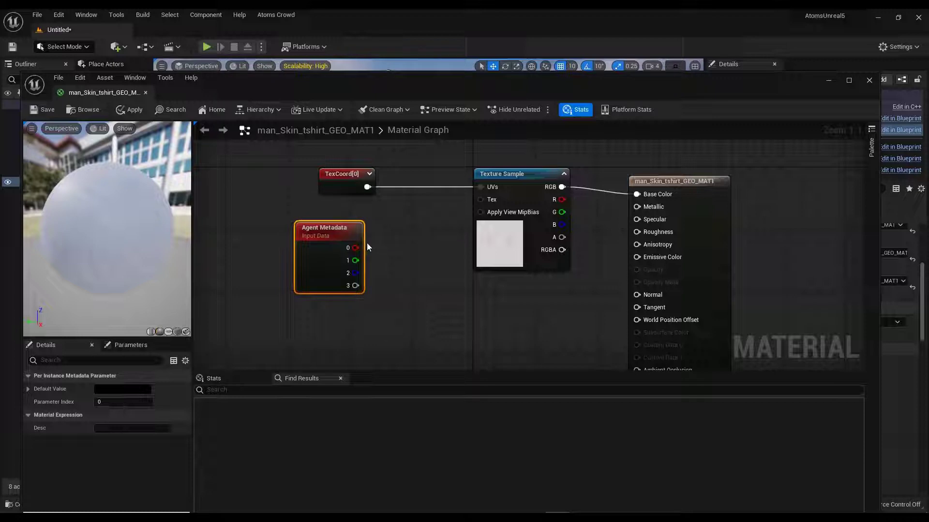
# Try parameter indices 1, 2, 3 and 7 on the Agent Metadata node and set the index back to 0.
pyautogui.click(112, 402)
pyautogui.write('1')
pyautogui.press('Return')
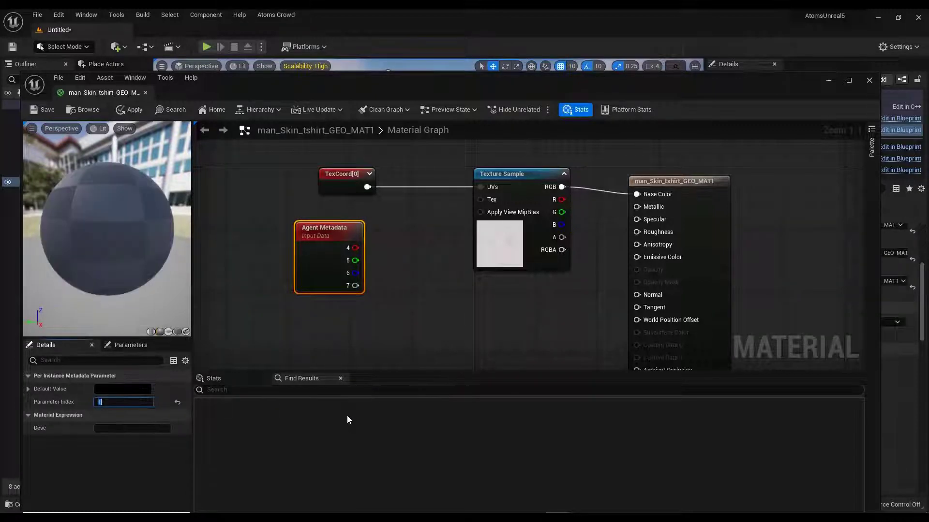
pyautogui.write('2')
pyautogui.press('Return')
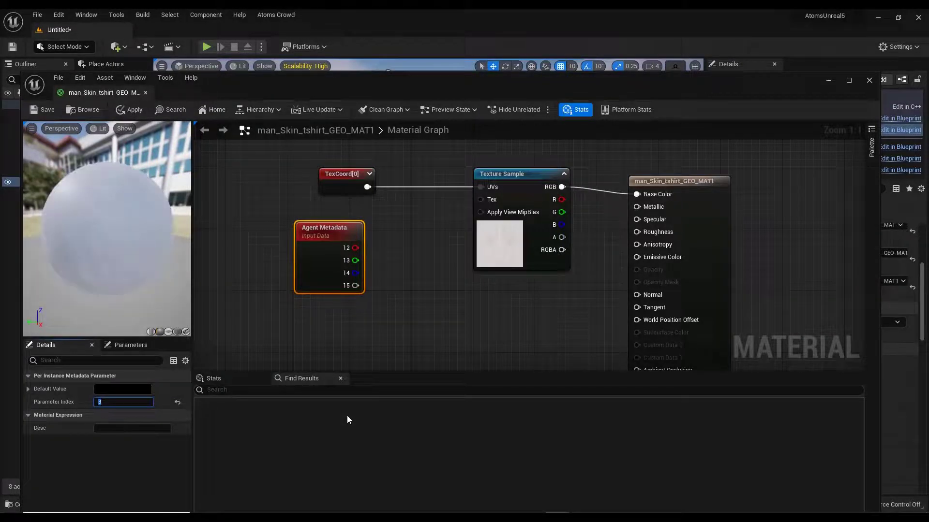
pyautogui.write('7')
pyautogui.press('Return')
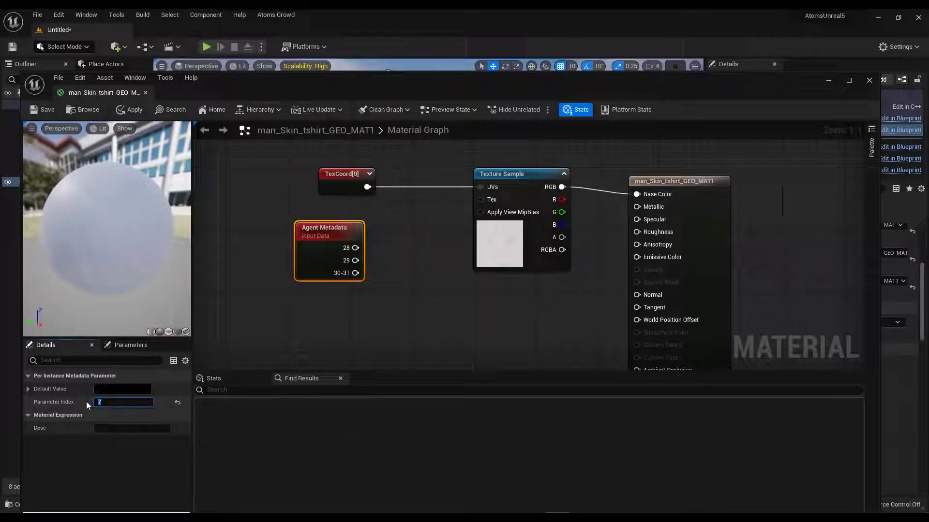
pyautogui.write('0')
pyautogui.press('Return')
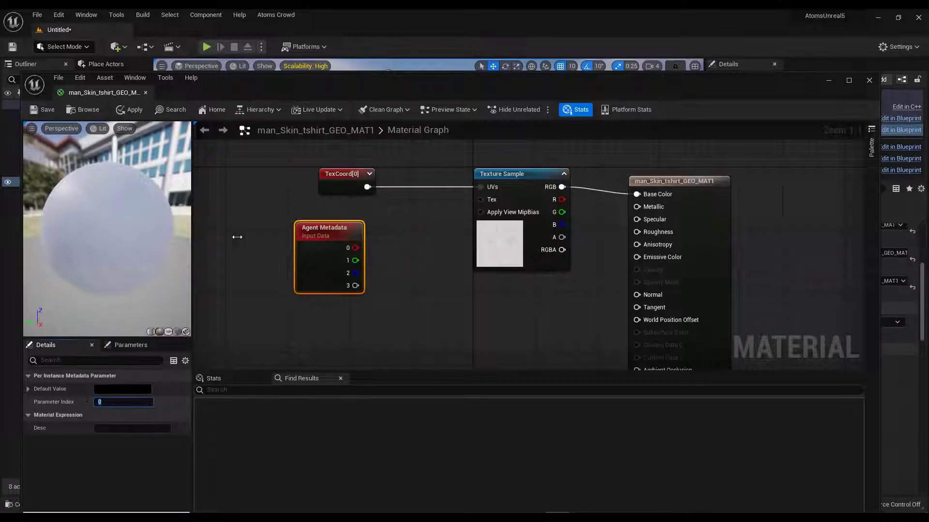
# Move the material editor aside and examine the Per Instance Metadata entries of AtomsAgentGroup1.
pyautogui.moveTo(623, 83); pyautogui.dragTo(438, 76)
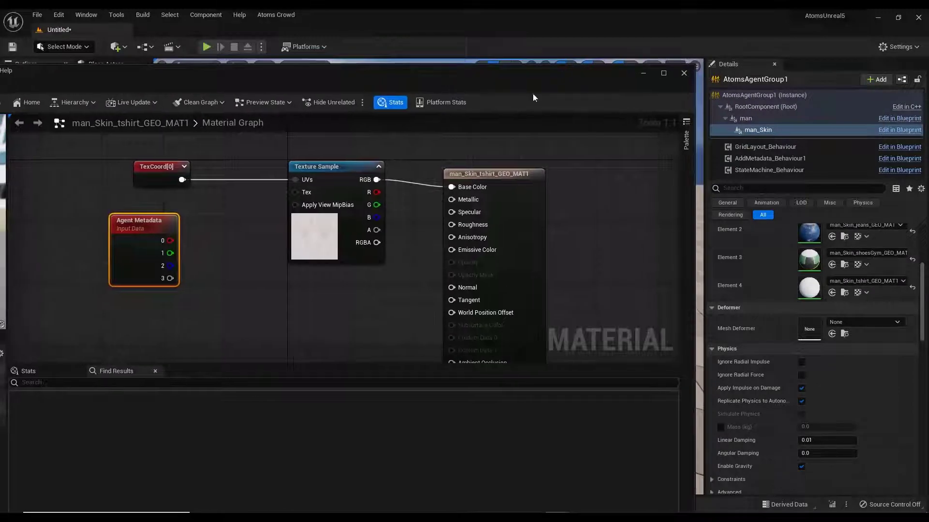
pyautogui.click(738, 97)
pyautogui.scroll(-5, 757, 377)
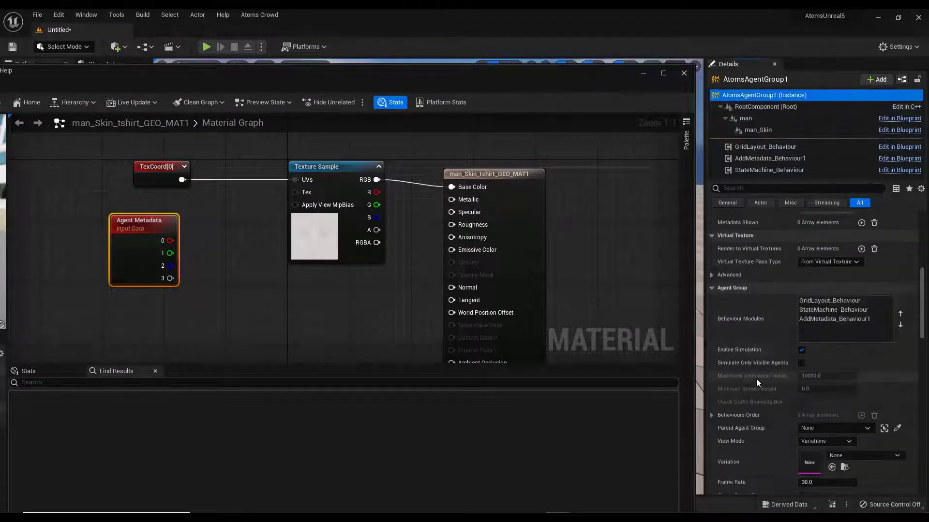
pyautogui.scroll(-5, 757, 383)
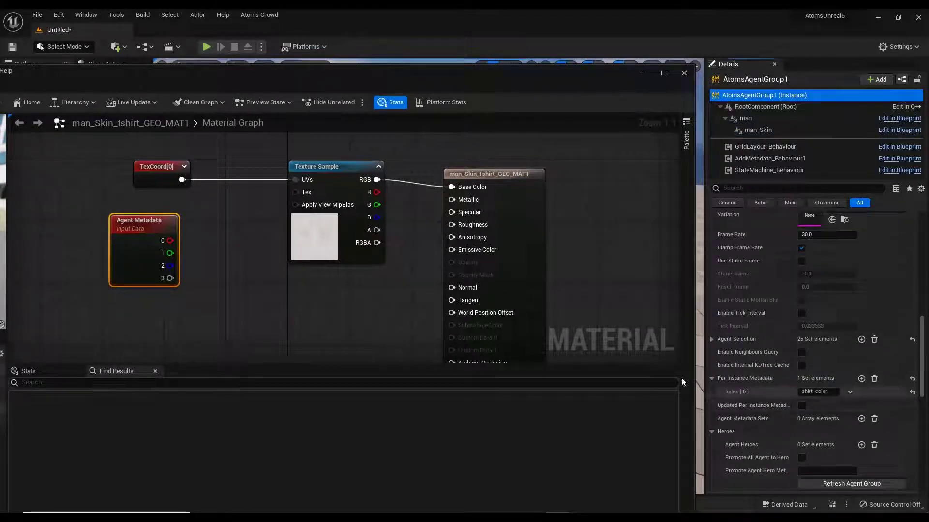
# Add a MakeFloat3 node beside Agent Metadata and connect metadata outputs 0, 1 and 2 to its X, Y and Z inputs.
pyautogui.moveTo(468, 84); pyautogui.dragTo(622, 77)
pyautogui.moveTo(320, 213); pyautogui.dragTo(273, 205)
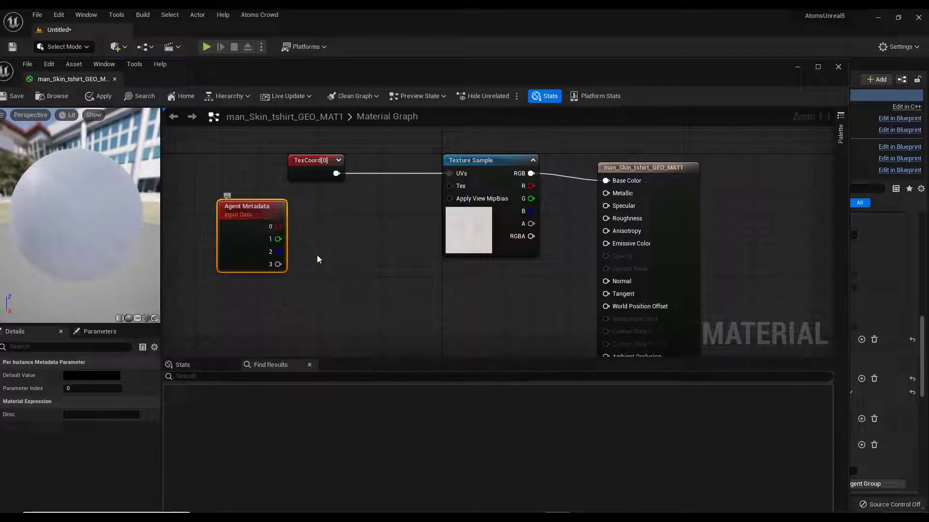
pyautogui.rightClick(325, 231)
pyautogui.write('make')
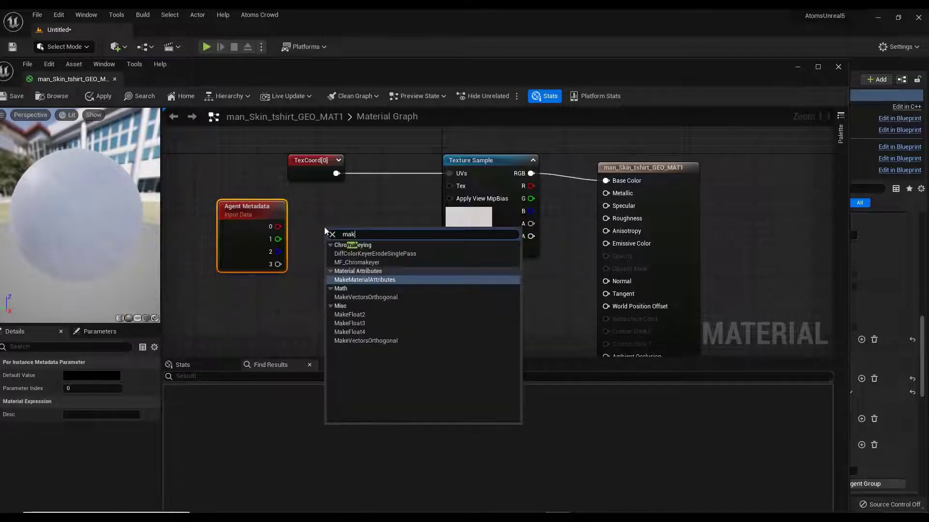
pyautogui.press('Down')
pyautogui.press('Down')
pyautogui.press('Down')
pyautogui.press('Down')
pyautogui.press('Down')
pyautogui.press('Return')
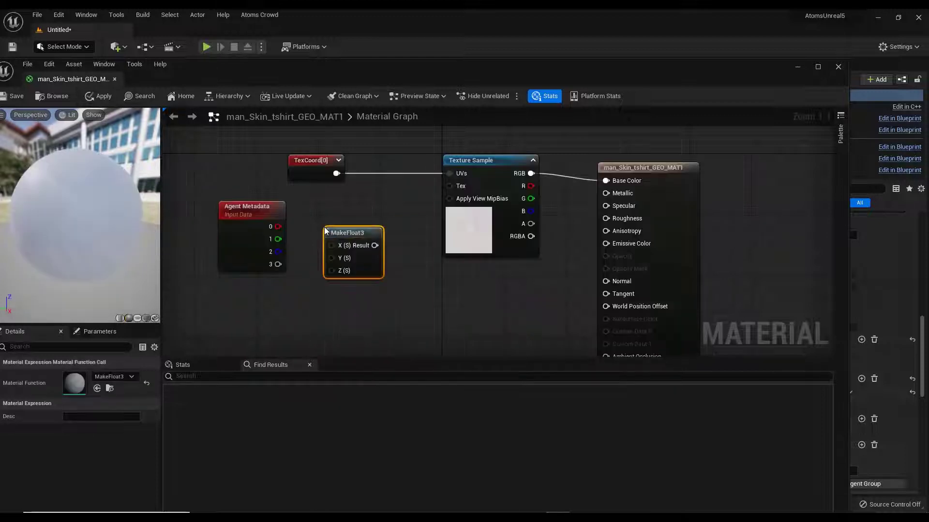
pyautogui.moveTo(322, 249)
pyautogui.mouseDown()
pyautogui.moveTo(332, 245)
pyautogui.moveTo(333, 259)
pyautogui.mouseUp()
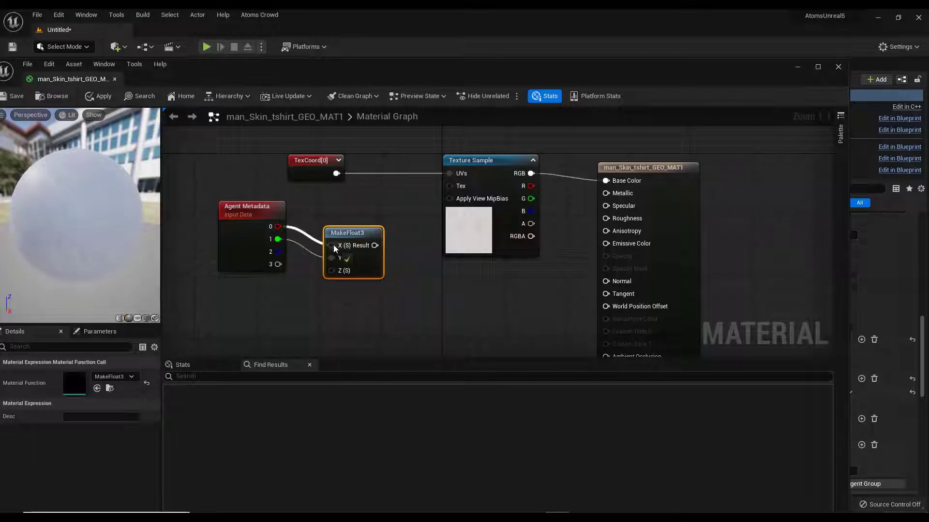
pyautogui.moveTo(278, 251); pyautogui.dragTo(337, 271)
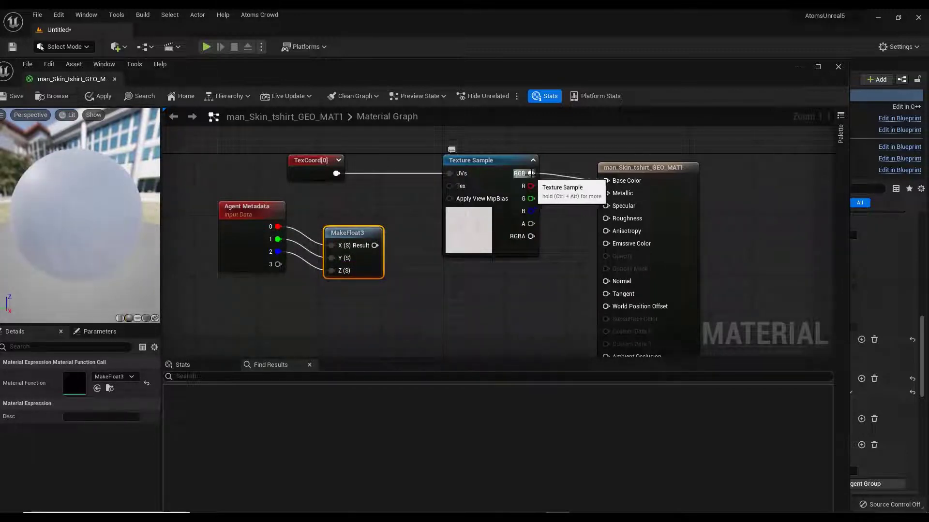
# Multiply the Texture Sample's RGB by the MakeFloat3 result and feed the product into the material's Base Color.
pyautogui.moveTo(531, 173); pyautogui.dragTo(526, 288)
pyautogui.write('*')
pyautogui.press('Return')
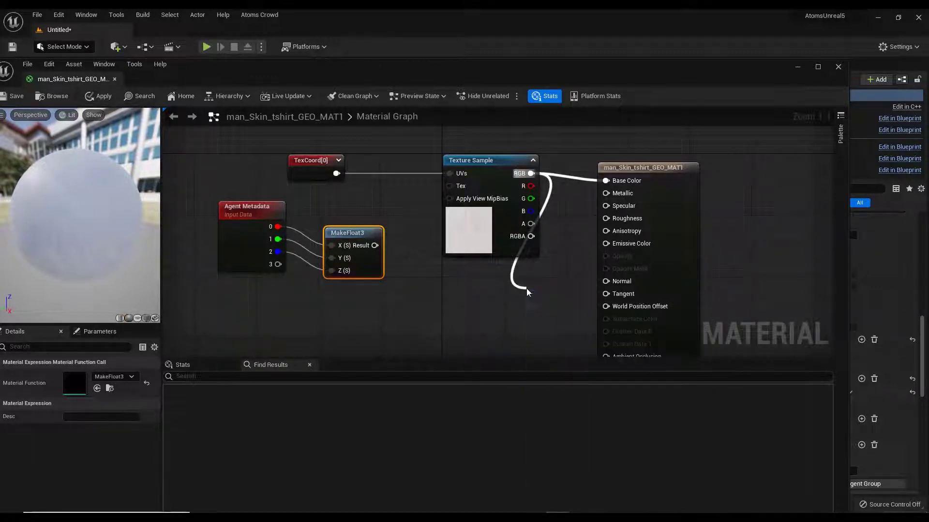
pyautogui.moveTo(375, 245); pyautogui.dragTo(606, 180)
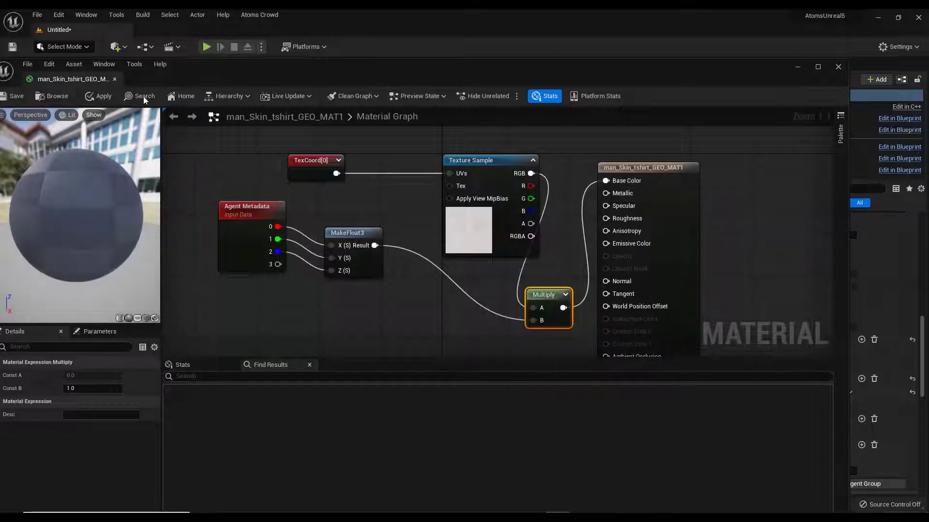
# Save the T-shirt material, close its editor and look over the crowd's shirts in the viewport.
pyautogui.click(12, 100)
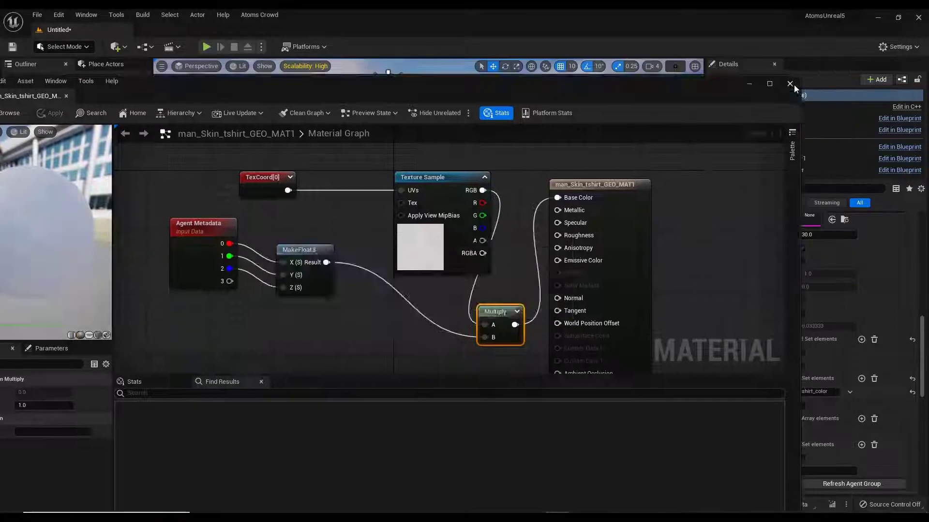
pyautogui.click(794, 85)
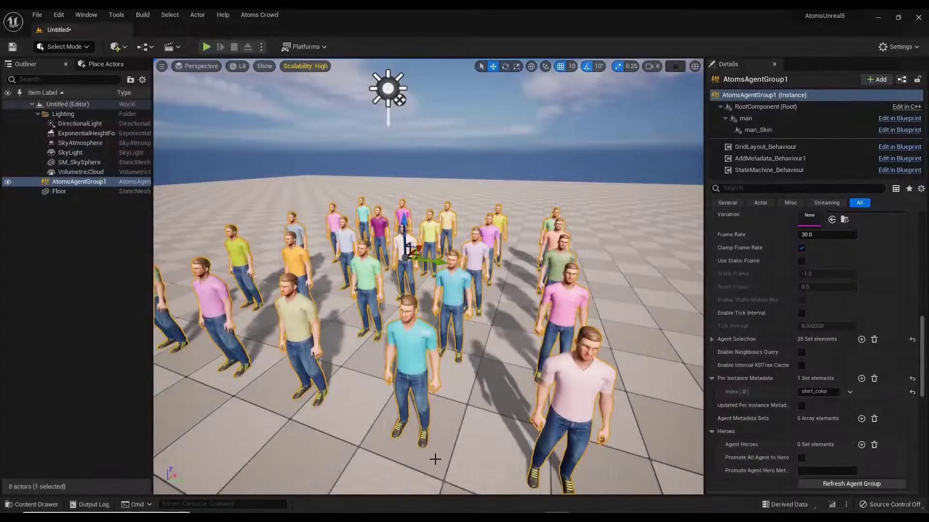
pyautogui.moveTo(357, 346); pyautogui.dragTo(390, 328, button='right')
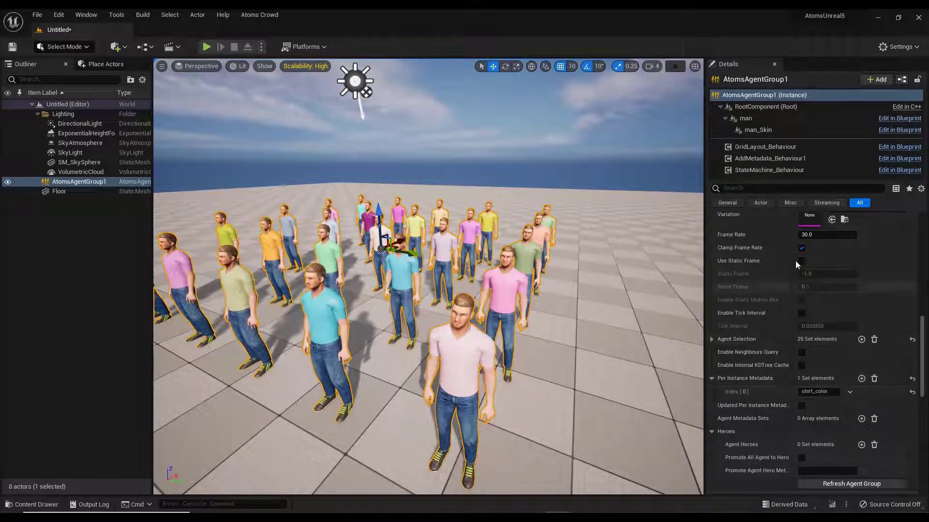
# Add a second Add Metadata Behaviour component to AtomsAgentGroup1 and keep its default name.
pyautogui.click(876, 80)
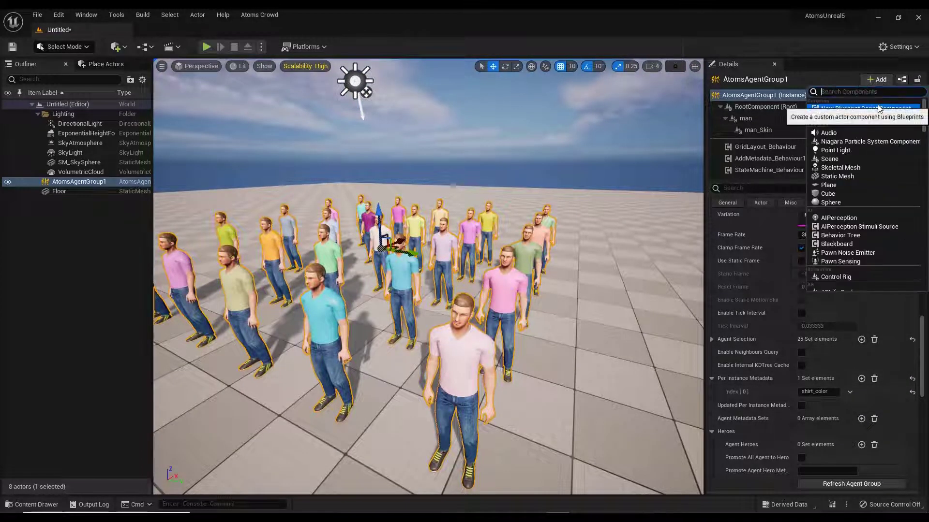
pyautogui.write('add')
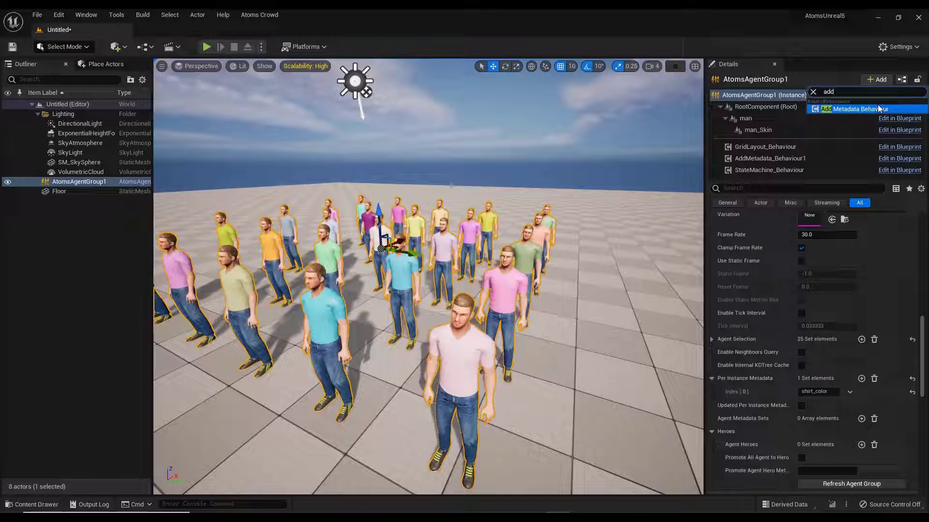
pyautogui.click(858, 109)
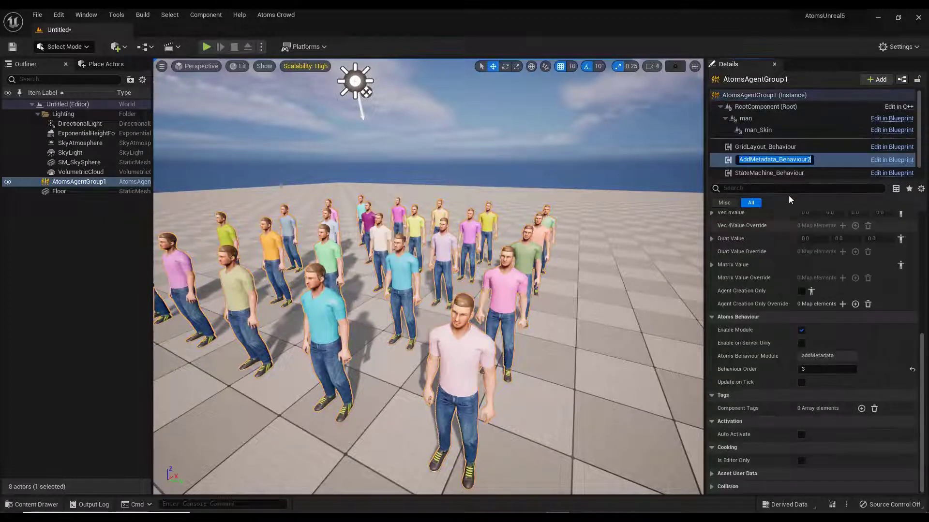
pyautogui.click(770, 157)
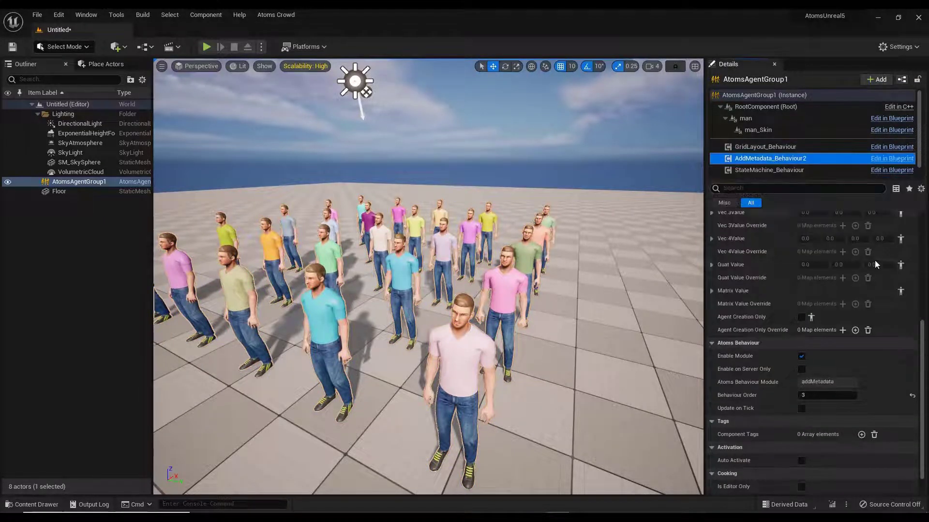
# Name the second behaviour's metadata jeans_color and set its type to vector.
pyautogui.click(823, 218)
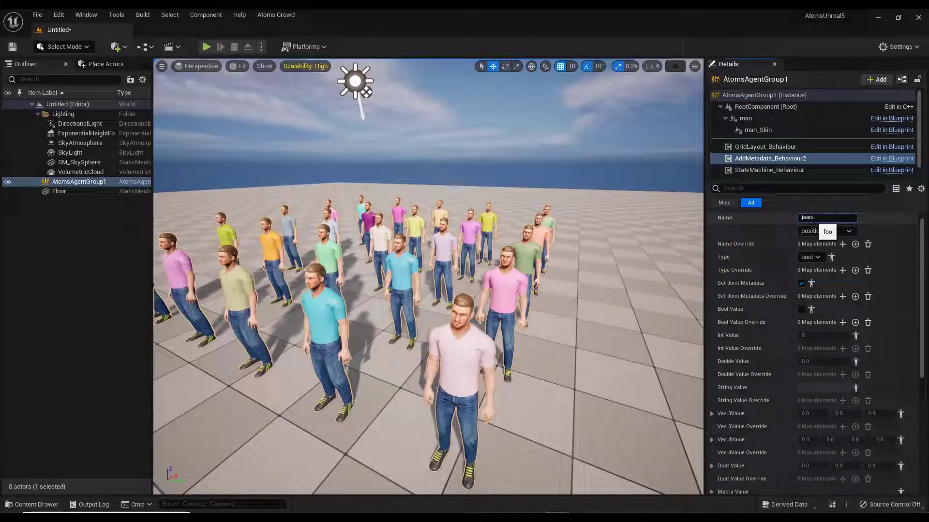
pyautogui.write('jeans_color')
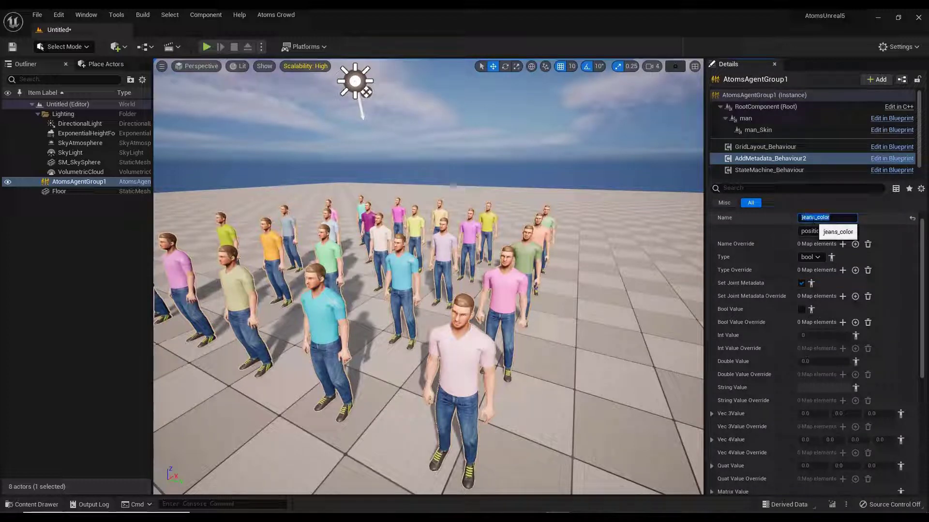
pyautogui.press('Return')
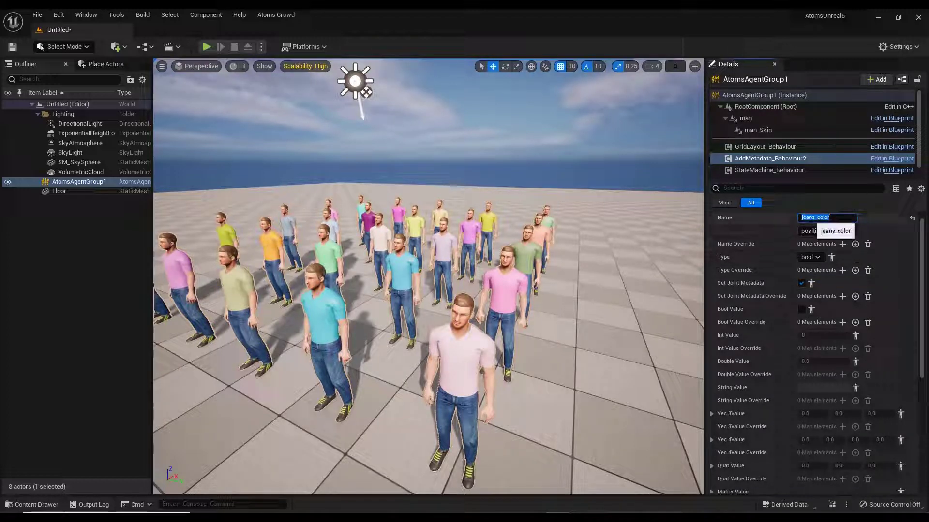
pyautogui.click(816, 257)
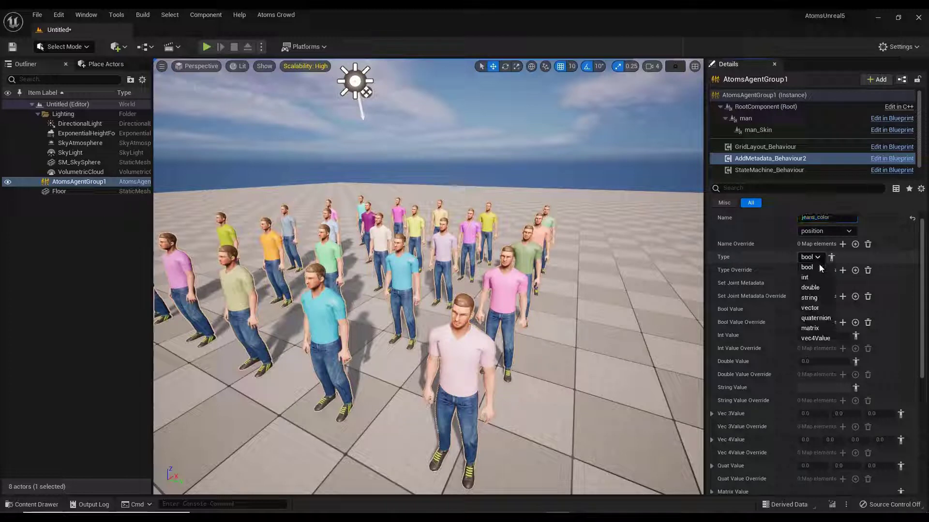
pyautogui.click(816, 309)
# Randomize the Vec 3Value override of jeans_color for all agents between 0.5, 0.5, 0.5 and 1.0, 1.0, 1.0.
pyautogui.scroll(-3, 922, 337)
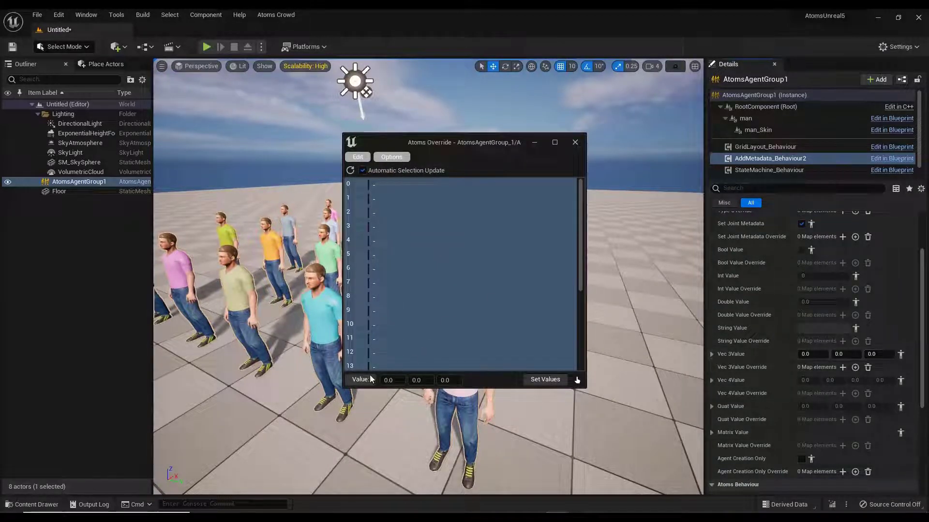
pyautogui.click(366, 380)
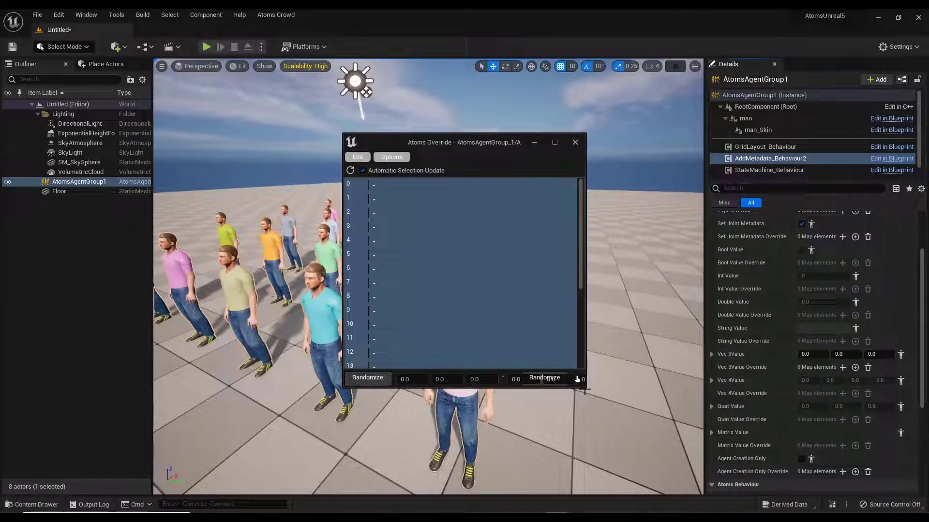
pyautogui.moveTo(586, 386); pyautogui.dragTo(737, 428)
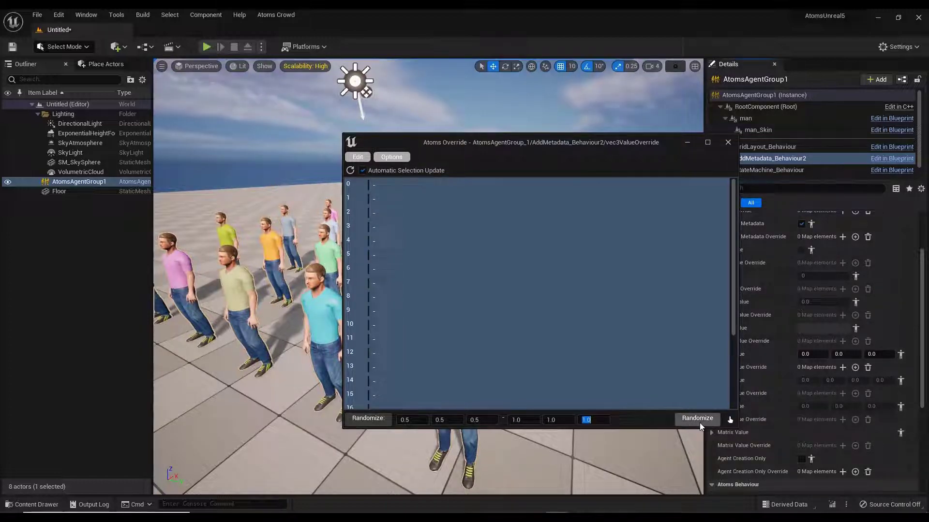
pyautogui.click(697, 419)
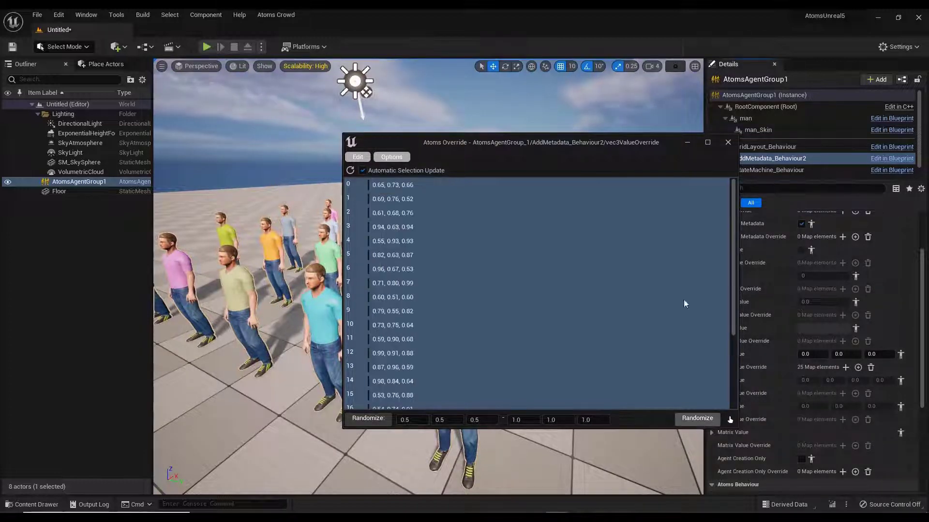
pyautogui.click(727, 142)
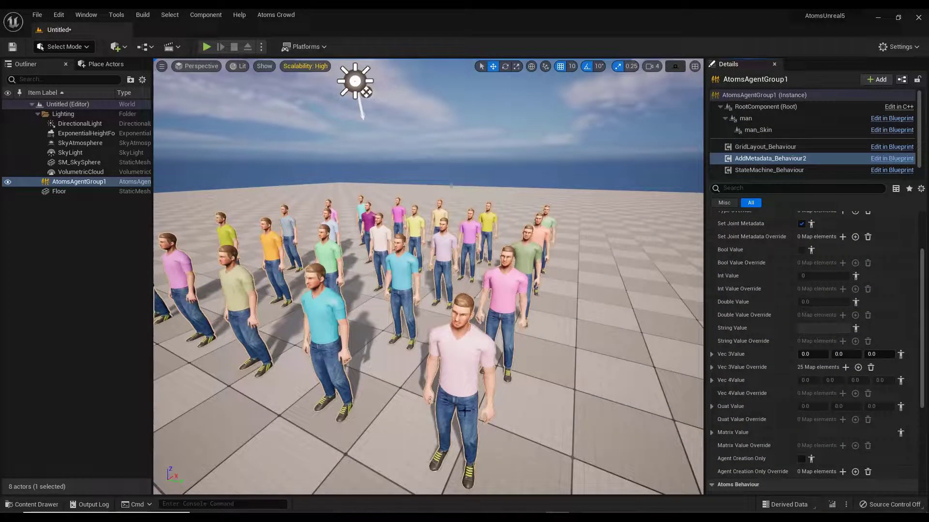
# Locate the man_Skin component's Element 2 material, man_Skin_jeans_GEO_MAT, among the assets and duplicate it.
pyautogui.click(757, 130)
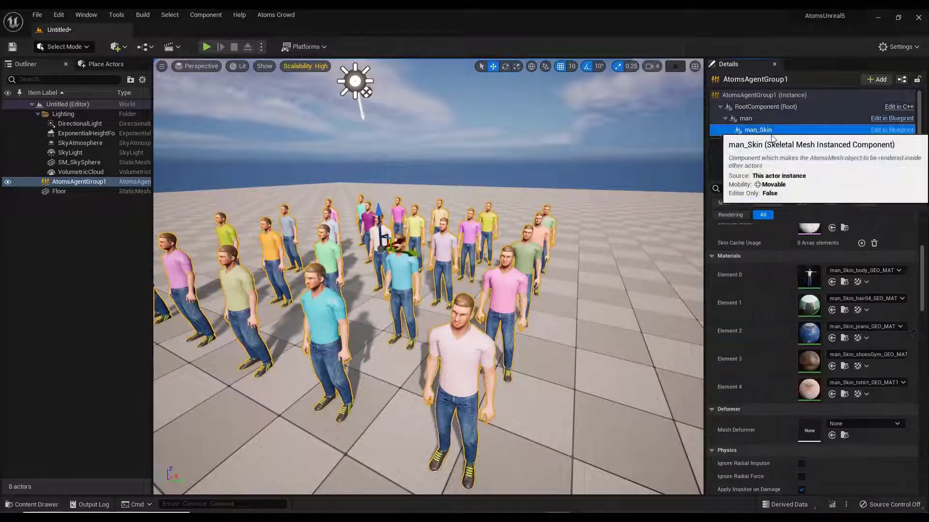
pyautogui.click(845, 338)
pyautogui.rightClick(686, 387)
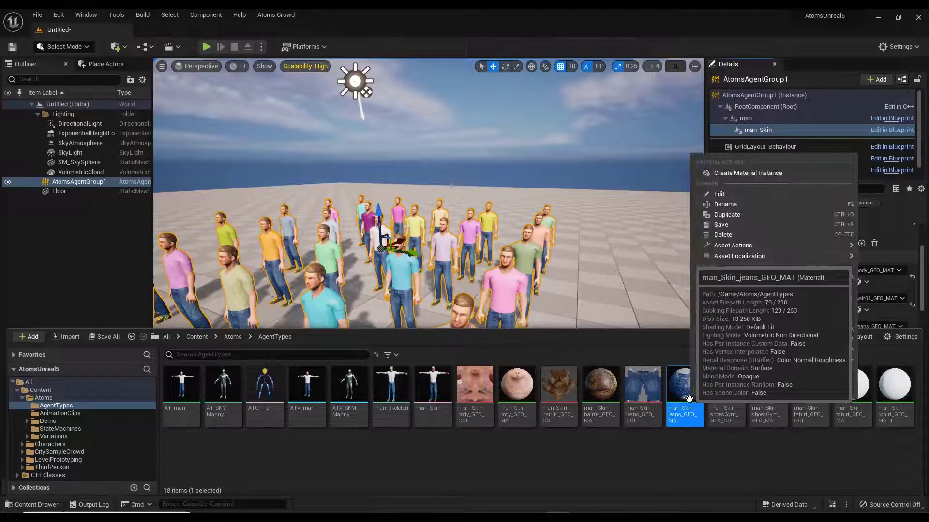
pyautogui.click(738, 214)
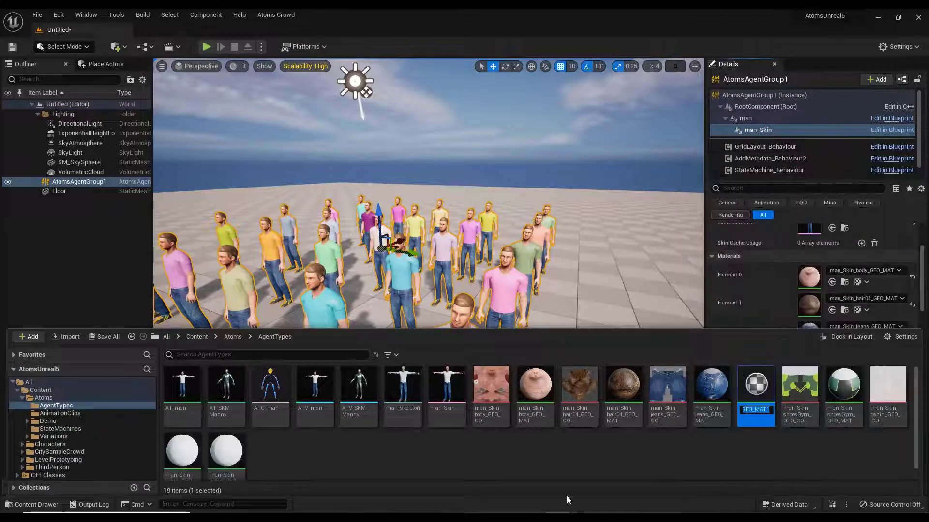
# Open the duplicated jeans material, spread out its graph nodes and delete the unused DiffuseColor parameter.
pyautogui.doubleClick(756, 384)
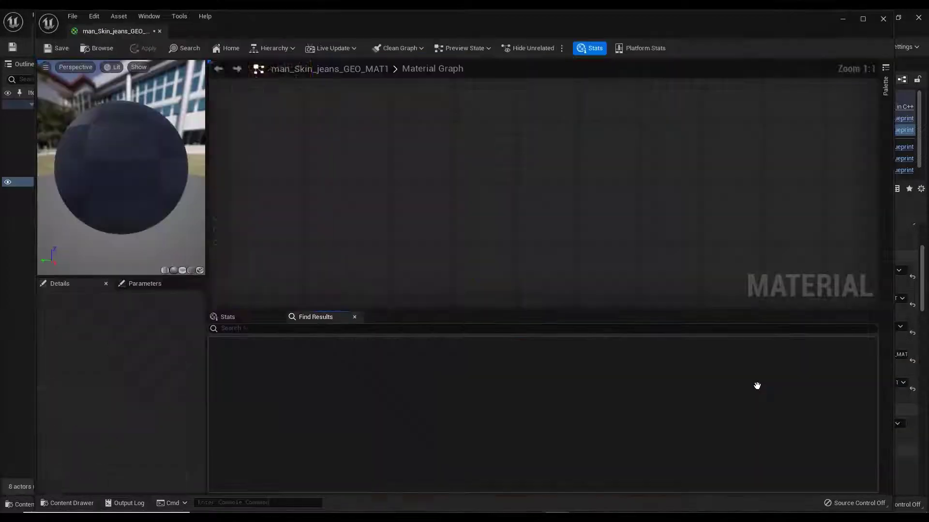
pyautogui.moveTo(444, 126); pyautogui.dragTo(444, 179, button='right')
pyautogui.moveTo(523, 126); pyautogui.dragTo(339, 119)
pyautogui.click(585, 141)
pyautogui.moveTo(585, 141); pyautogui.dragTo(250, 122)
pyautogui.moveTo(348, 118); pyautogui.dragTo(629, 109)
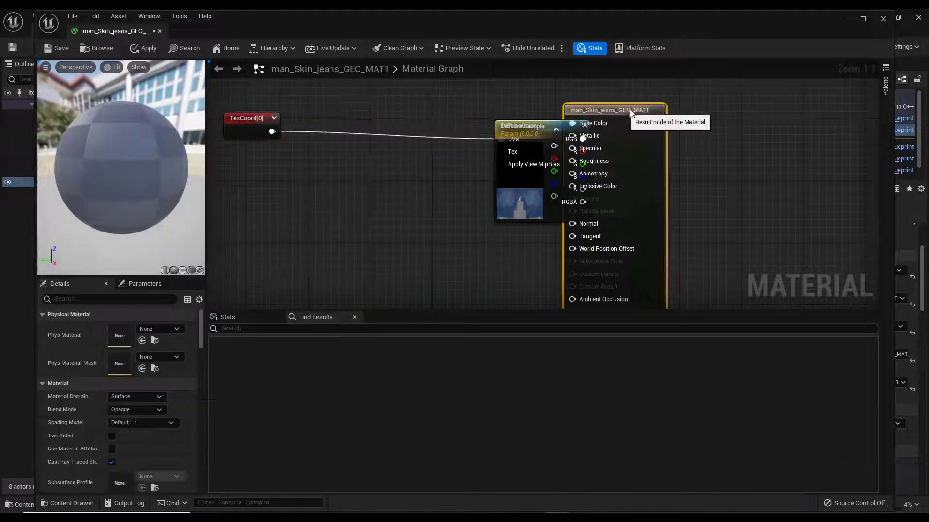
pyautogui.moveTo(517, 134); pyautogui.dragTo(391, 202)
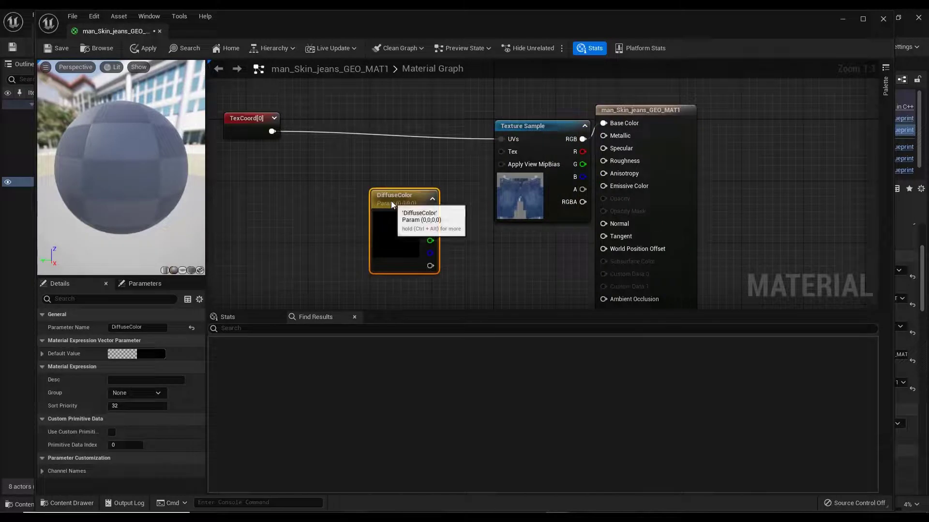
pyautogui.press('Delete')
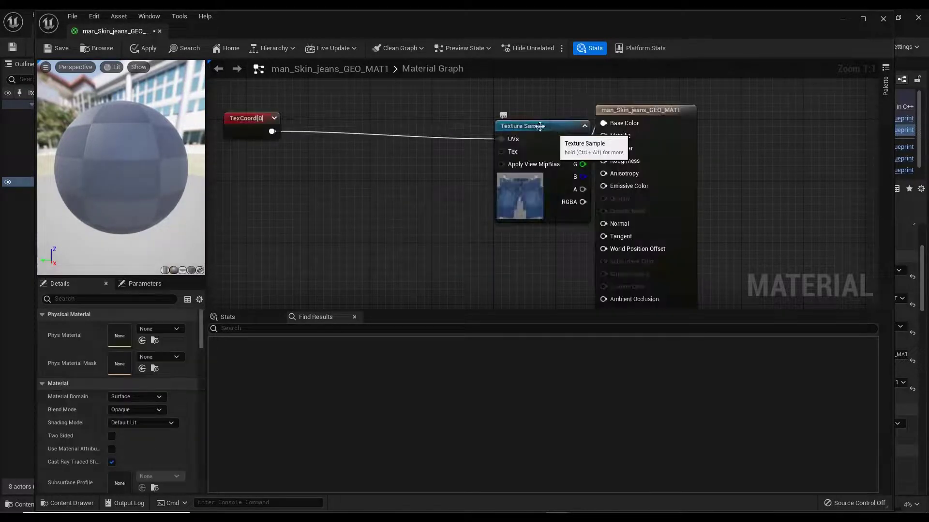
pyautogui.moveTo(551, 127); pyautogui.dragTo(473, 111)
# Add an Agent Metadata node below the Texture Sample in the jeans material graph.
pyautogui.rightClick(331, 211)
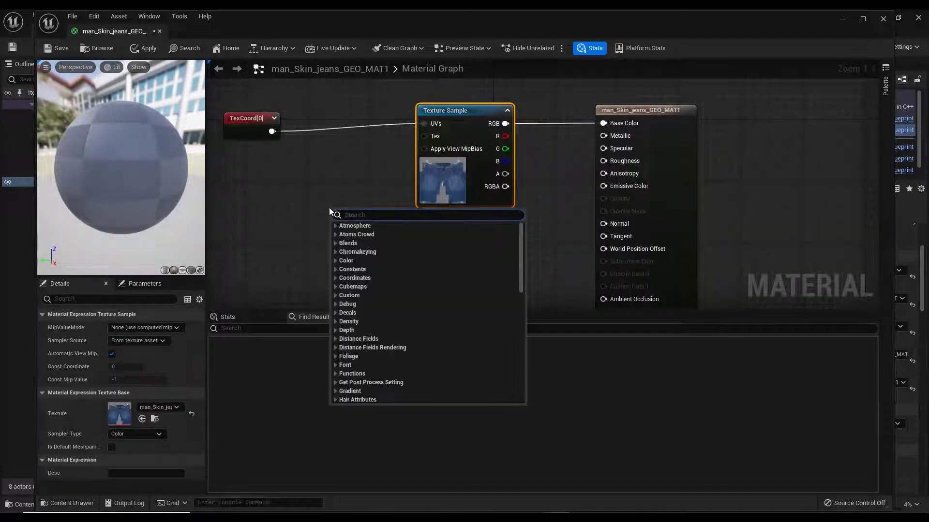
pyautogui.write('age')
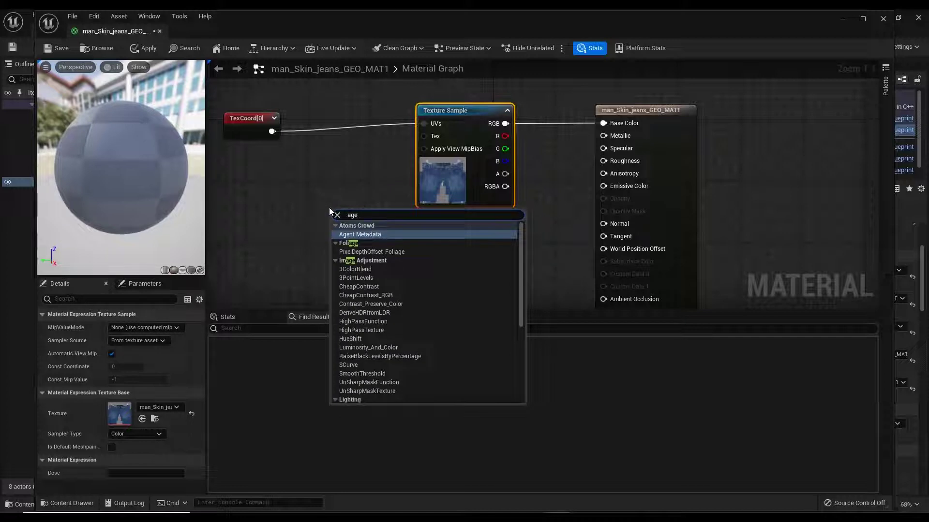
pyautogui.press('Return')
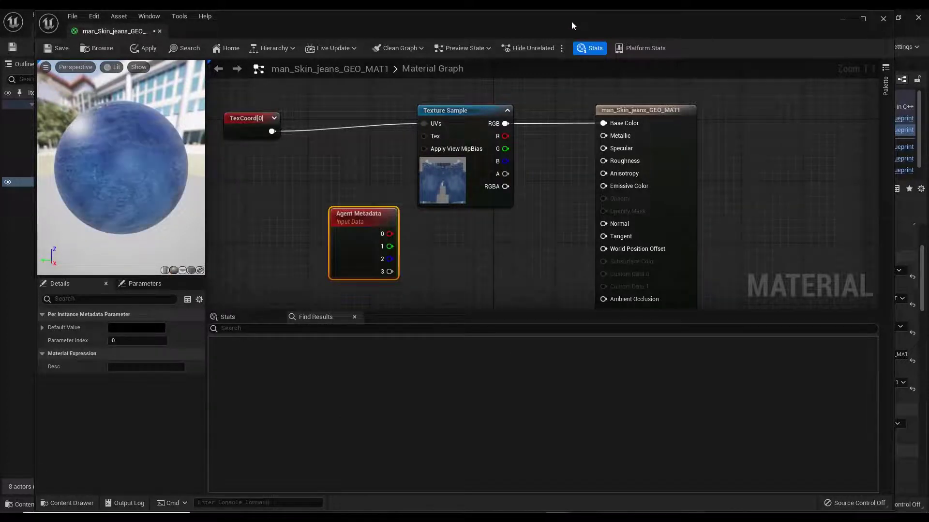
# Add a second Per Instance Metadata entry named jeans_color to AtomsAgentGroup1.
pyautogui.moveTo(571, 21); pyautogui.dragTo(303, 71)
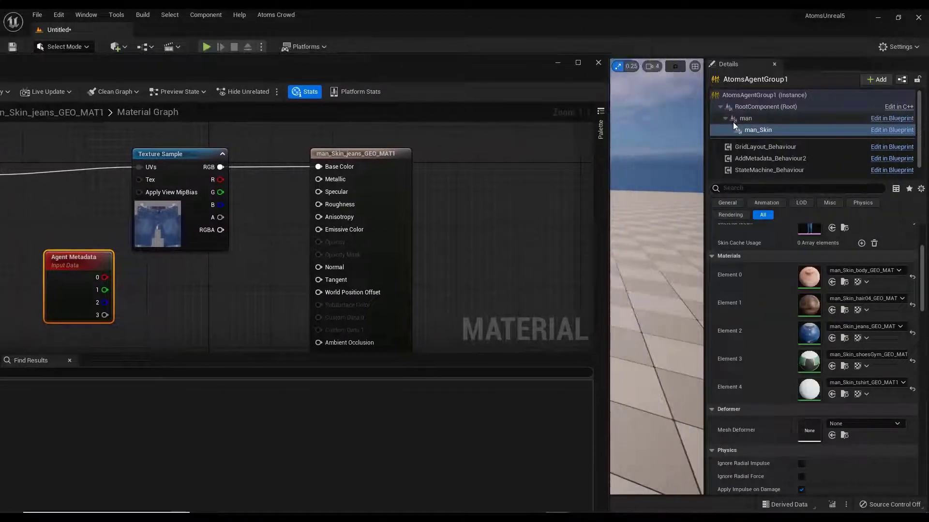
pyautogui.click(754, 95)
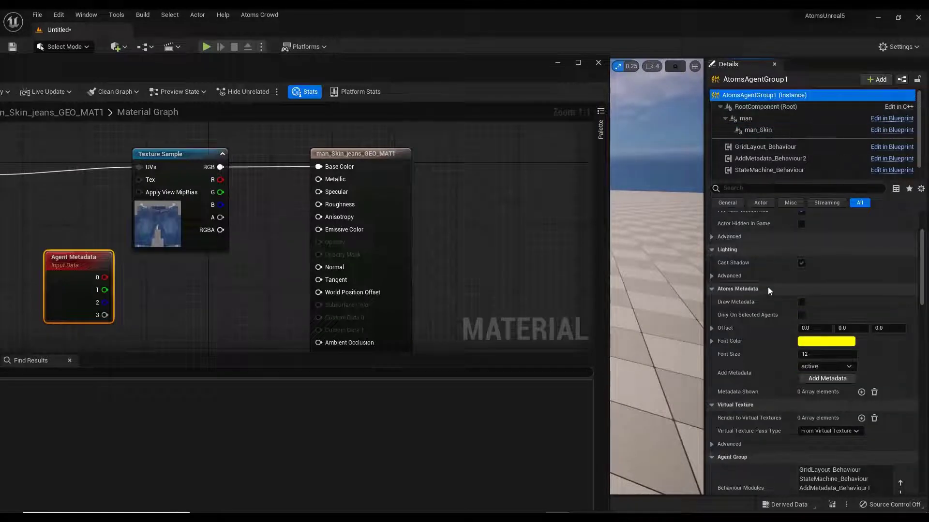
pyautogui.scroll(-10, 762, 405)
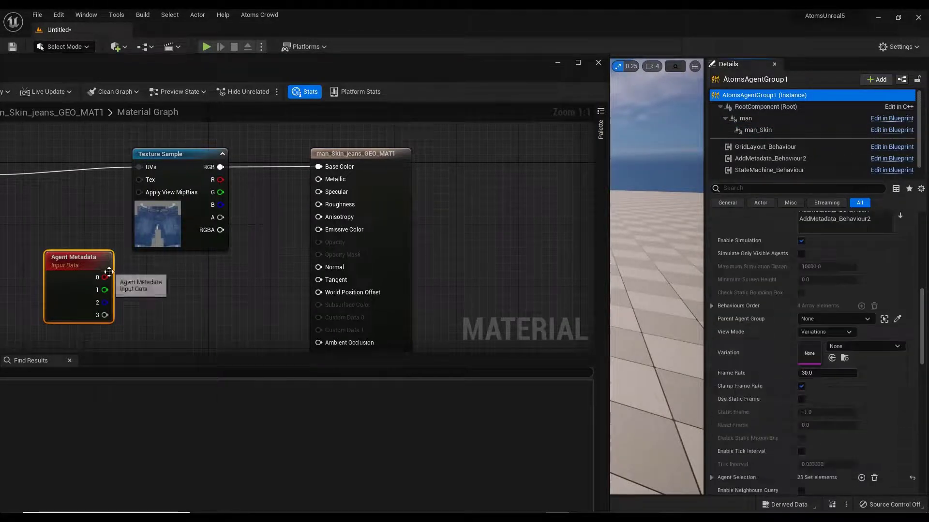
pyautogui.scroll(-10, 734, 405)
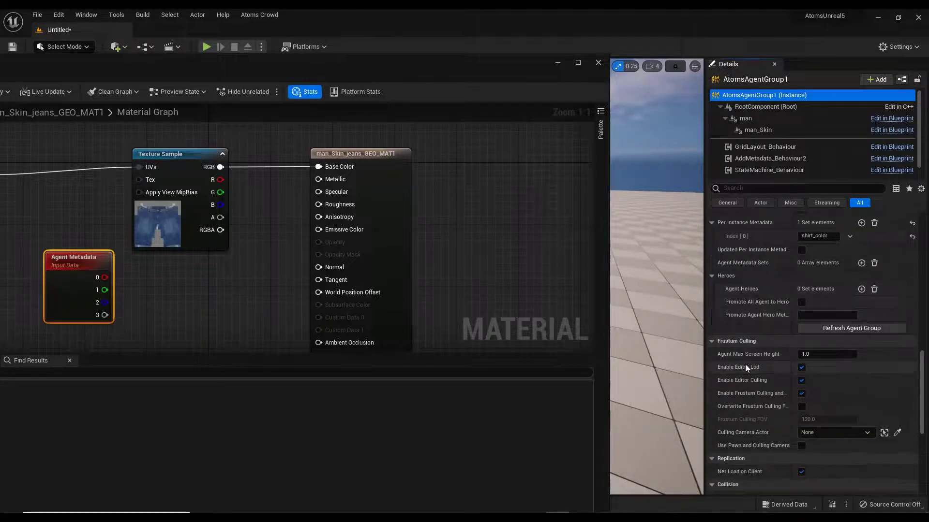
pyautogui.scroll(3, 745, 364)
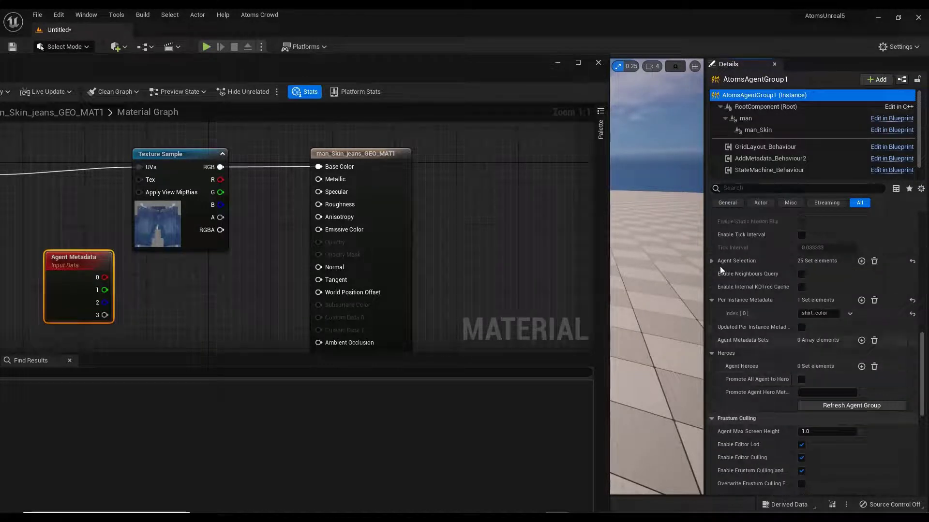
pyautogui.click(861, 301)
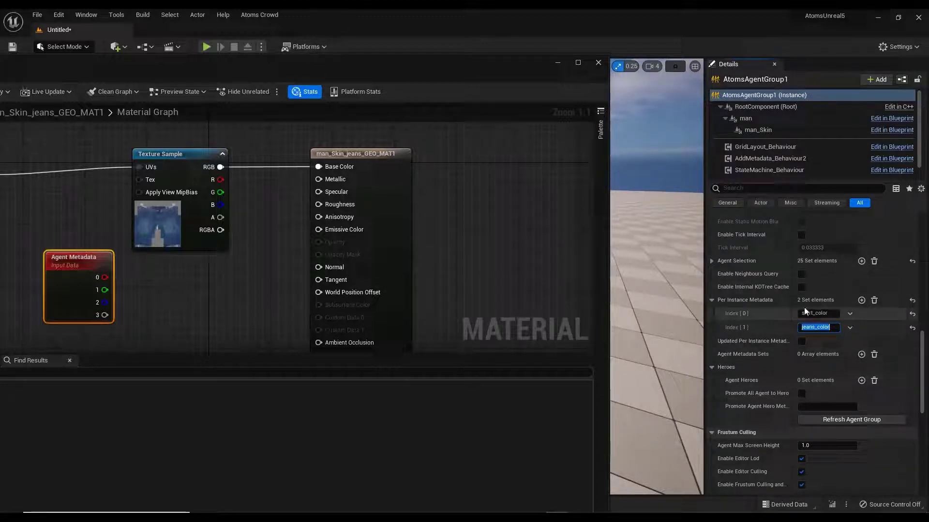
pyautogui.write('_co')
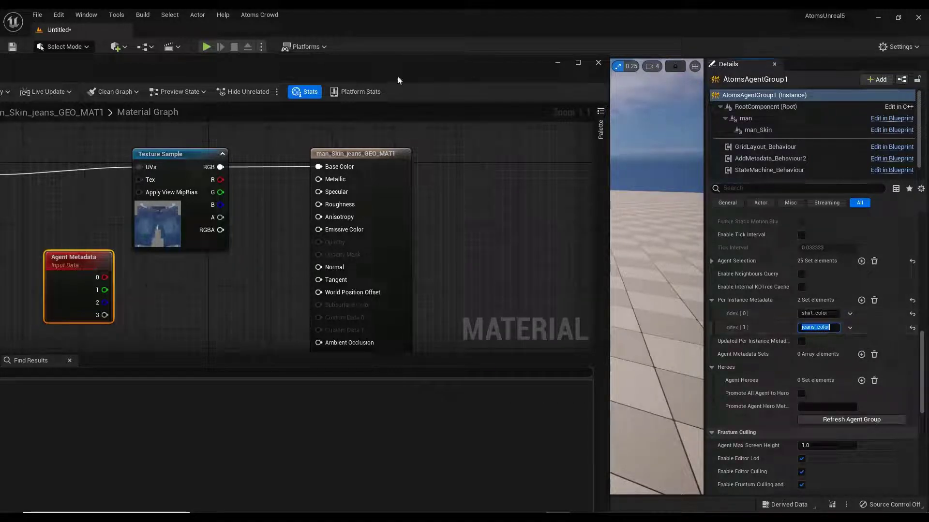
# Duplicate the Agent Metadata node in the jeans material, place the copy below the original and set its Parameter Index to 1.
pyautogui.moveTo(357, 67); pyautogui.dragTo(526, 68)
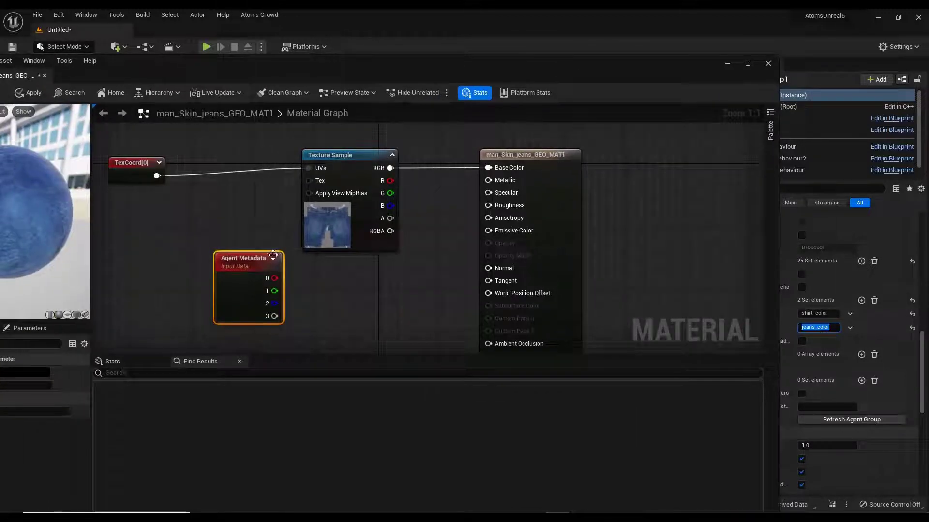
pyautogui.moveTo(273, 255); pyautogui.dragTo(244, 197)
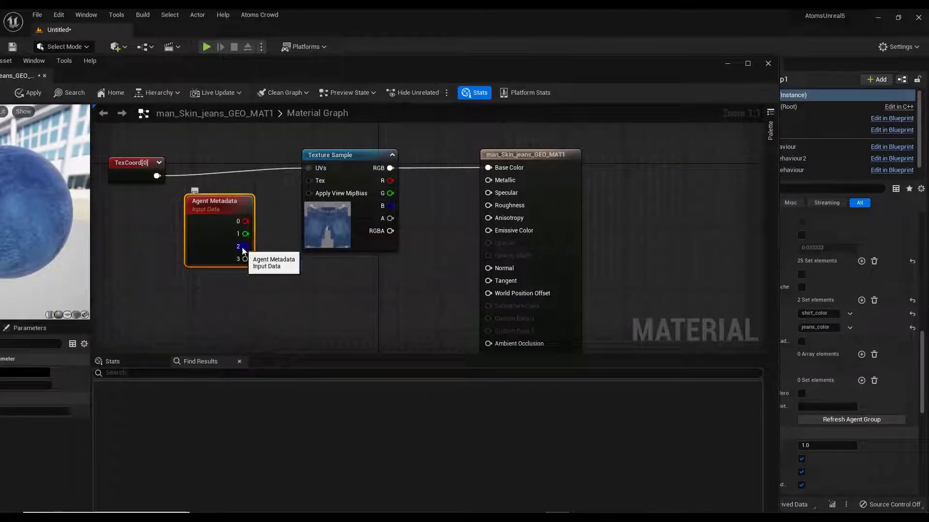
pyautogui.moveTo(426, 69); pyautogui.dragTo(513, 47)
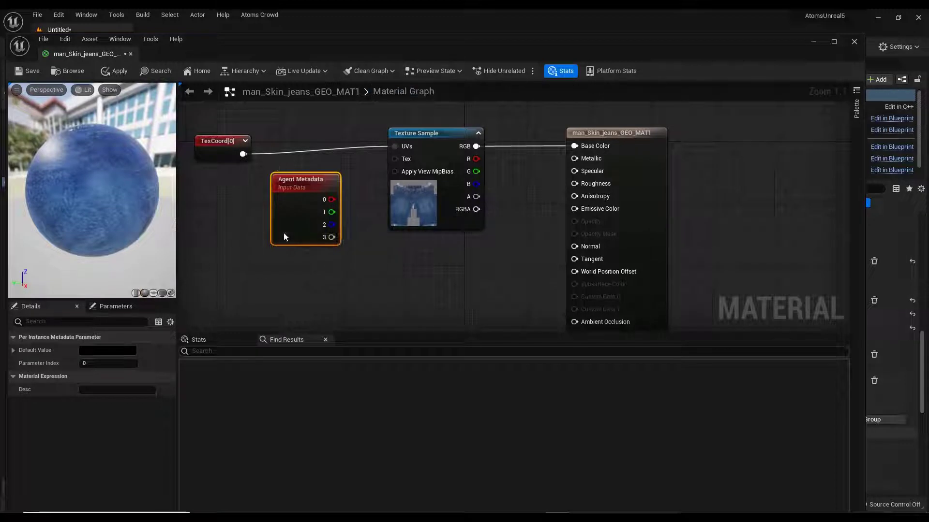
pyautogui.hotkey('ctrl', 'v')
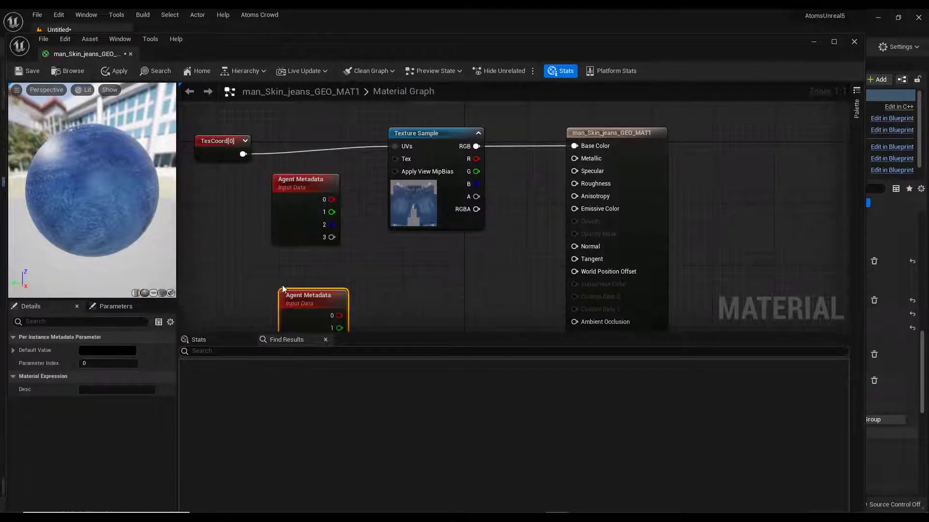
pyautogui.moveTo(303, 292); pyautogui.dragTo(296, 261)
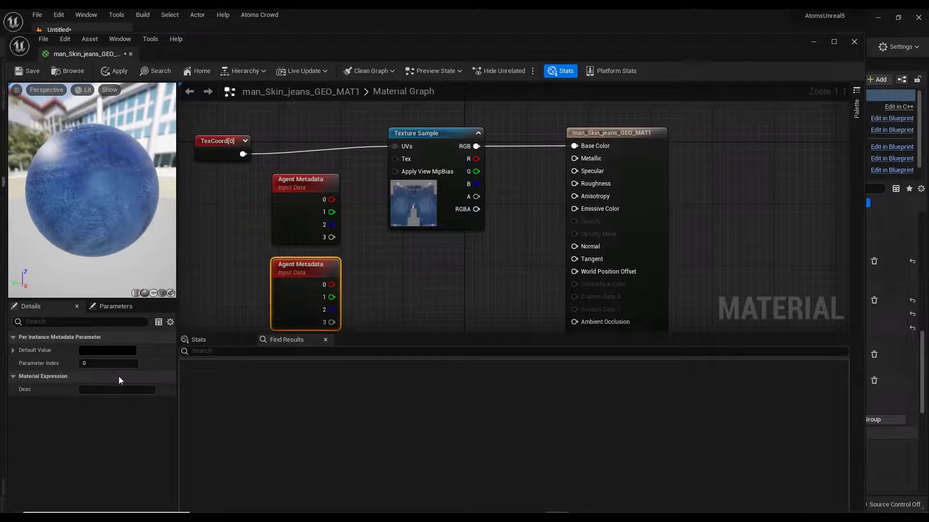
pyautogui.write('1')
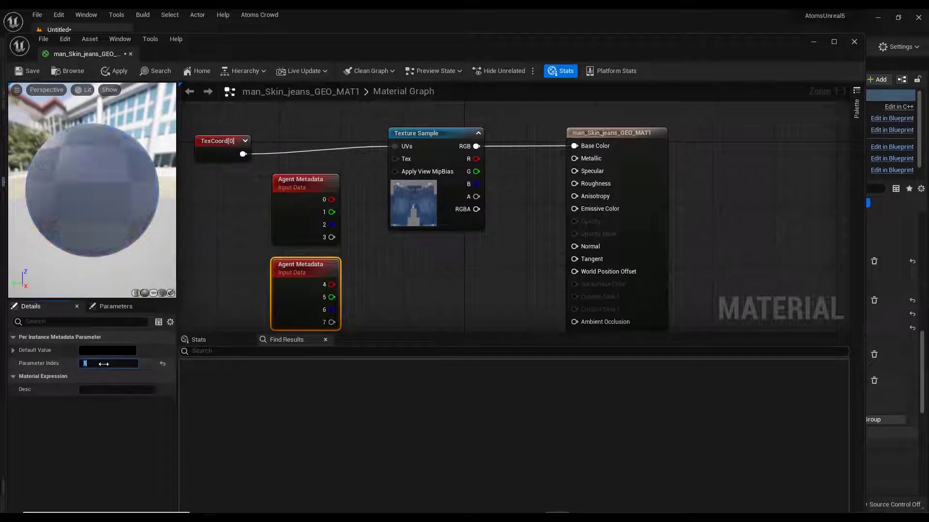
pyautogui.press('Return')
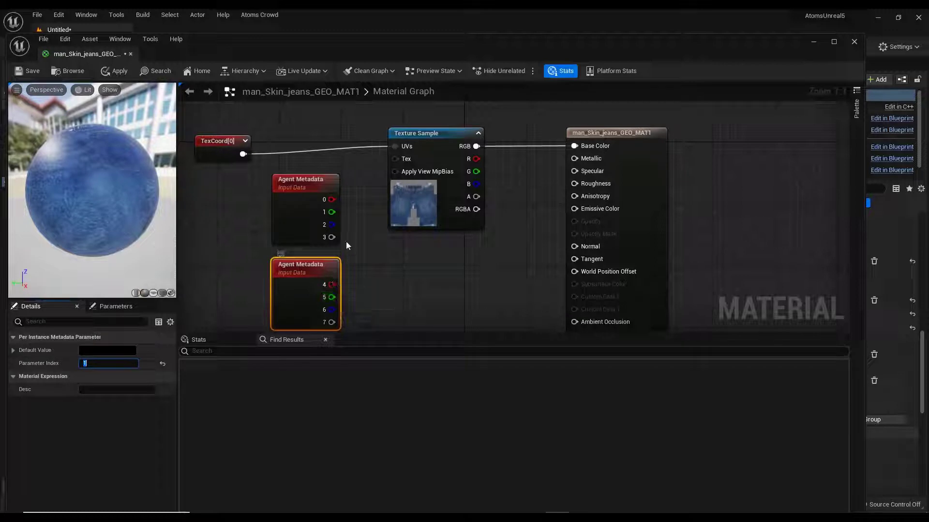
# Add a MakeFloat3 node and connect Agent Metadata outputs 3, 4 and 5 to its X, Y and Z inputs.
pyautogui.rightClick(373, 272)
pyautogui.write('make')
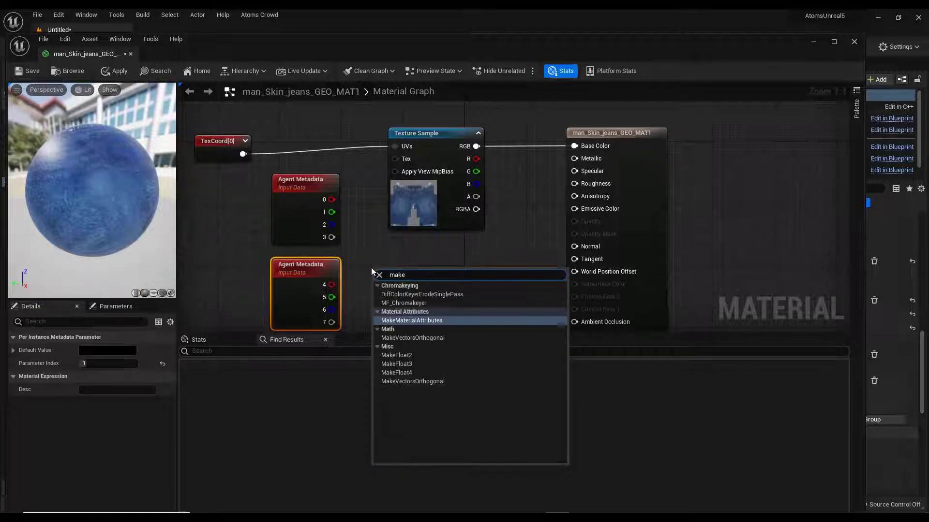
pyautogui.press('Down')
pyautogui.press('Down')
pyautogui.press('Return')
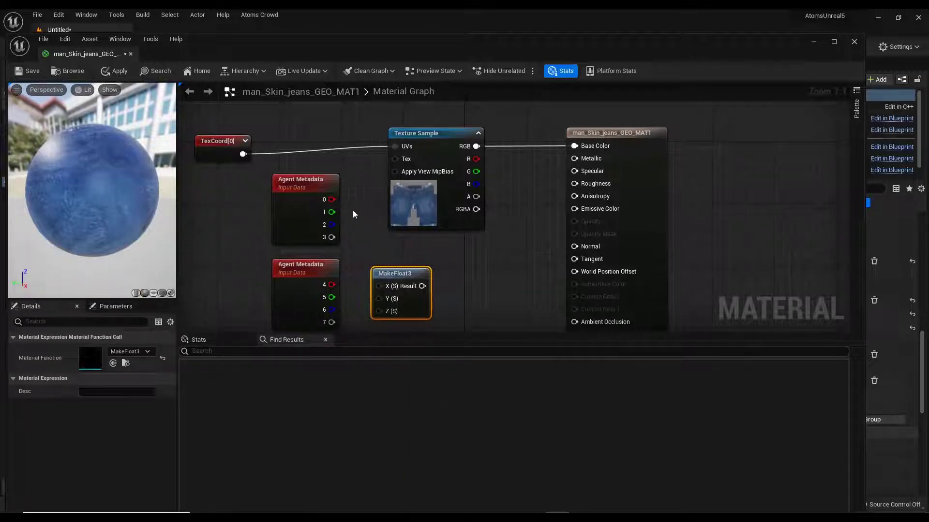
pyautogui.rightClick(373, 265)
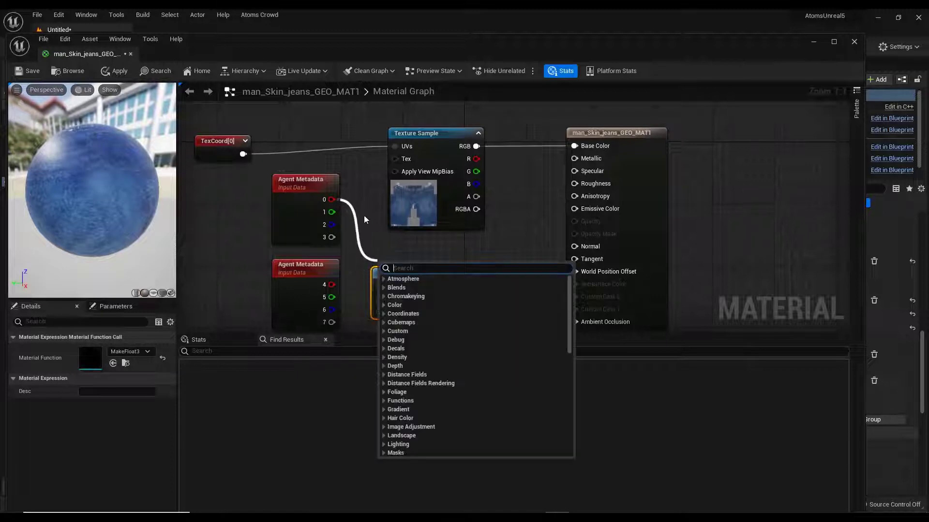
pyautogui.click(344, 242)
pyautogui.moveTo(332, 237); pyautogui.dragTo(379, 312)
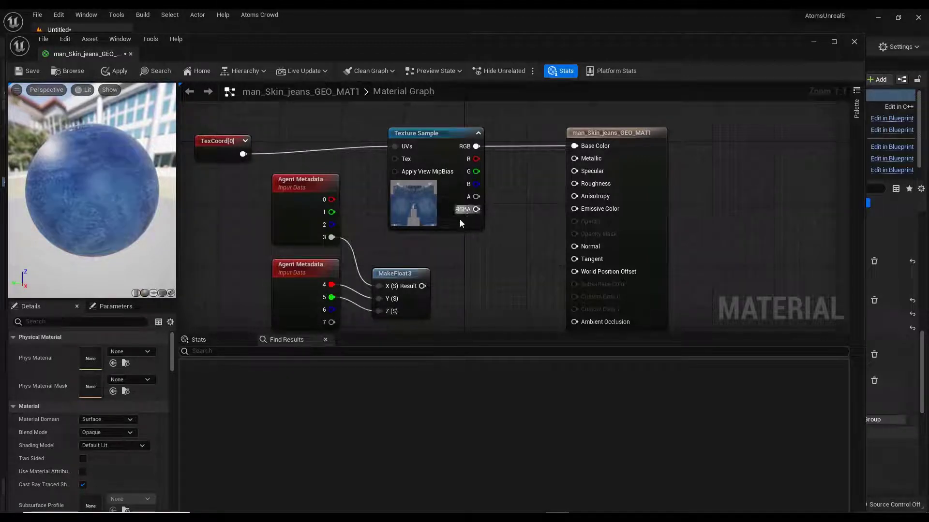
# Multiply the Texture Sample's RGB by the MakeFloat3 result into Base Color, and save and close the jeans material.
pyautogui.moveTo(476, 146); pyautogui.dragTo(522, 270)
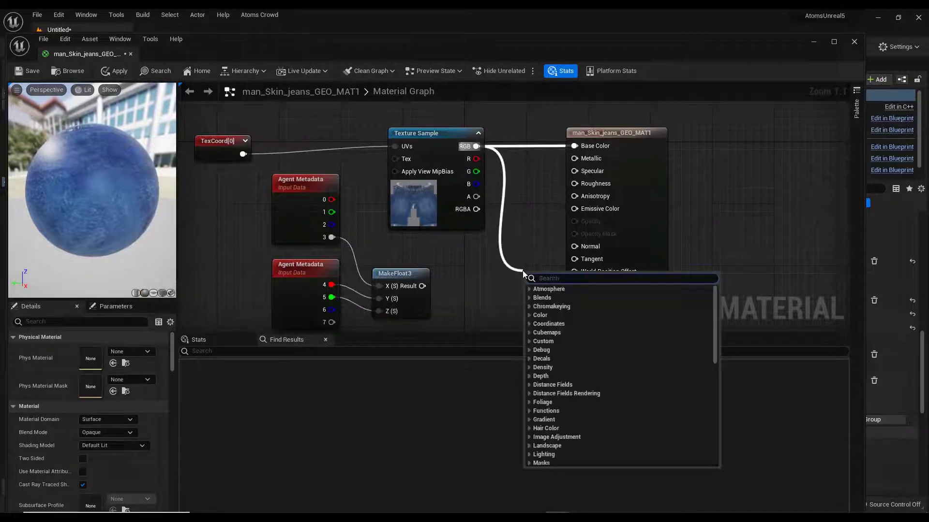
pyautogui.write('*')
pyautogui.press('Return')
pyautogui.moveTo(422, 286); pyautogui.dragTo(574, 145)
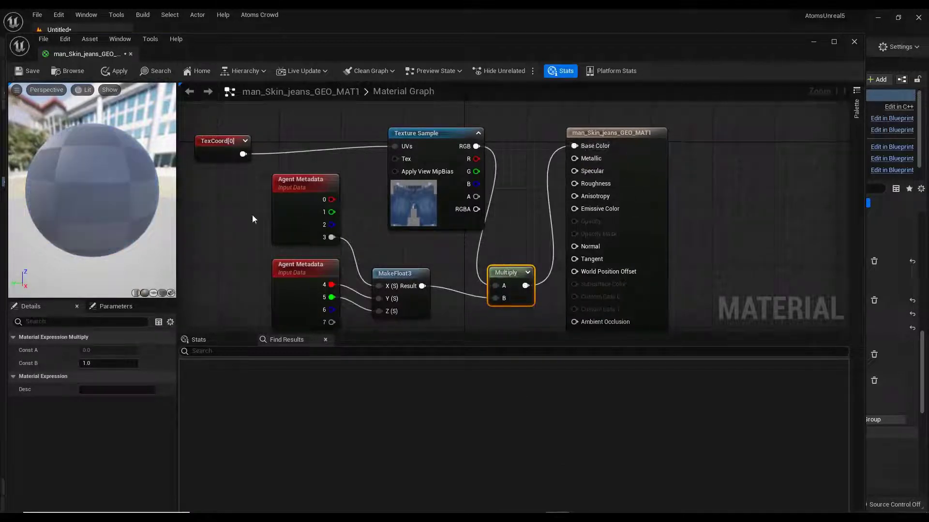
pyautogui.click(30, 73)
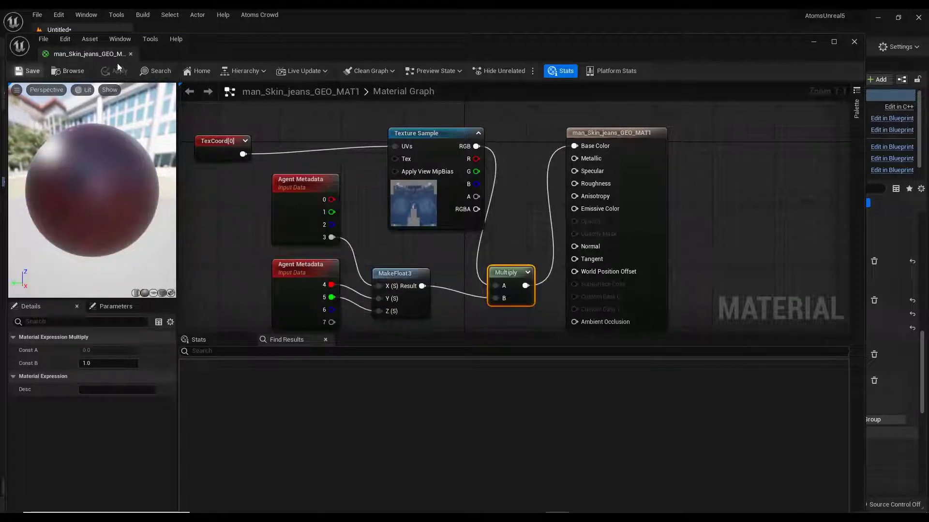
pyautogui.moveTo(768, 37); pyautogui.dragTo(737, 67)
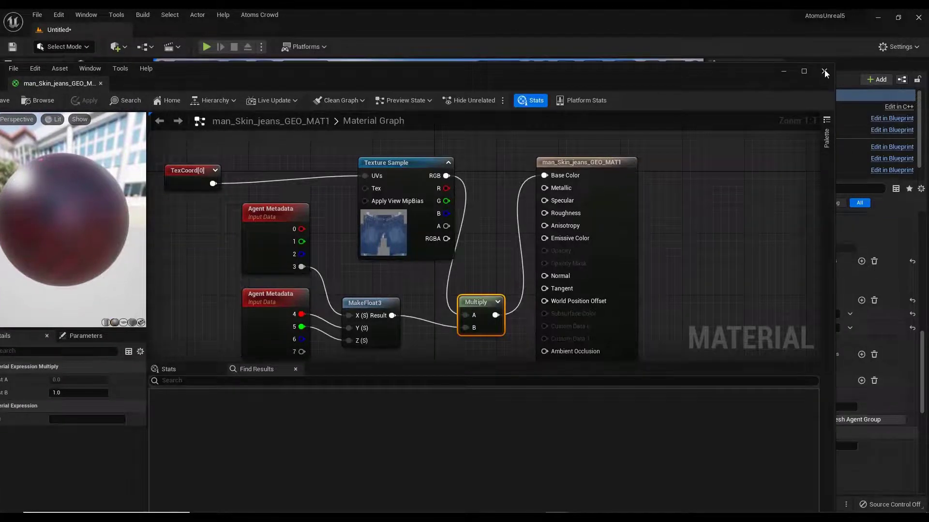
pyautogui.click(824, 71)
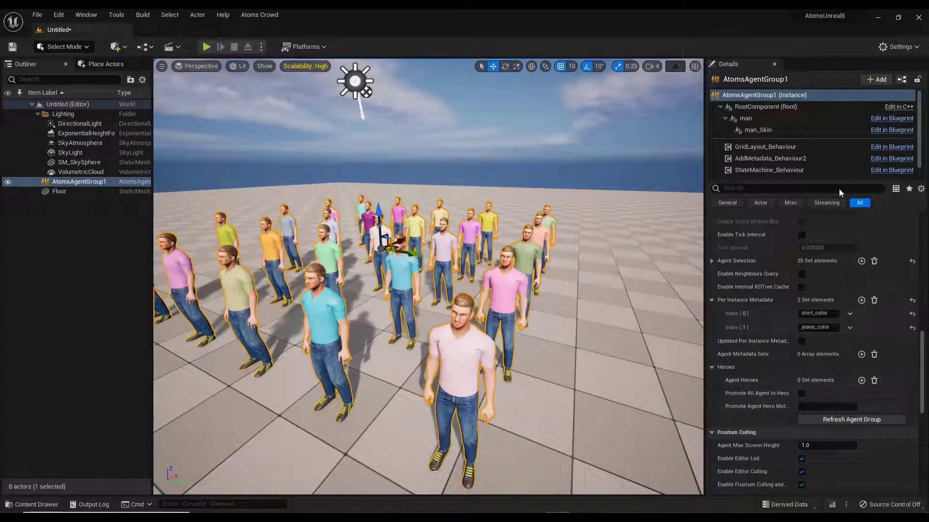
# Assign the man_Skin_jeans_GEO_MAT1 material to Element 2 of the man_Skin component.
pyautogui.scroll(-1, 814, 127)
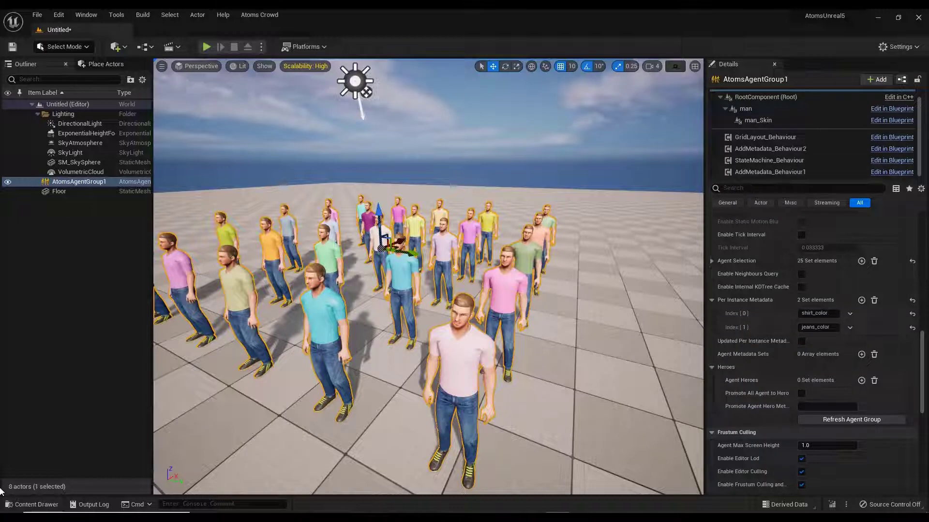
pyautogui.click(27, 508)
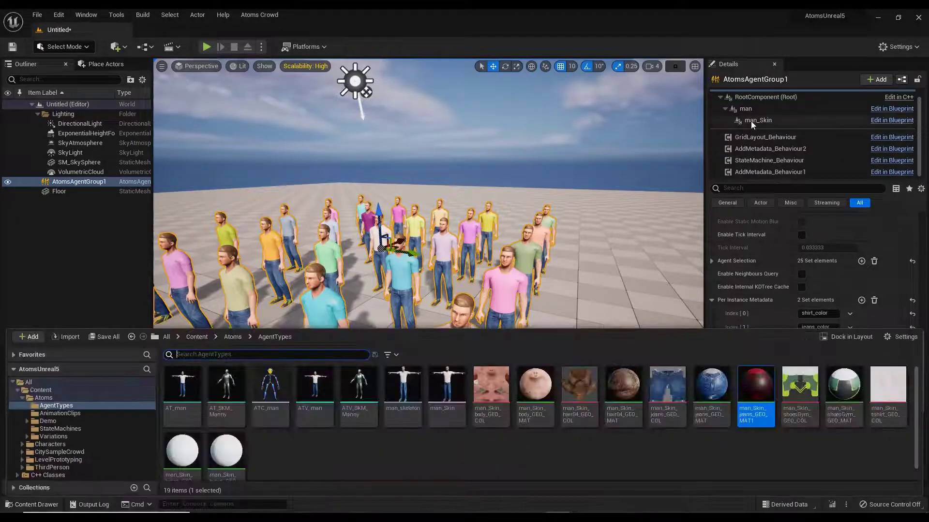
pyautogui.click(751, 121)
pyautogui.scroll(-15, 814, 378)
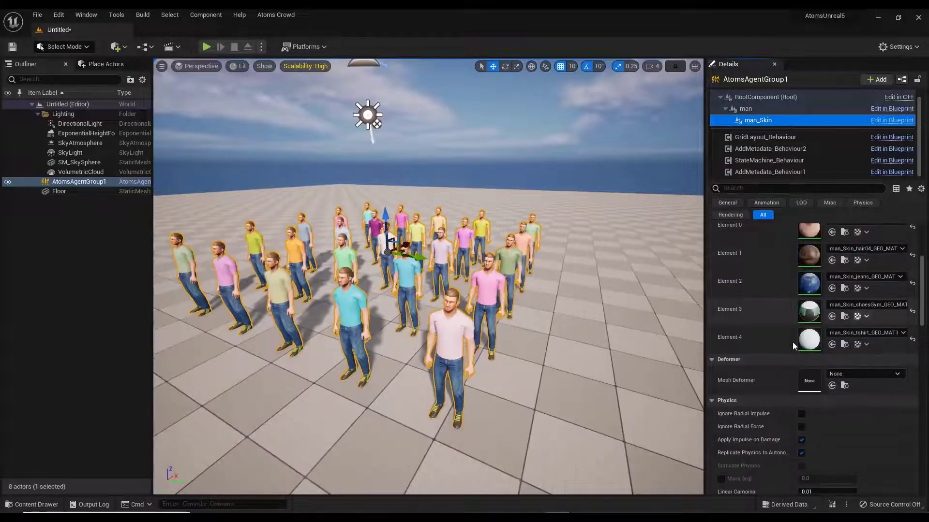
pyautogui.scroll(-1, 764, 334)
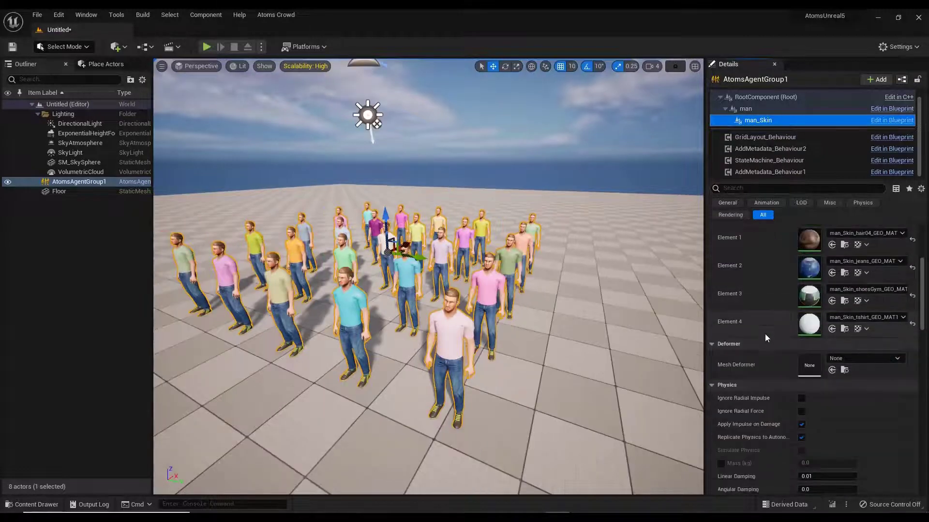
pyautogui.click(44, 506)
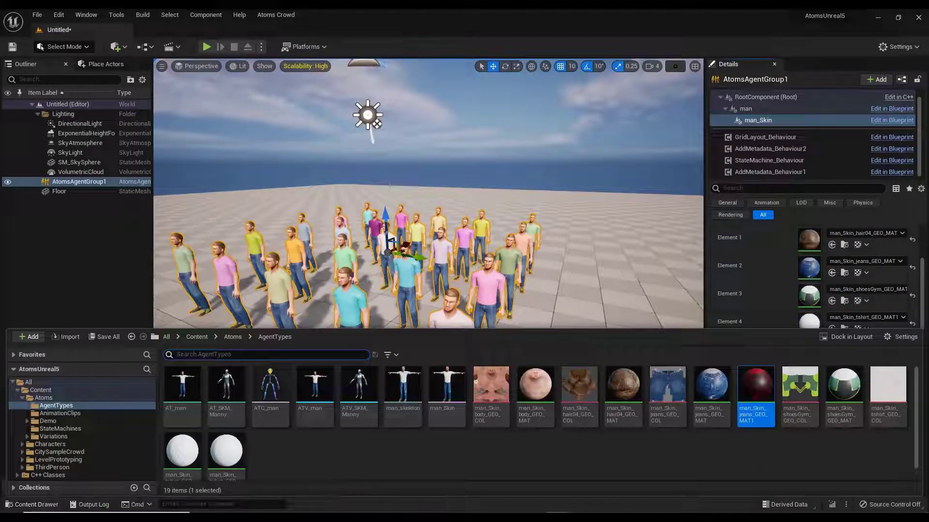
pyautogui.moveTo(756, 389); pyautogui.dragTo(821, 262)
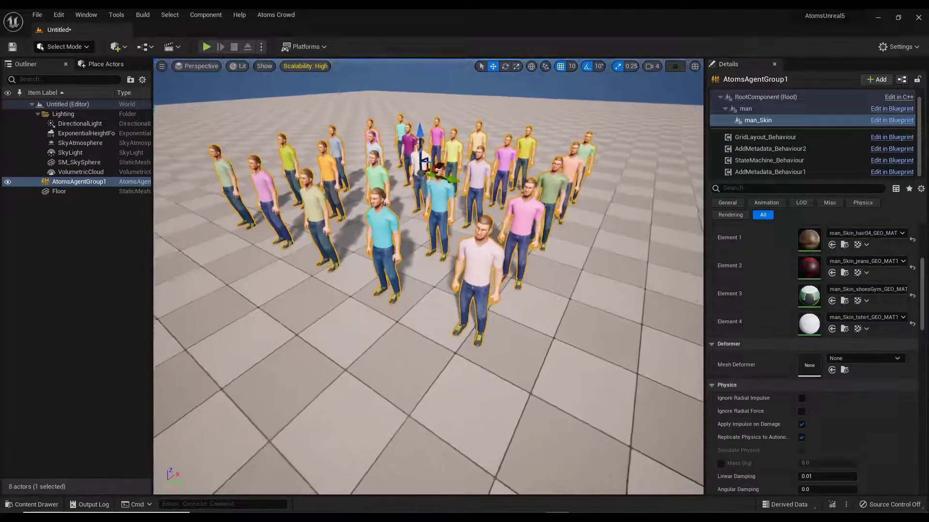
# Examine the agents' shirt and jeans colors in the viewport from several angles and distances.
pyautogui.moveTo(428, 276); pyautogui.dragTo(307, 235, button='right')
pyautogui.press('w')
pyautogui.press('a')
pyautogui.press('d')
pyautogui.press('s')
pyautogui.press('w')
pyautogui.press('s')
pyautogui.press('d')
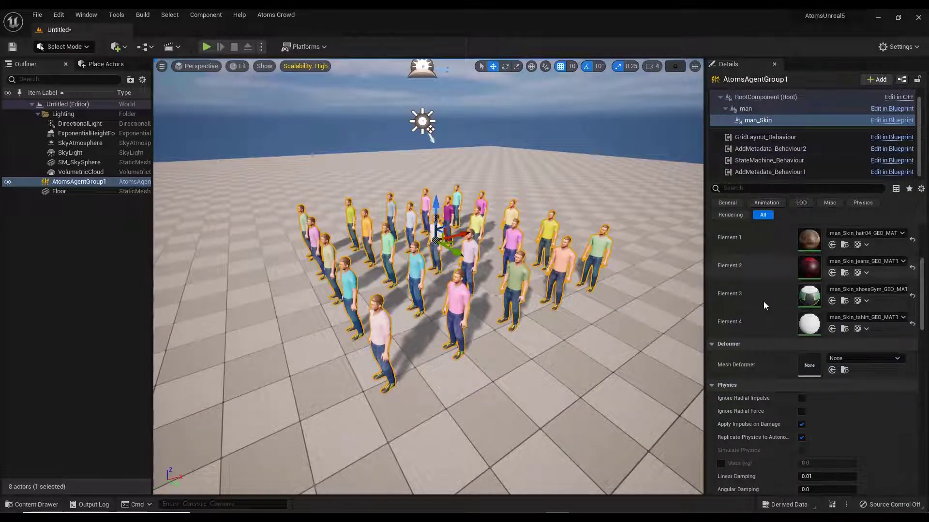
# Review the Per Instance Metadata entries in the AtomsAgentGroup1 instance's properties.
pyautogui.scroll(-5, 763, 333)
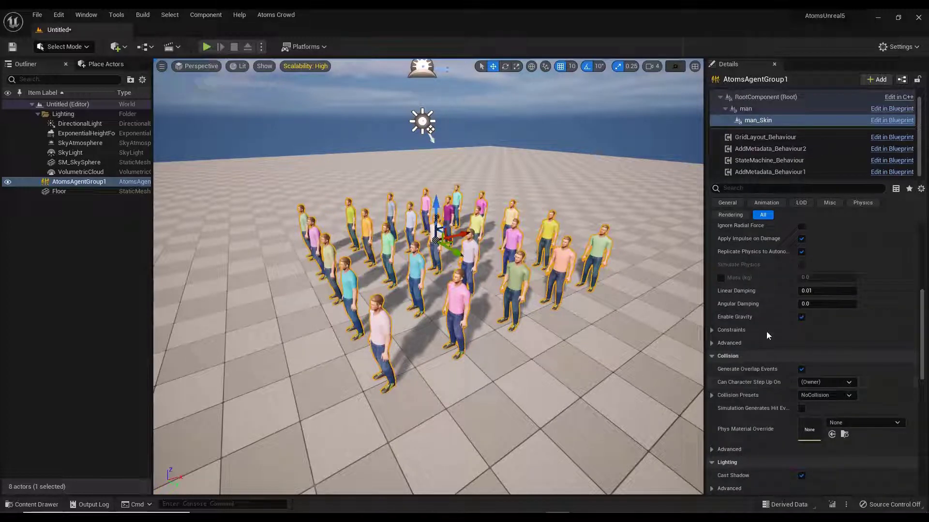
pyautogui.scroll(2, 767, 332)
pyautogui.scroll(1, 752, 103)
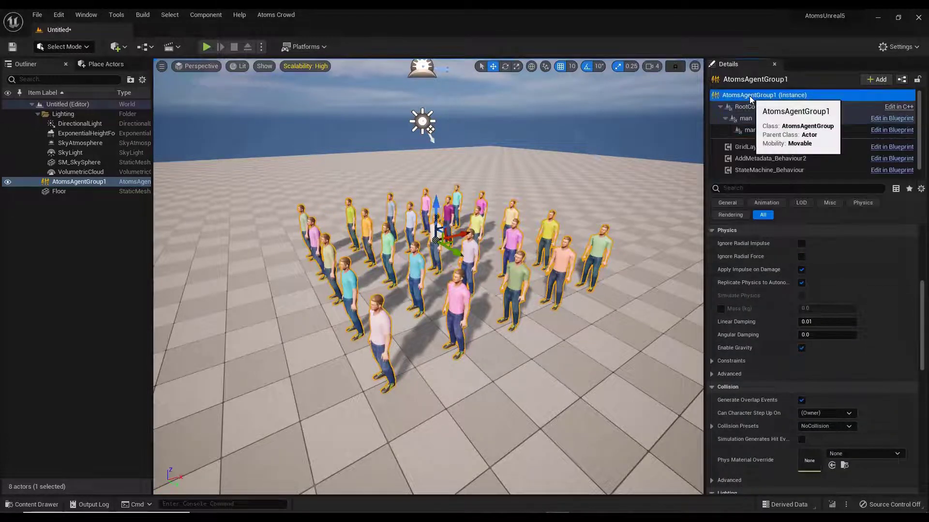
pyautogui.click(754, 95)
pyautogui.scroll(-5, 764, 383)
pyautogui.scroll(-2, 763, 388)
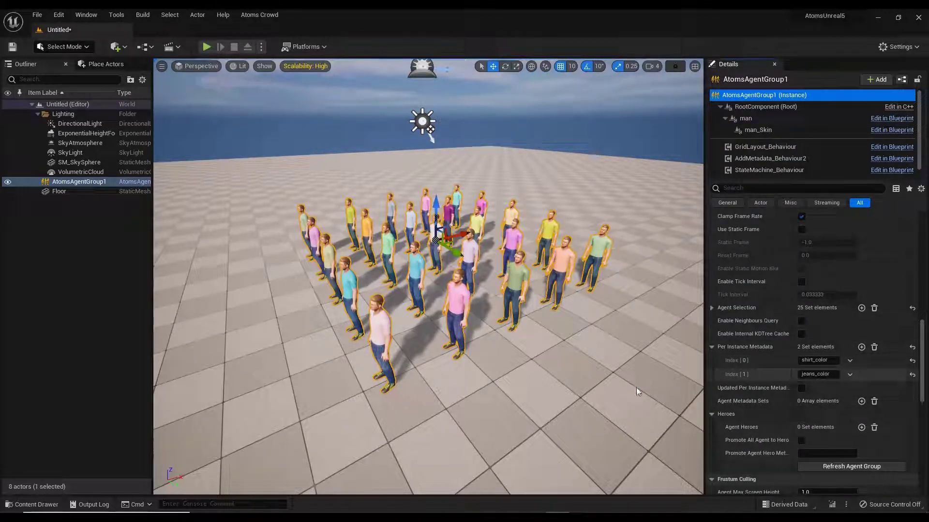
pyautogui.click(43, 506)
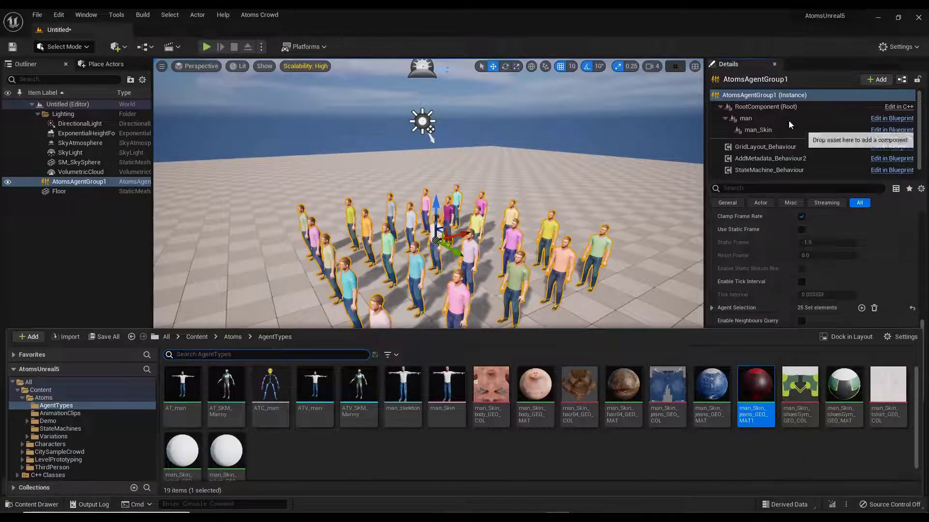
# Add an Add Metadata Behaviour to AtomsAgentGroup1 and set its type to double and Double Value to 1.0.
pyautogui.click(860, 93)
pyautogui.click(877, 79)
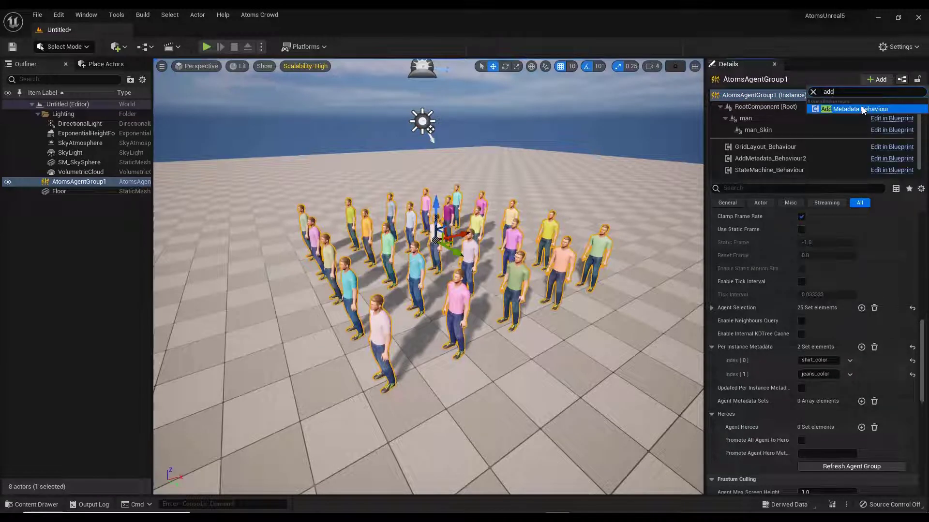
pyautogui.click(863, 110)
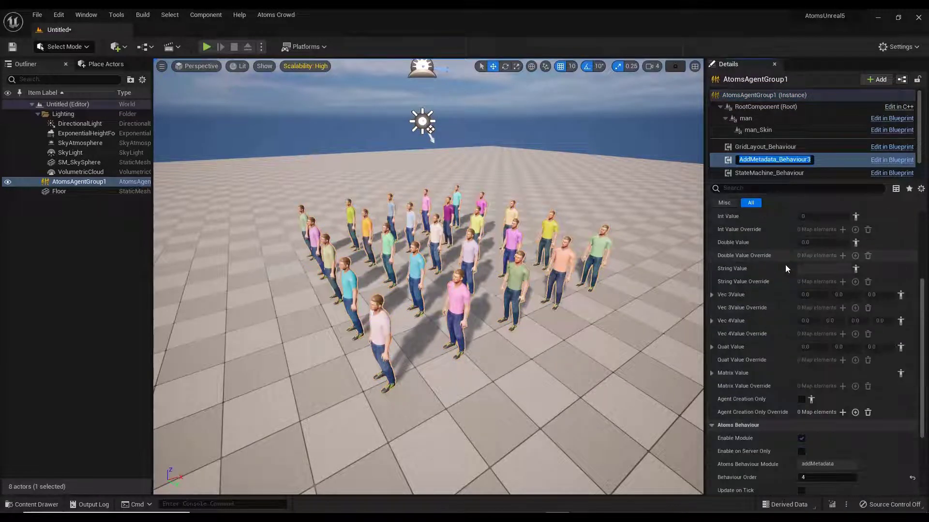
pyautogui.scroll(5, 785, 265)
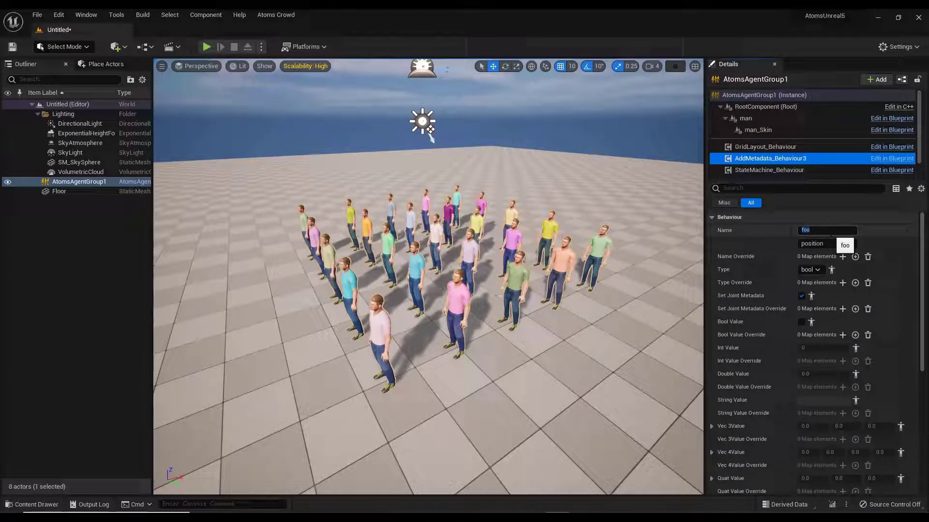
pyautogui.click(817, 269)
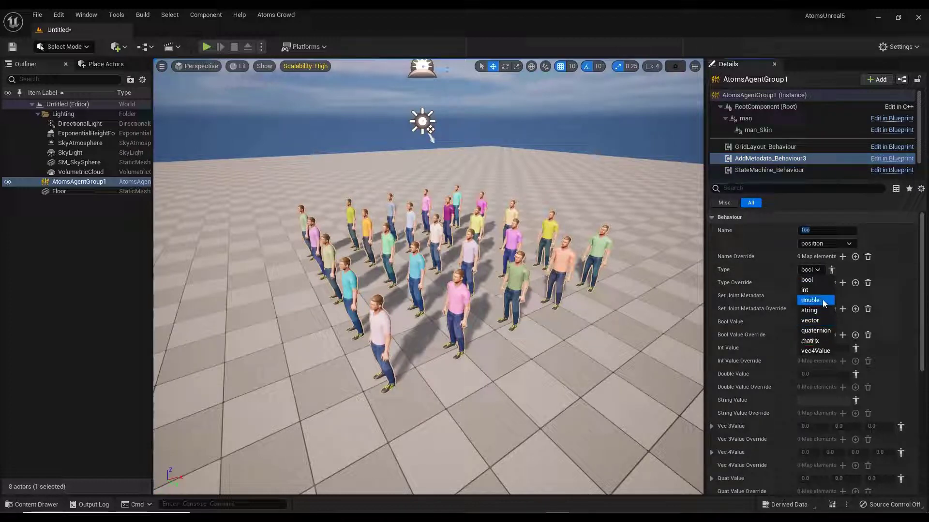
pyautogui.click(816, 301)
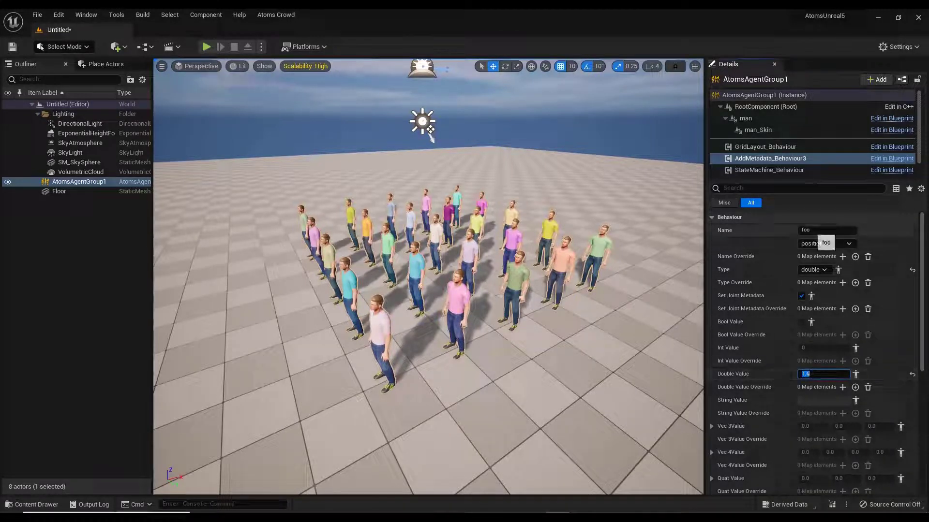
pyautogui.click(820, 230)
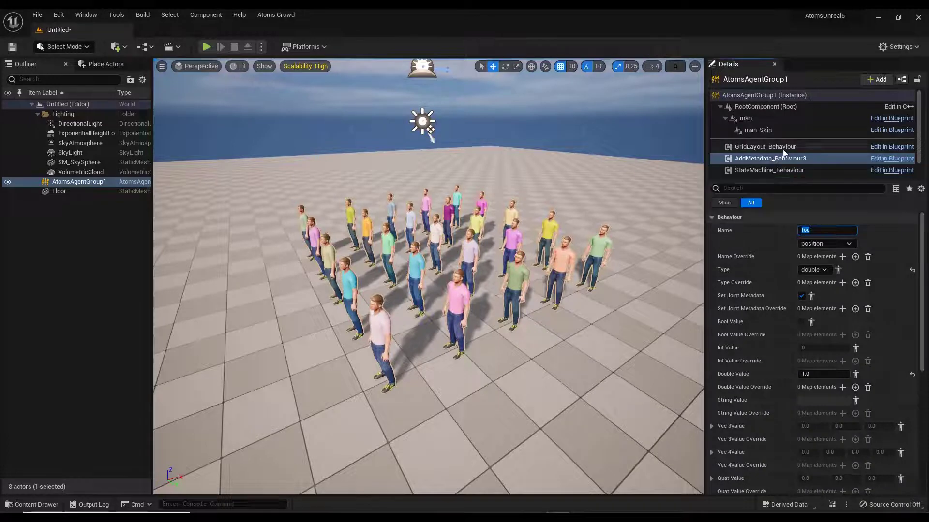
# Add a third Per Instance Metadata element named foo to the AtomsAgentGroup1 instance.
pyautogui.click(759, 94)
pyautogui.scroll(-10, 770, 374)
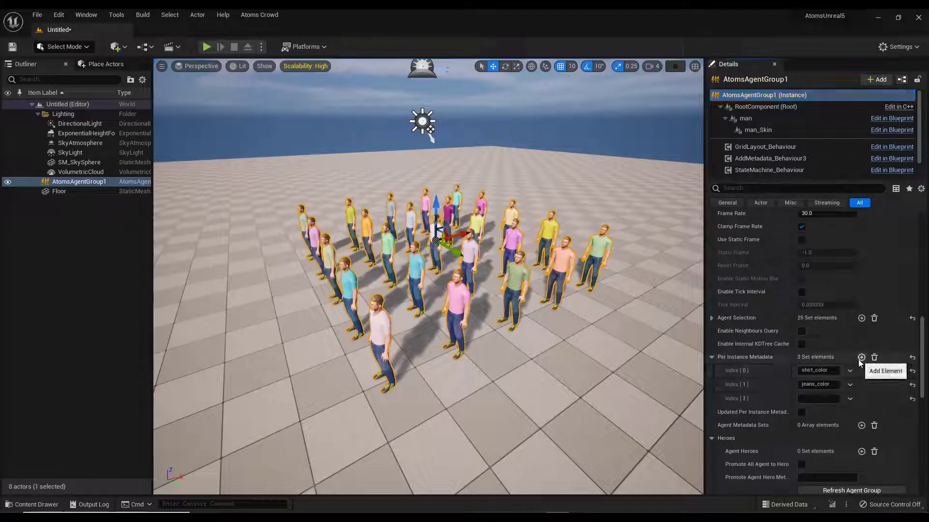
pyautogui.click(861, 358)
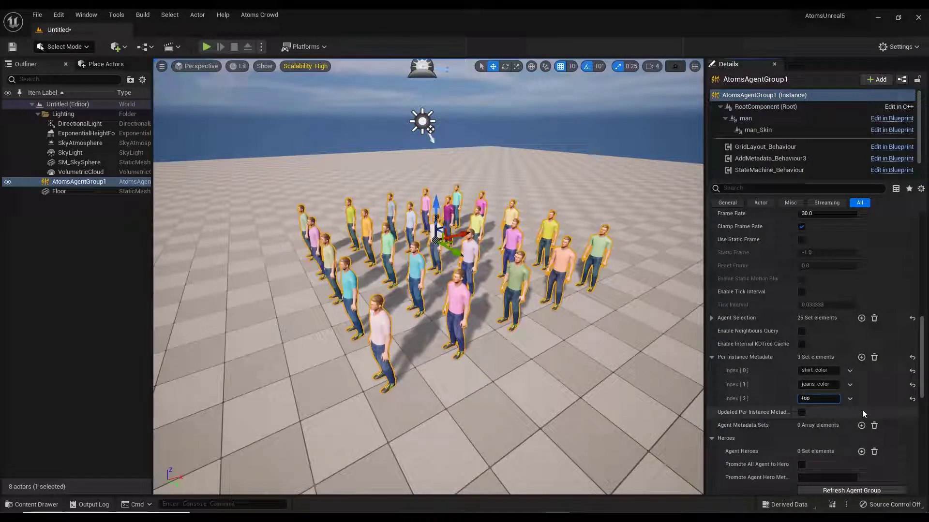
pyautogui.press('Return')
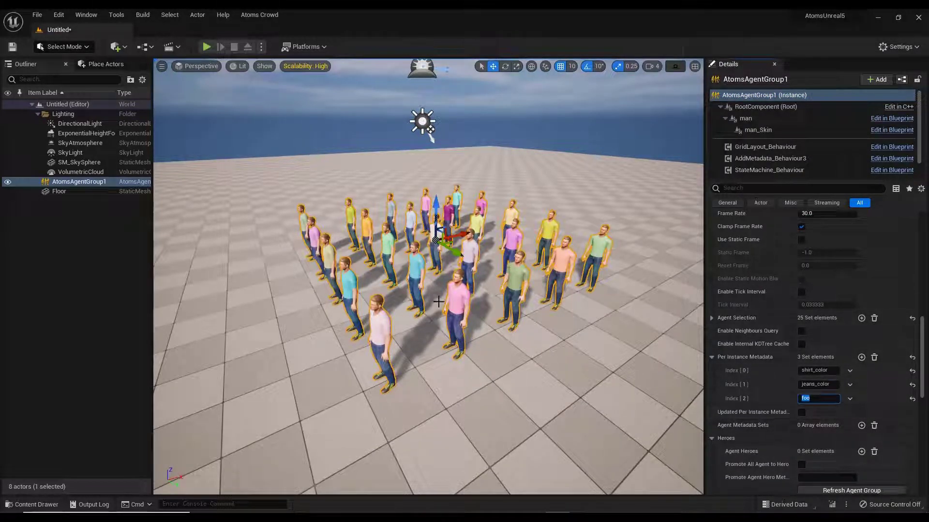
# Open the man_Skin_tshirt_GEO_MAT1 material from the AgentTypes folder for editing.
pyautogui.click(30, 504)
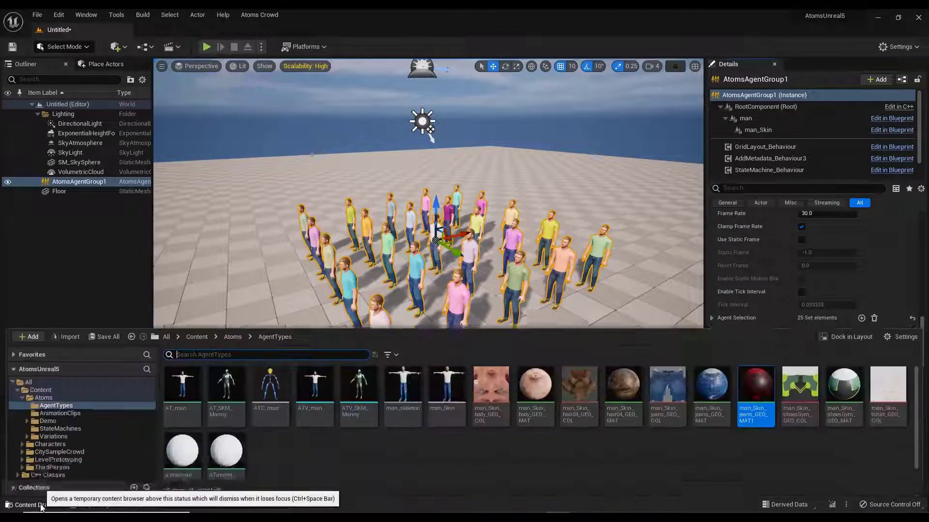
pyautogui.click(25, 505)
pyautogui.click(25, 505)
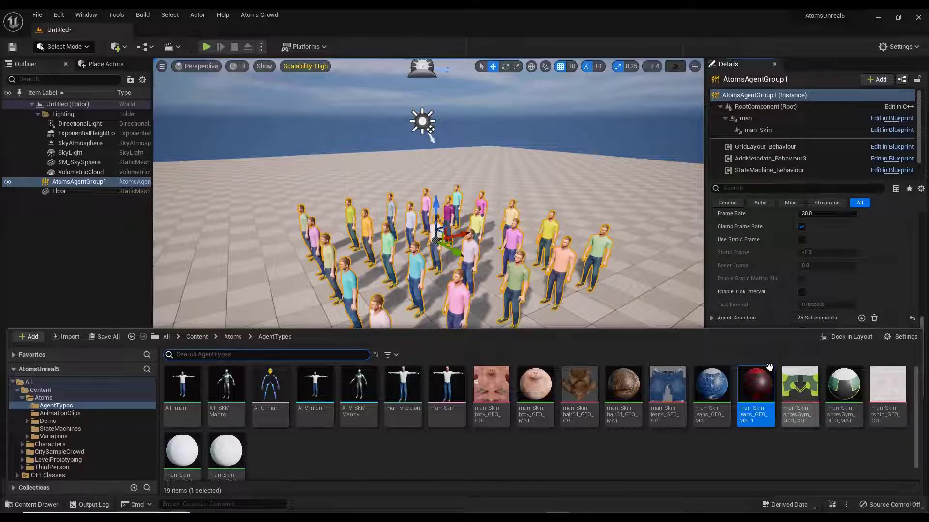
pyautogui.click(232, 448)
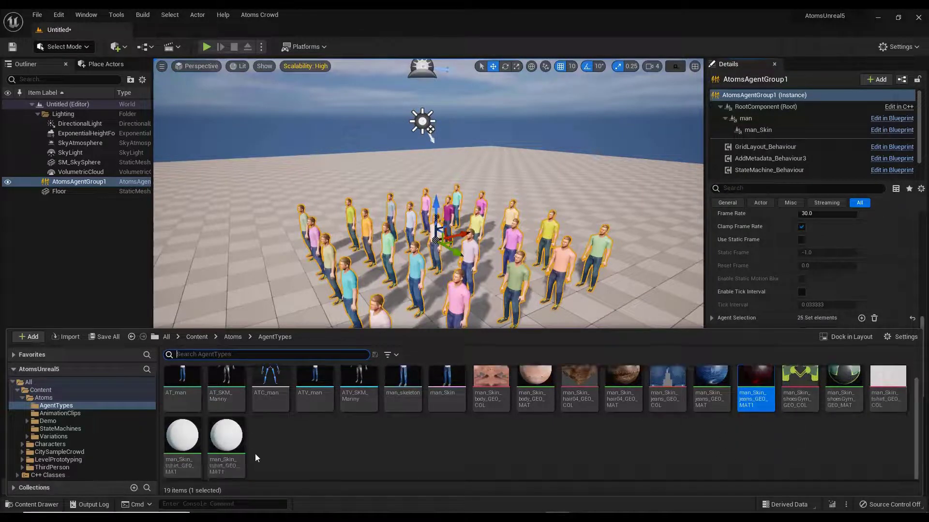
pyautogui.doubleClick(232, 445)
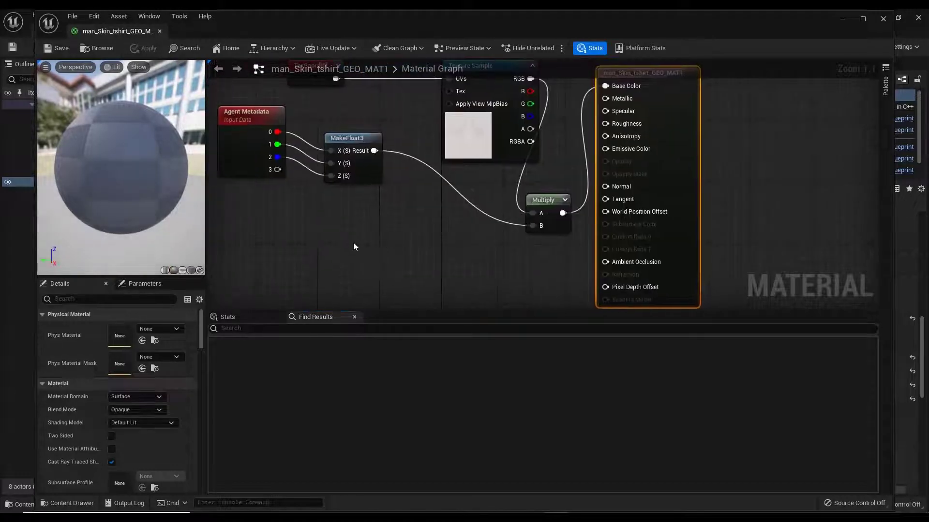
# Add a second Agent Metadata node below MakeFloat3 and set its Parameter Index to 1.
pyautogui.rightClick(353, 242)
pyautogui.write('agent')
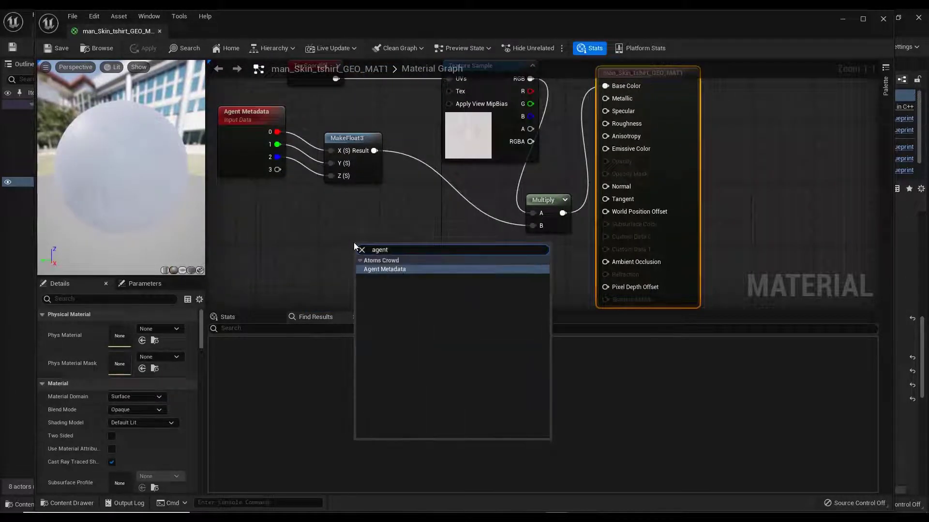
pyautogui.press('Return')
pyautogui.moveTo(414, 245); pyautogui.dragTo(409, 216)
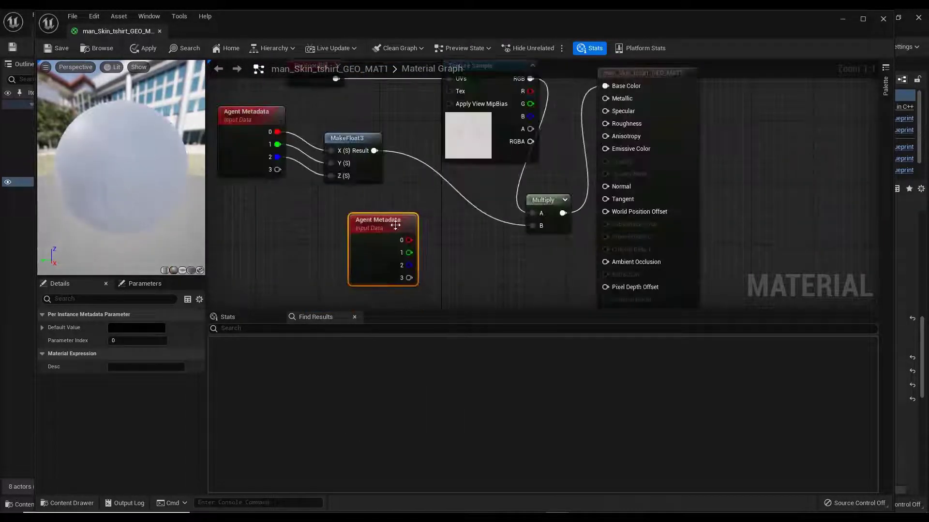
pyautogui.click(127, 341)
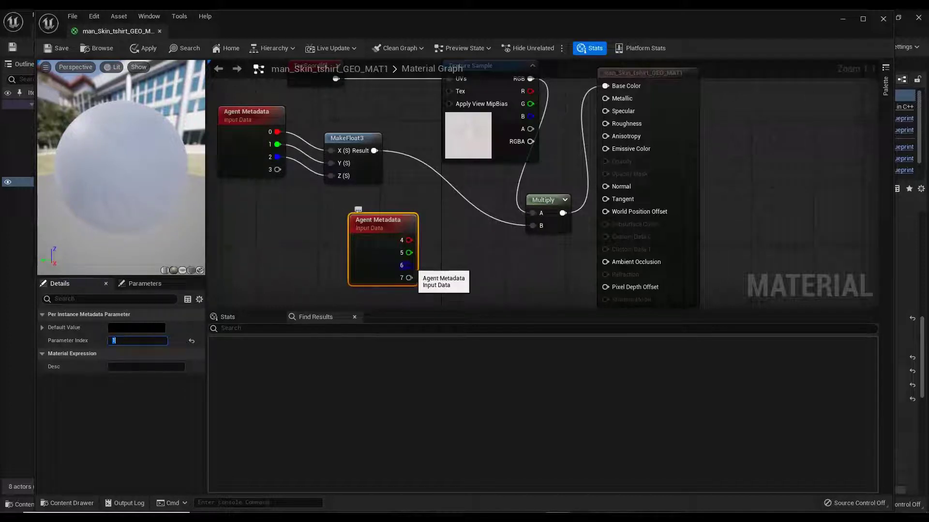
pyautogui.moveTo(375, 224); pyautogui.dragTo(312, 222)
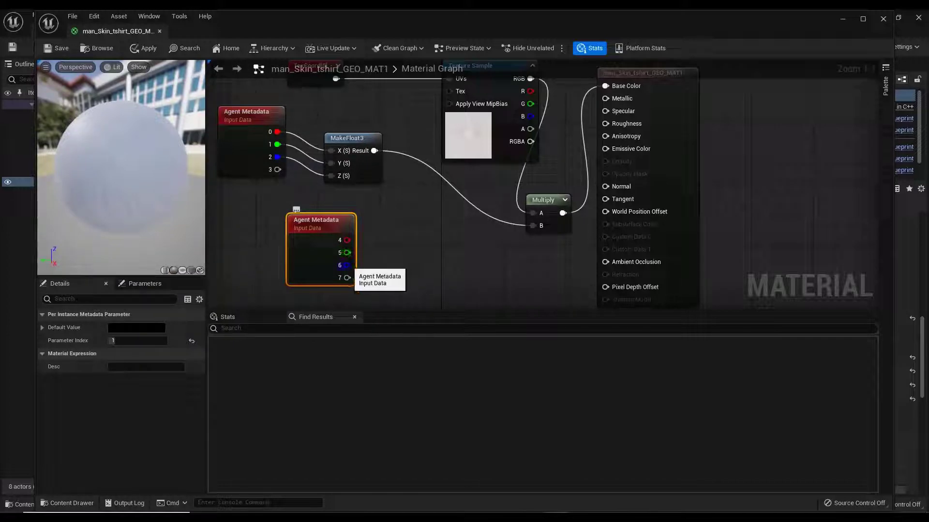
pyautogui.moveTo(347, 265); pyautogui.dragTo(391, 264)
pyautogui.click(362, 283)
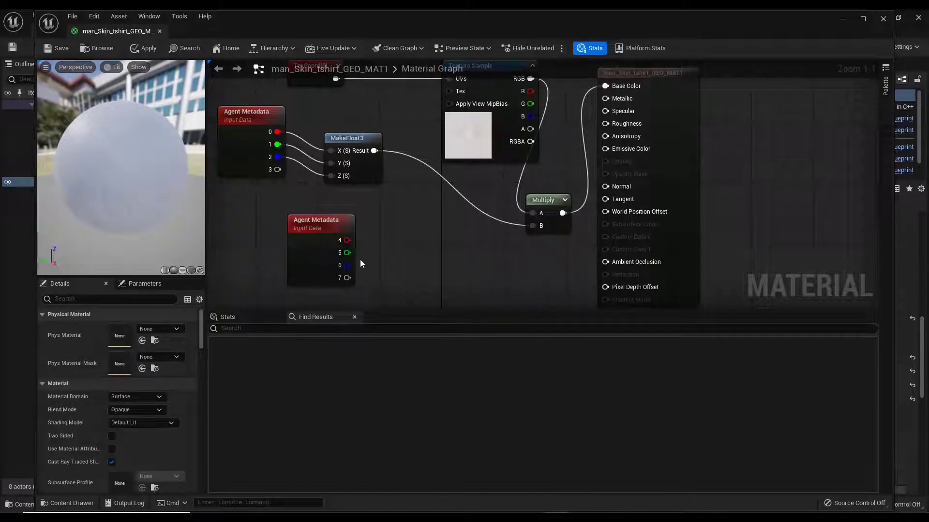
pyautogui.moveTo(347, 265); pyautogui.dragTo(463, 263)
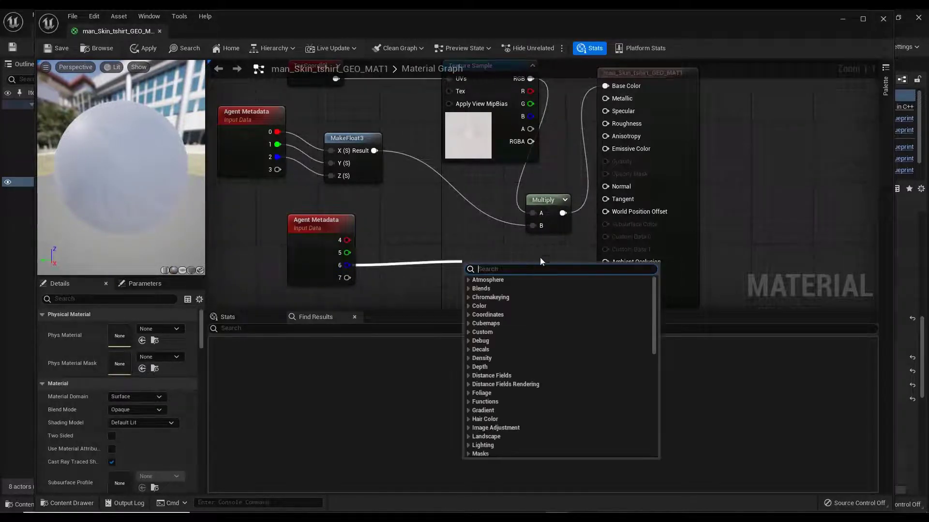
pyautogui.click(444, 240)
# Add a second Multiply node fed by the first Multiply's output and connect Agent Metadata output 6 to its B input.
pyautogui.moveTo(563, 213); pyautogui.dragTo(568, 260)
pyautogui.write('multiply')
pyautogui.press('Return')
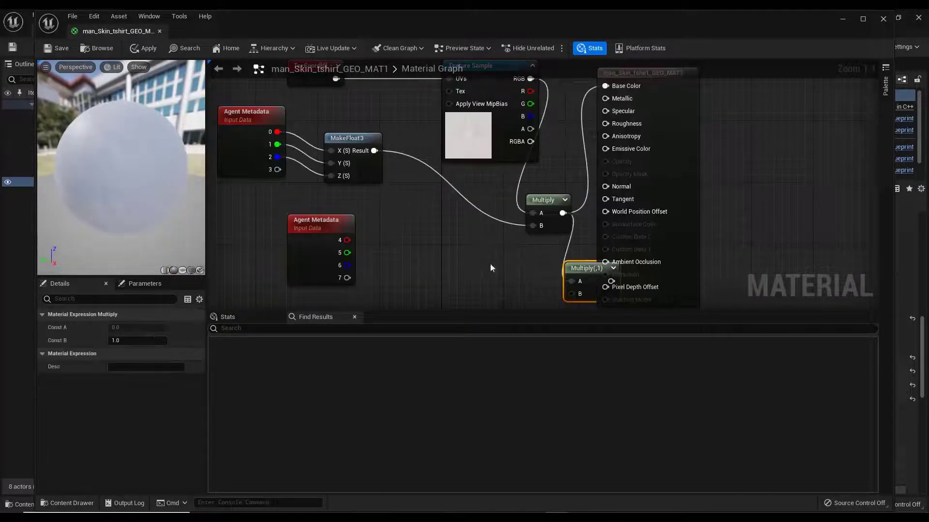
pyautogui.moveTo(347, 265); pyautogui.dragTo(571, 292)
# Move the material result node aside, connect the second Multiply to Base Color, and save and close the T-shirt material.
pyautogui.moveTo(532, 259); pyautogui.dragTo(476, 270, button='right')
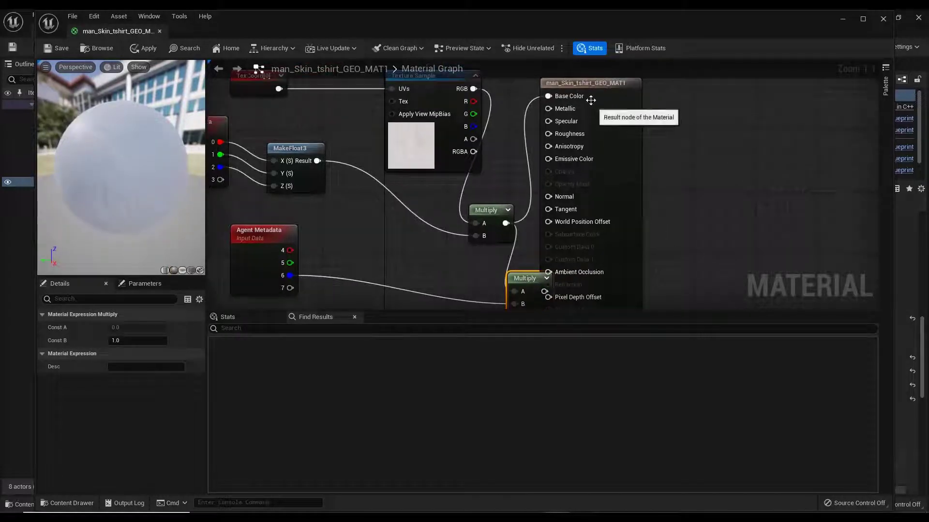
pyautogui.moveTo(583, 79); pyautogui.dragTo(683, 95)
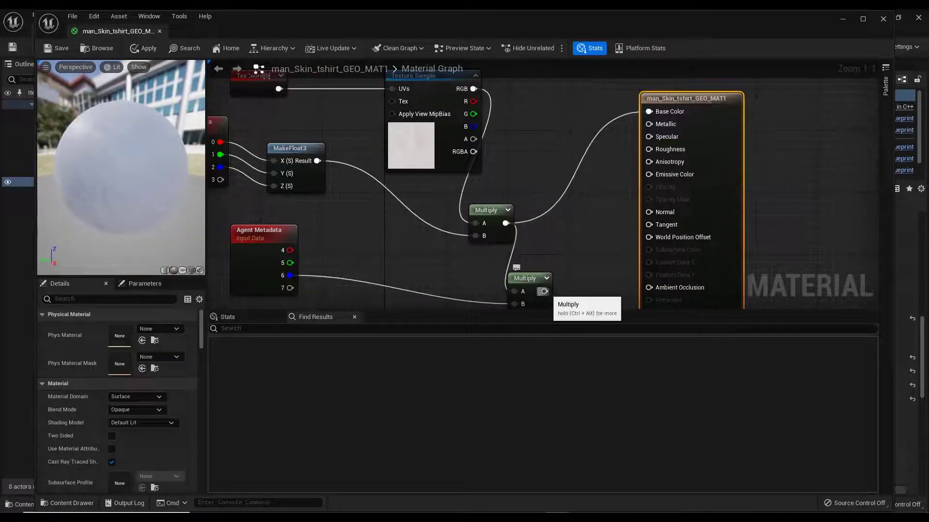
pyautogui.moveTo(544, 291); pyautogui.dragTo(649, 112)
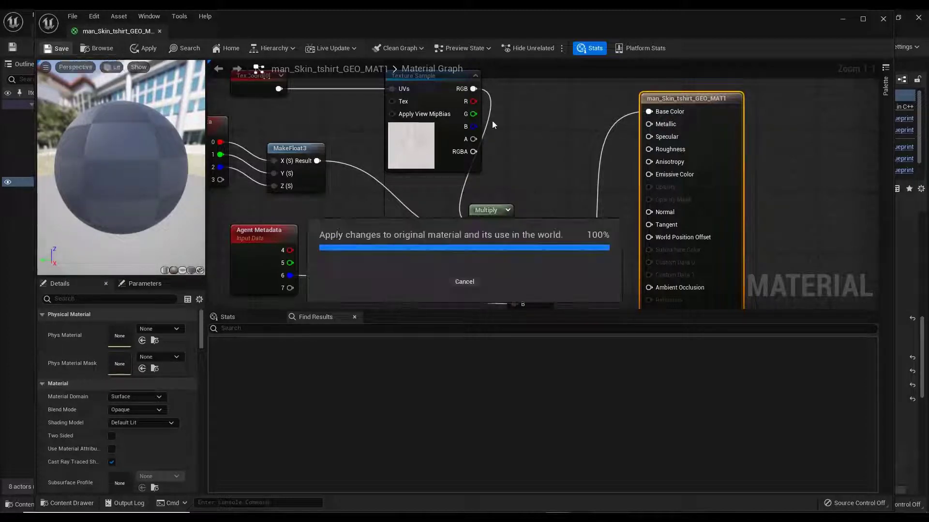
pyautogui.moveTo(380, 26); pyautogui.dragTo(235, 65)
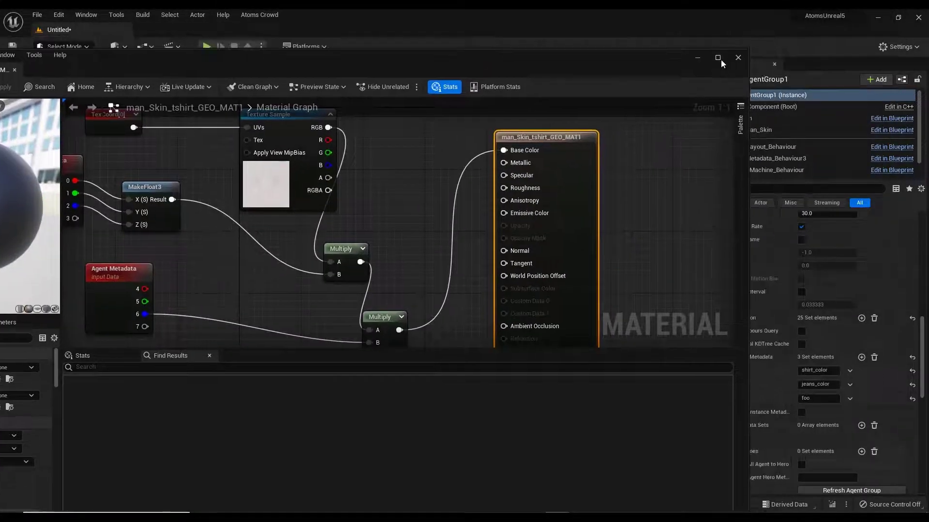
pyautogui.click(737, 59)
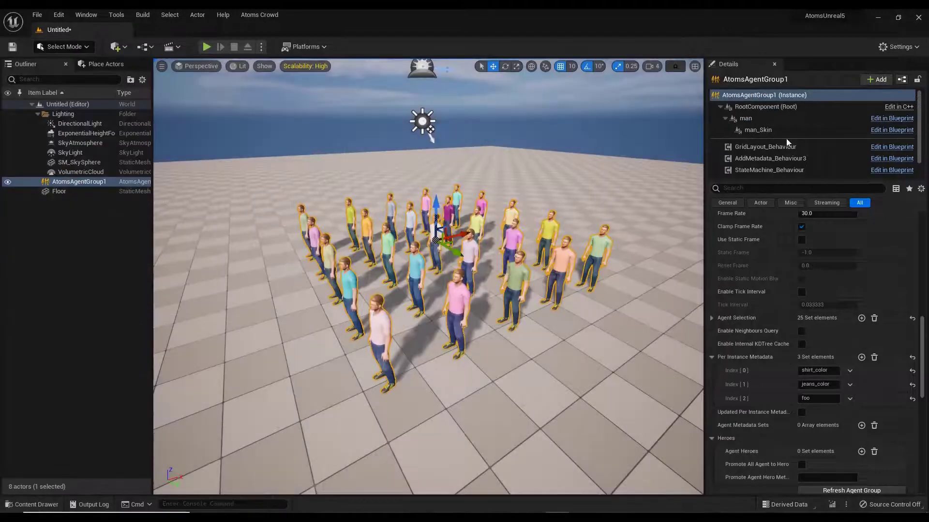
# Try Double Values of 0.5 and 0.2 on AddMetadata_Behaviour3, settle on 0.3, and inspect the agents' shirts.
pyautogui.scroll(-1, 784, 145)
pyautogui.click(769, 138)
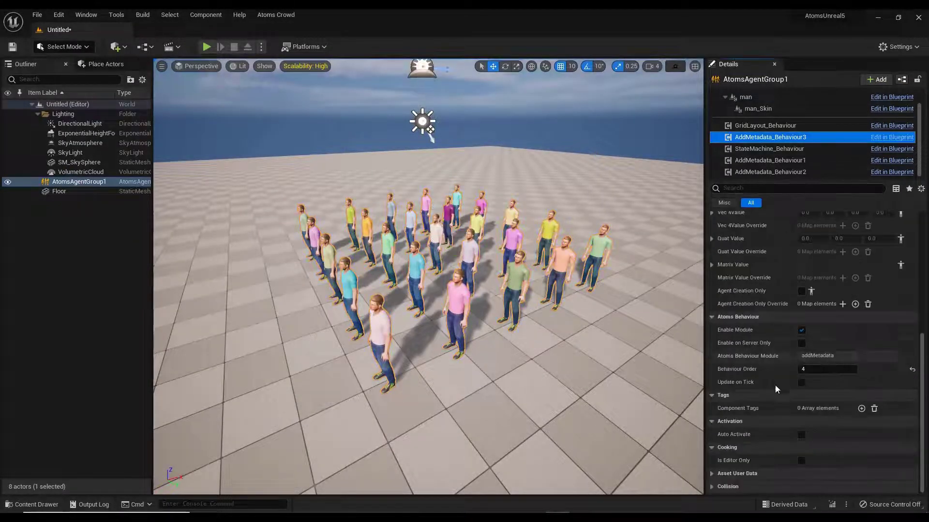
pyautogui.scroll(5, 786, 297)
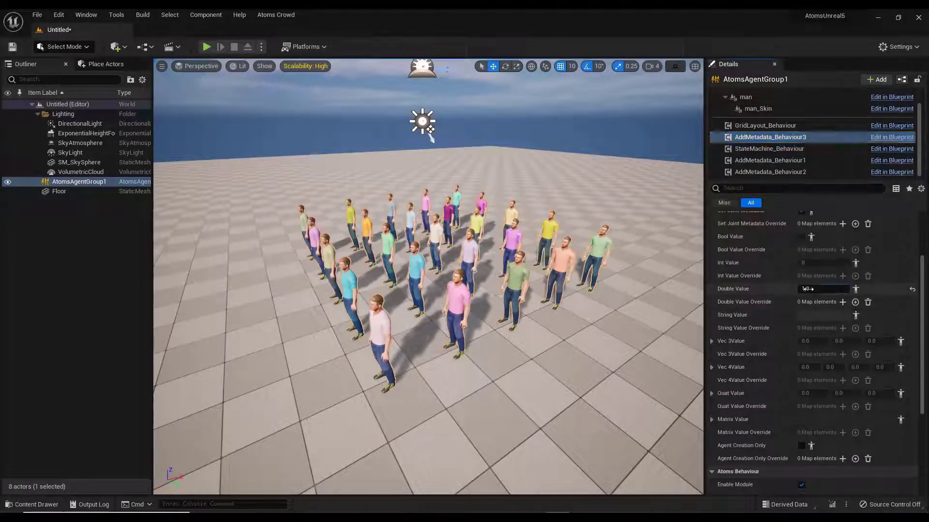
pyautogui.click(807, 288)
pyautogui.press('Return')
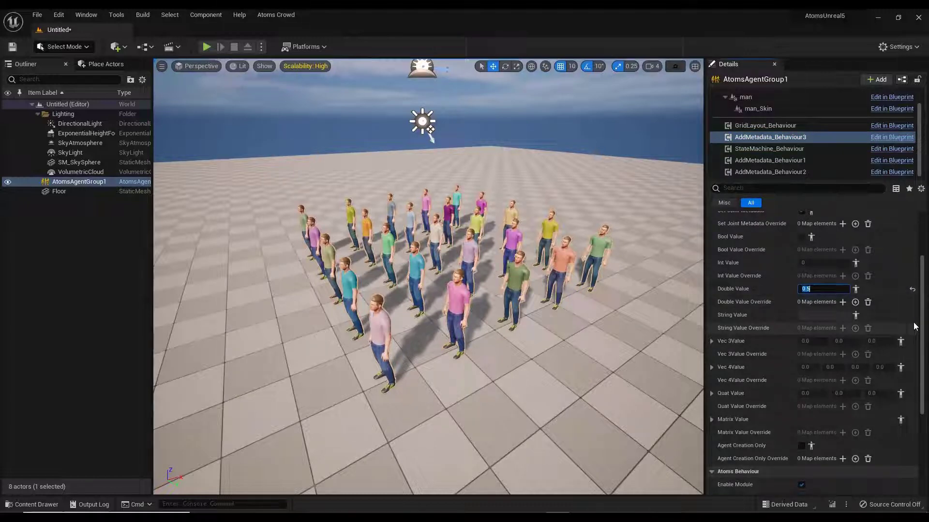
pyautogui.write('0.2')
pyautogui.press('Return')
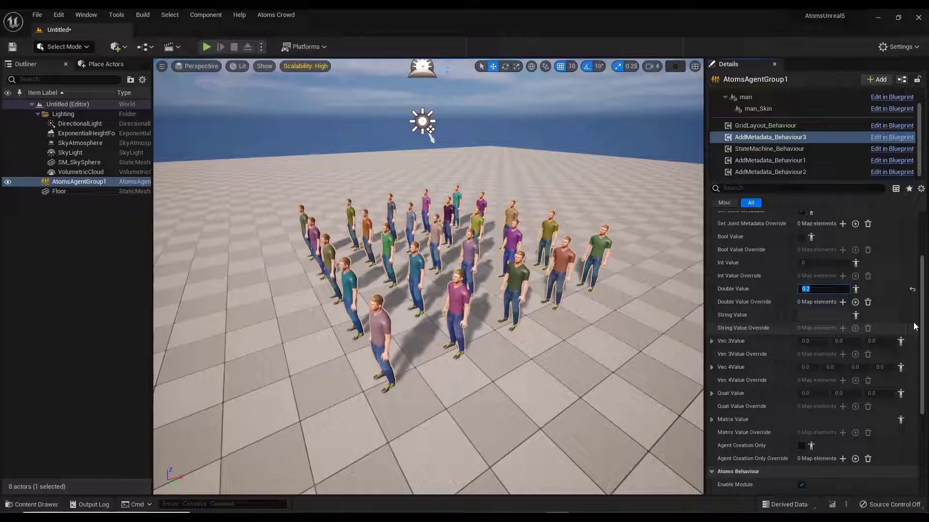
pyautogui.write('0.3')
pyautogui.press('Return')
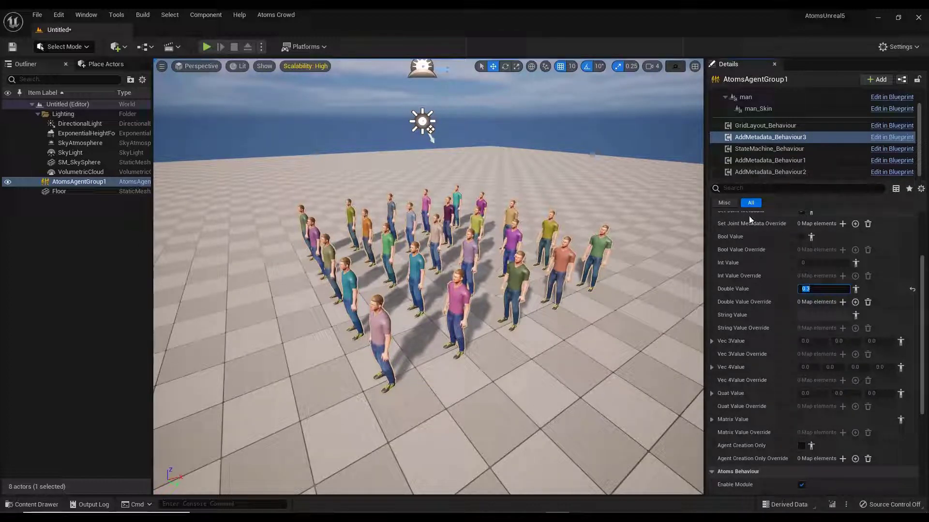
pyautogui.scroll(2, 423, 281)
pyautogui.keyDown('alt'); pyautogui.moveTo(422, 288); pyautogui.dragTo(449, 296); pyautogui.keyUp('alt')
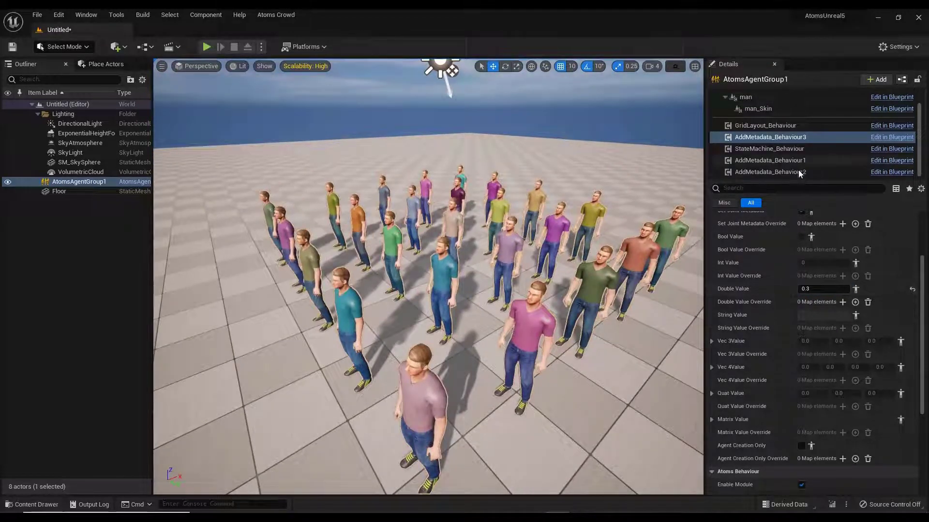
# Select the AtomsAgentGroup1 instance, review its Per Instance Metadata entries, and open the Level Blueprint.
pyautogui.scroll(2, 783, 153)
pyautogui.click(757, 96)
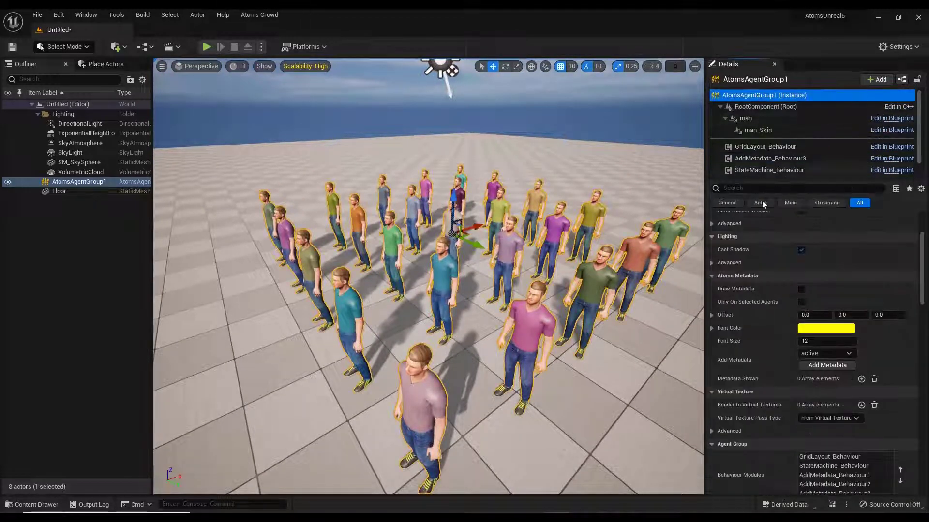
pyautogui.scroll(-10, 780, 361)
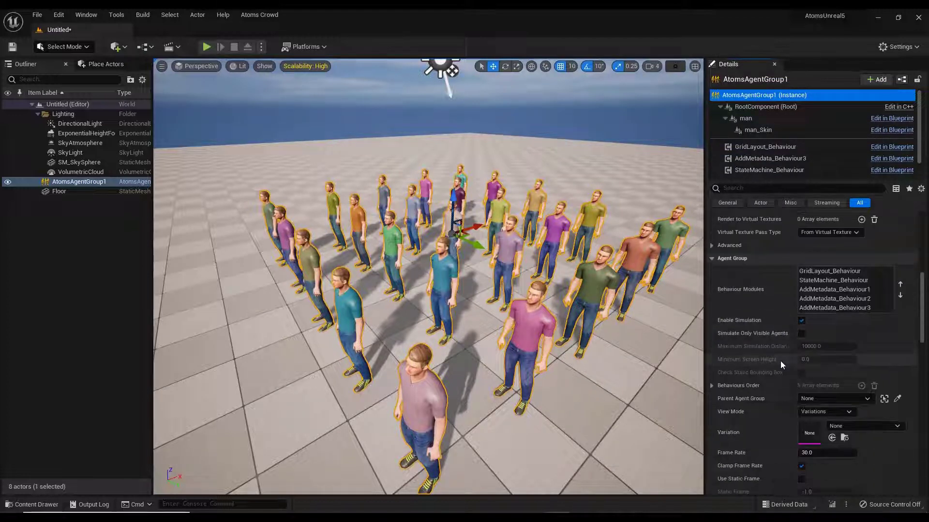
pyautogui.scroll(-5, 779, 361)
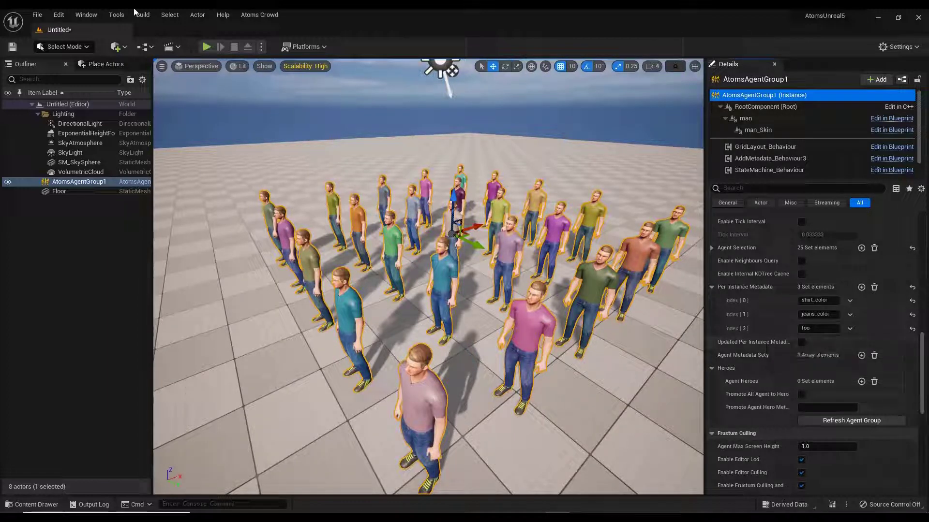
pyautogui.click(145, 47)
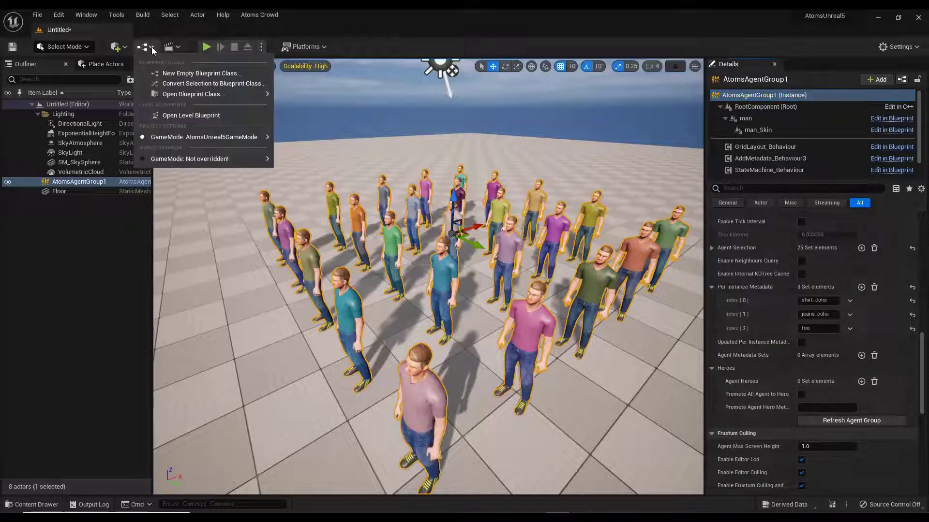
pyautogui.click(192, 117)
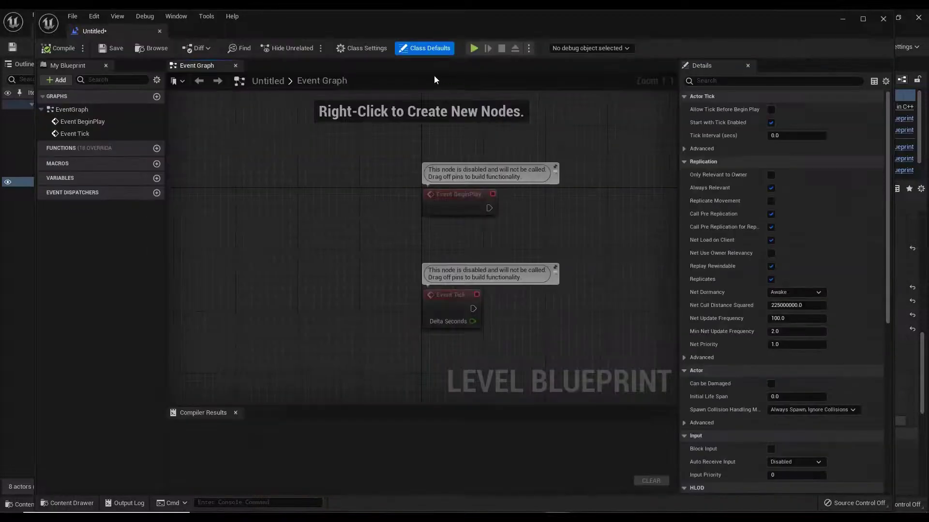
# With AtomsAgentGroup1 selected, add its On Pre Init Frame event to the Level Blueprint and place it below Event Tick.
pyautogui.moveTo(390, 67); pyautogui.dragTo(492, 302)
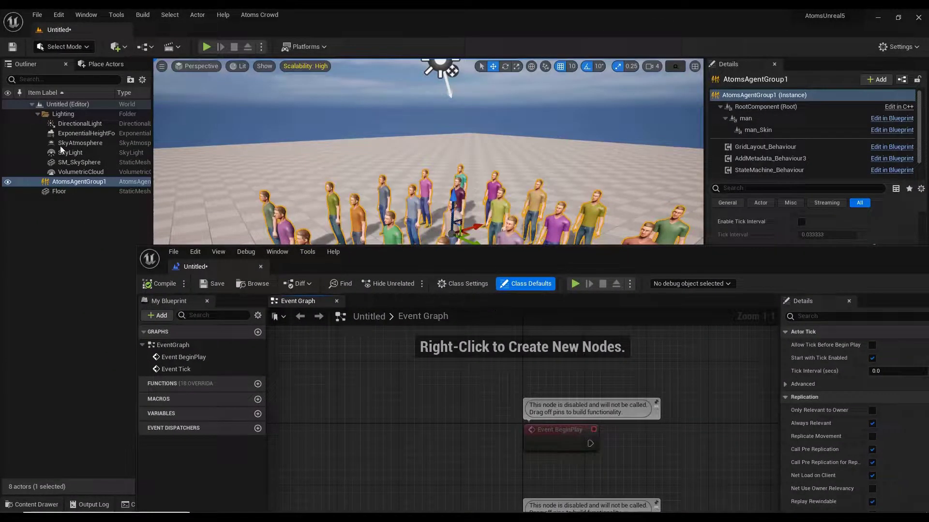
pyautogui.click(77, 182)
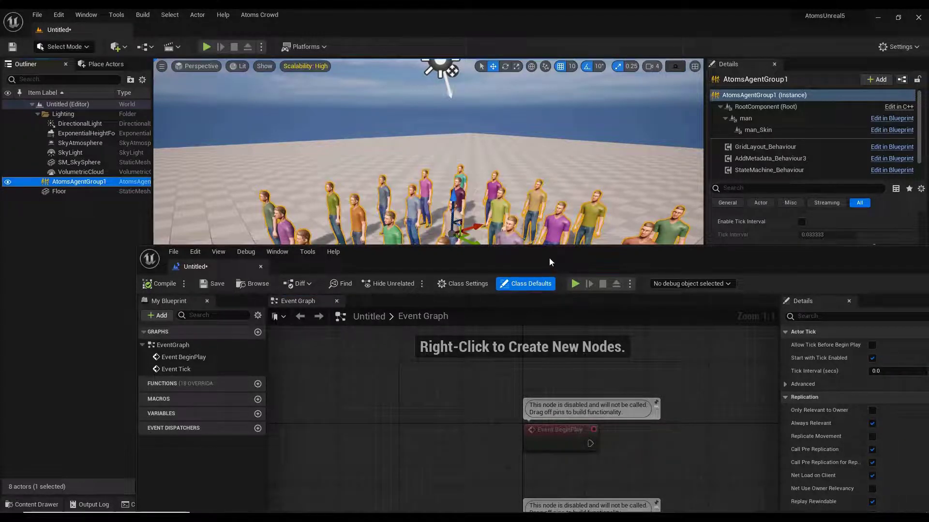
pyautogui.moveTo(550, 258); pyautogui.dragTo(468, 51)
pyautogui.moveTo(389, 332); pyautogui.dragTo(367, 244, button='right')
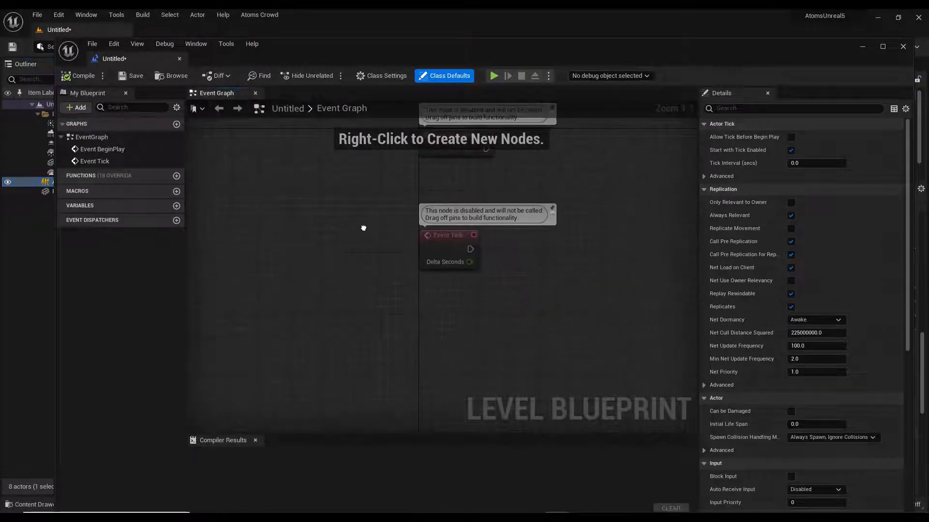
pyautogui.rightClick(371, 283)
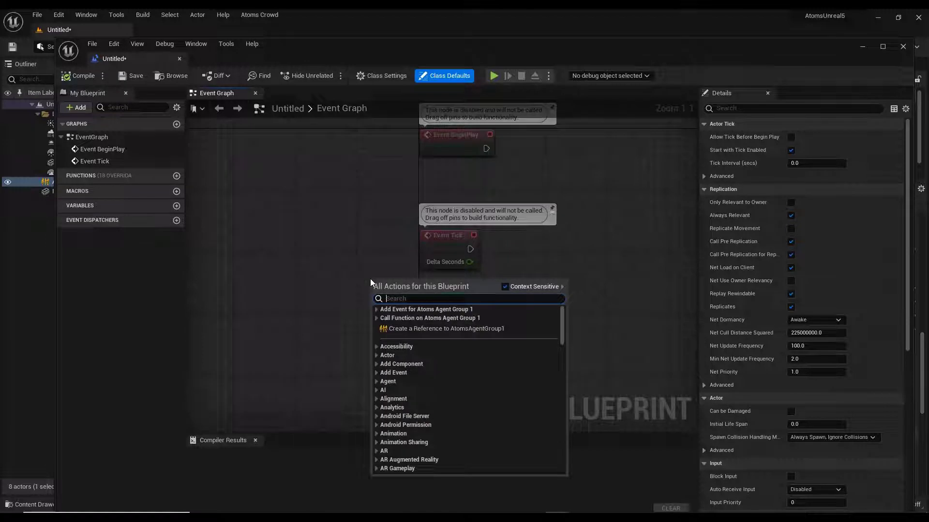
pyautogui.write('endfr')
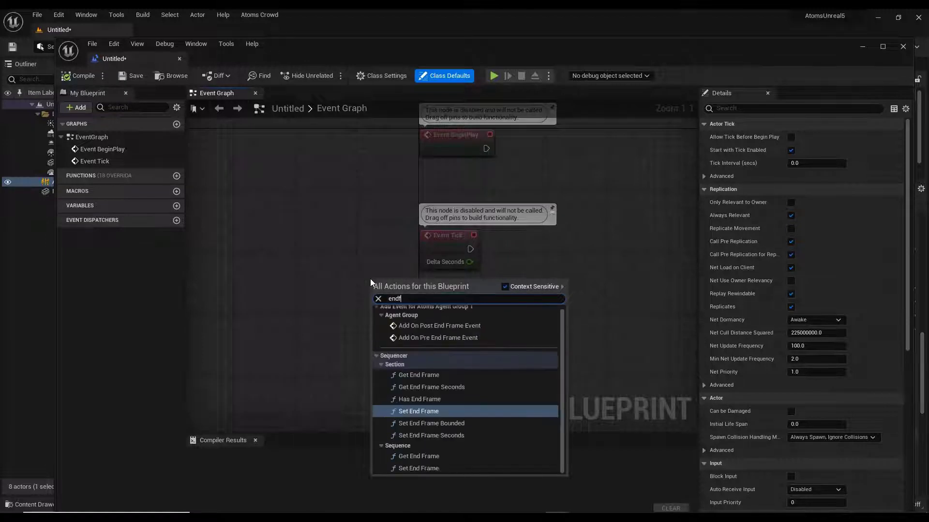
pyautogui.press('BackSpace')
pyautogui.press('BackSpace')
pyautogui.press('BackSpace')
pyautogui.press('BackSpace')
pyautogui.press('BackSpace')
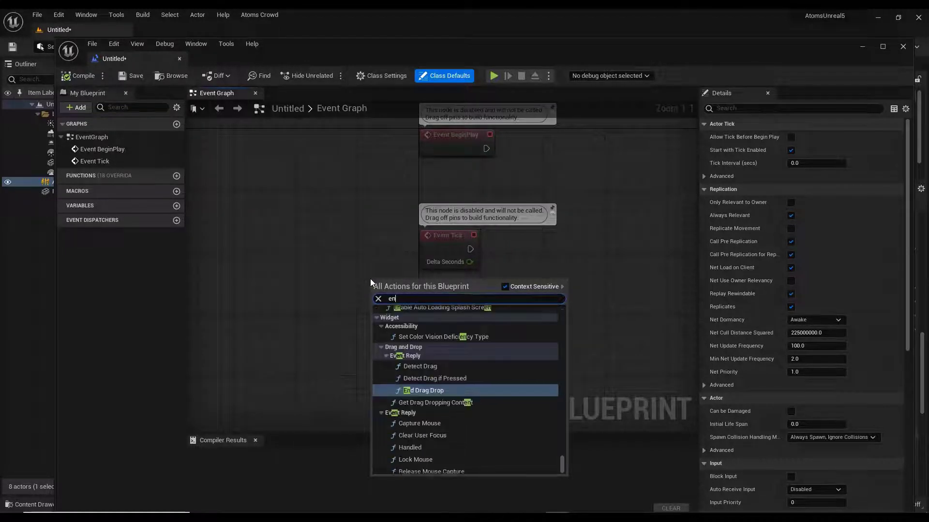
pyautogui.write('initfr')
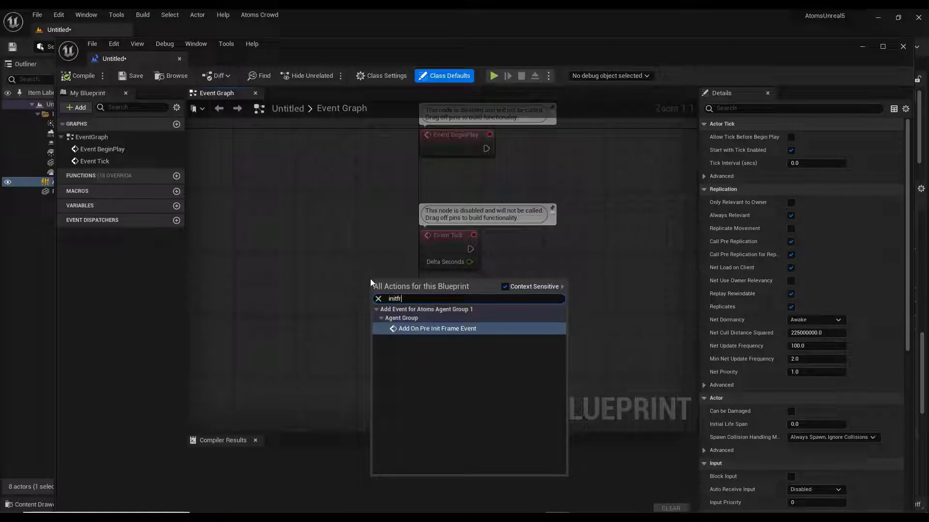
pyautogui.press('Return')
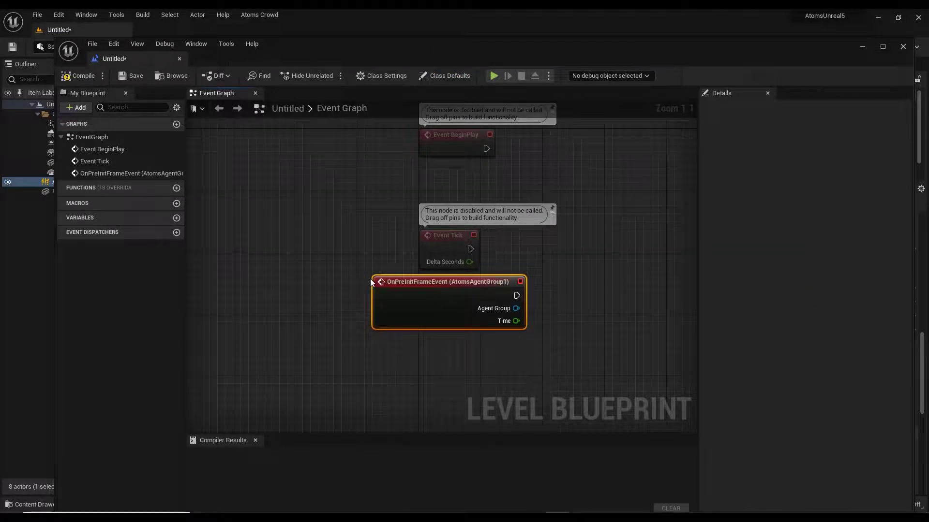
pyautogui.moveTo(476, 283); pyautogui.dragTo(399, 298)
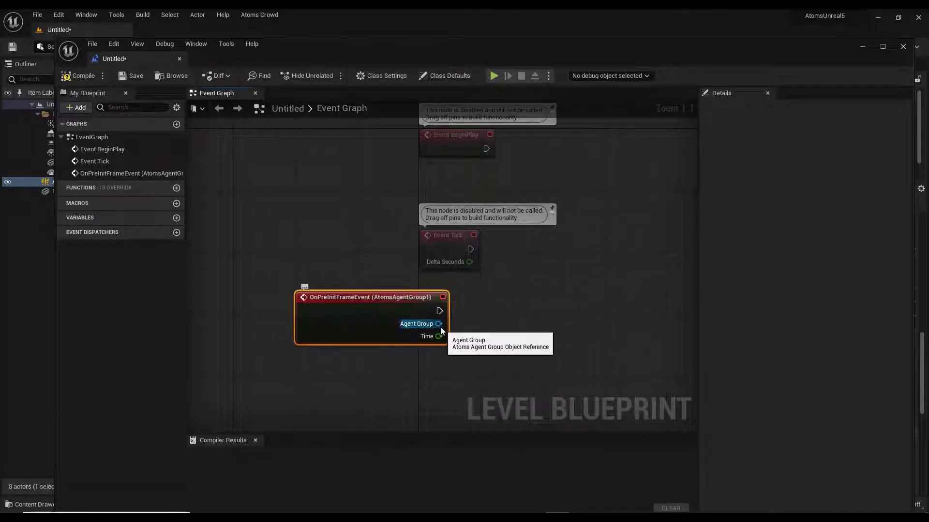
# Add a Get Behaviour Module by Name node fed by the event's Agent Group output.
pyautogui.moveTo(438, 323); pyautogui.dragTo(491, 323)
pyautogui.write('get')
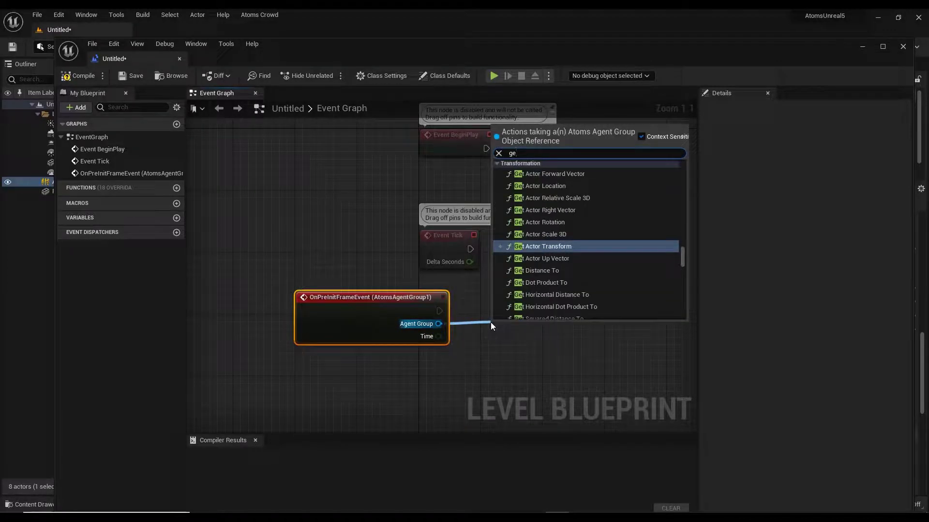
pyautogui.write(' compo')
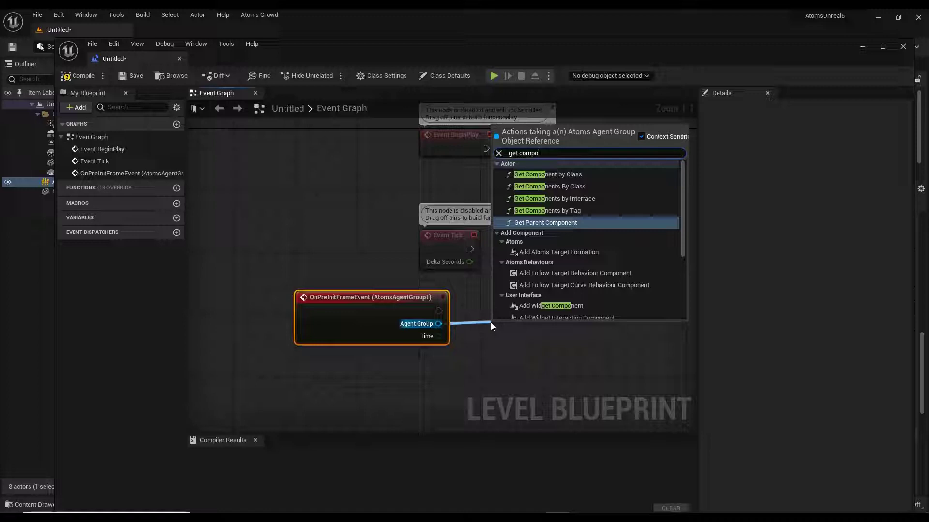
pyautogui.press('BackSpace')
pyautogui.press('BackSpace')
pyautogui.press('BackSpace')
pyautogui.press('BackSpace')
pyautogui.press('BackSpace')
pyautogui.press('BackSpace')
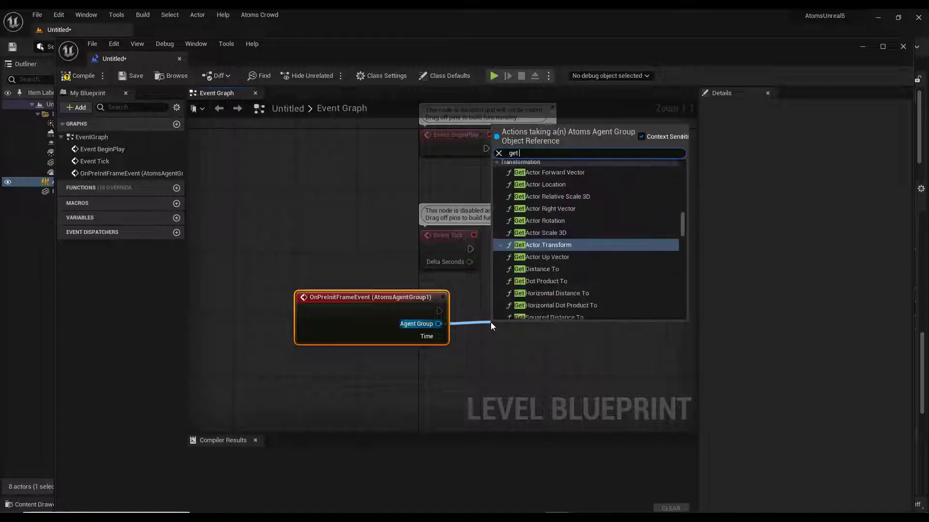
pyautogui.write('beha')
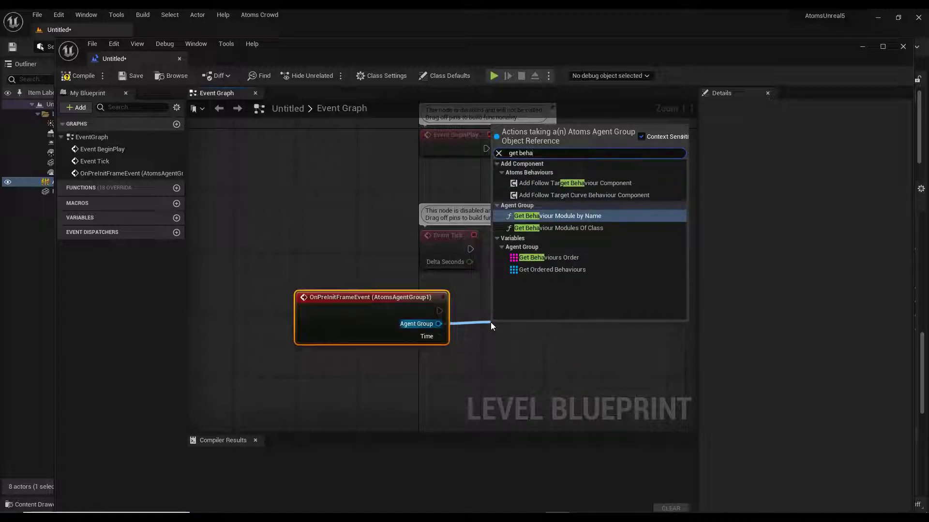
pyautogui.press('Return')
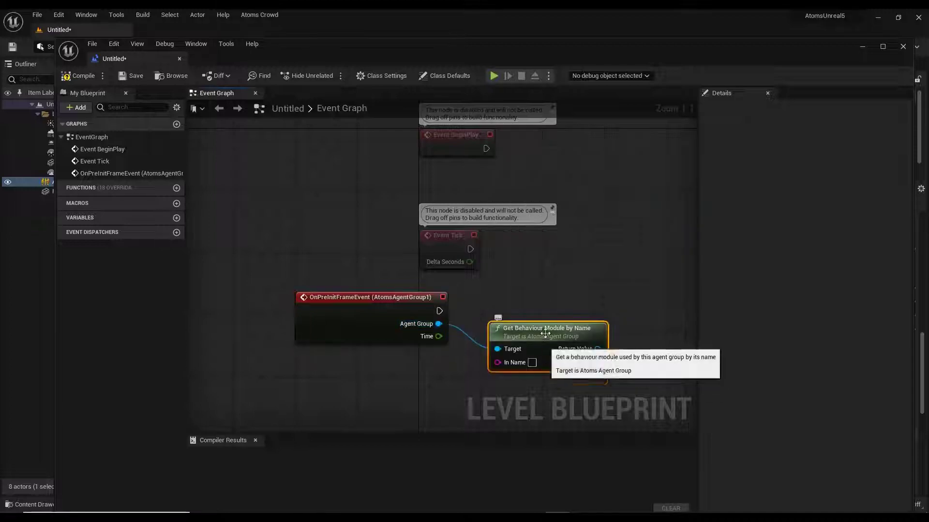
# Copy the component name AddMetadata_Behaviour3 from the agent group and paste it as In Name on the Get Behaviour Module by Name node.
pyautogui.doubleClick(742, 46)
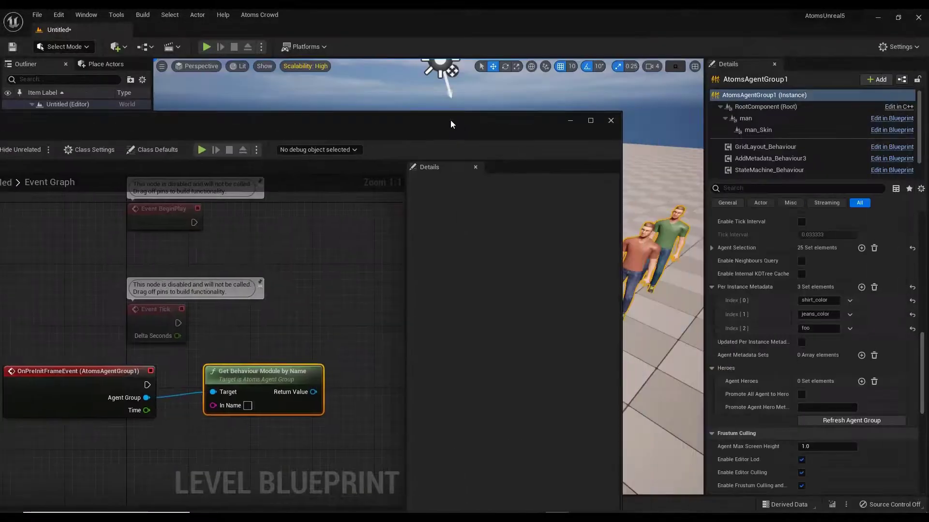
pyautogui.click(770, 159)
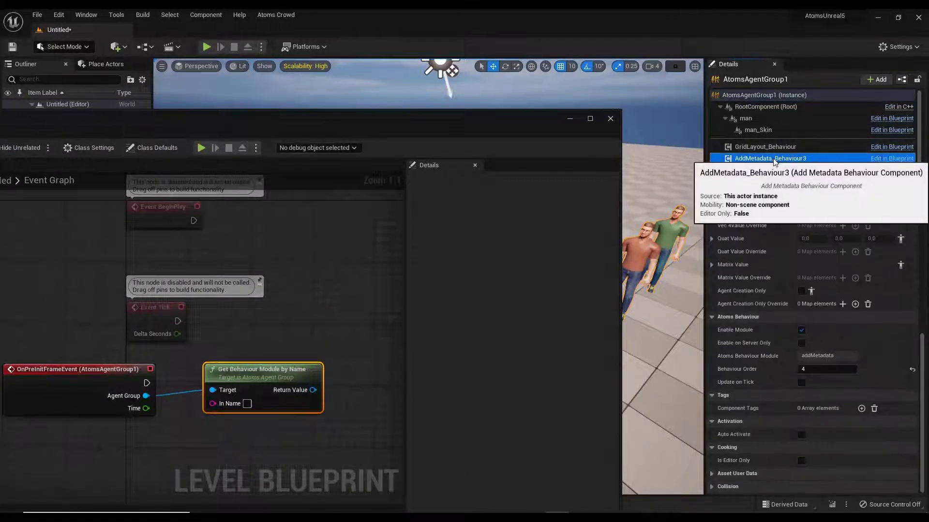
pyautogui.press('XF86AudioLowerVolume')
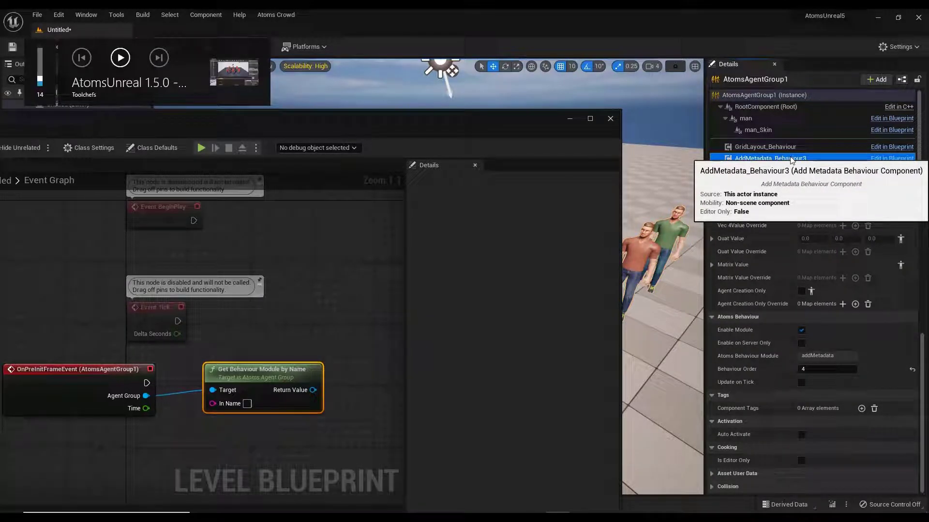
pyautogui.rightClick(790, 159)
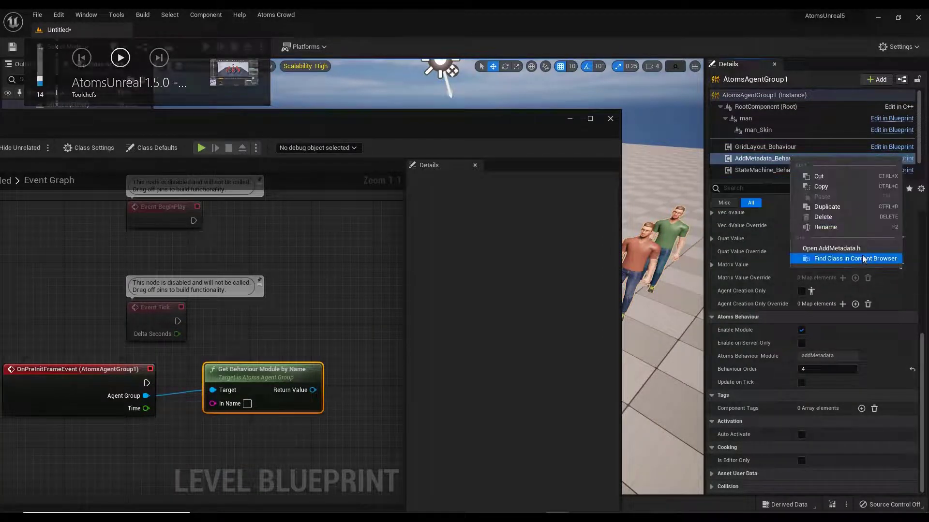
pyautogui.click(834, 227)
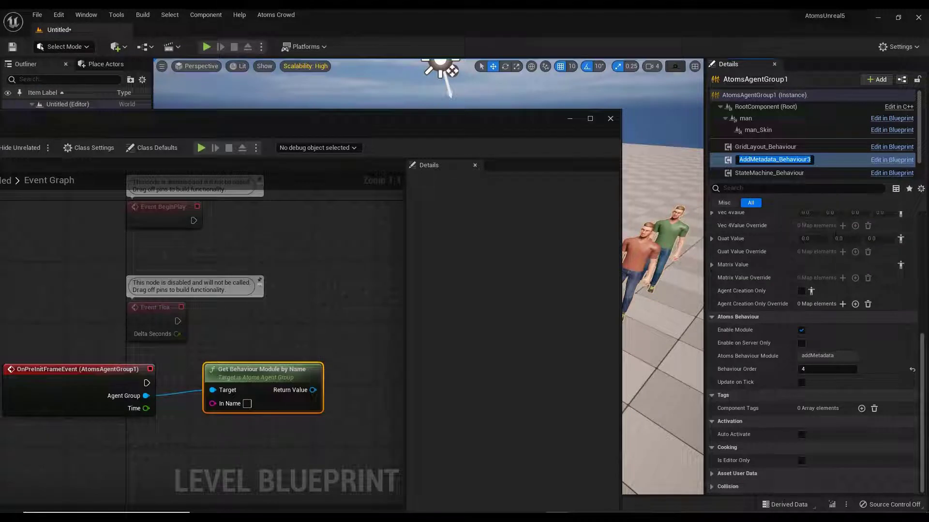
pyautogui.hotkey('ctrl', 'c')
pyautogui.click(248, 404)
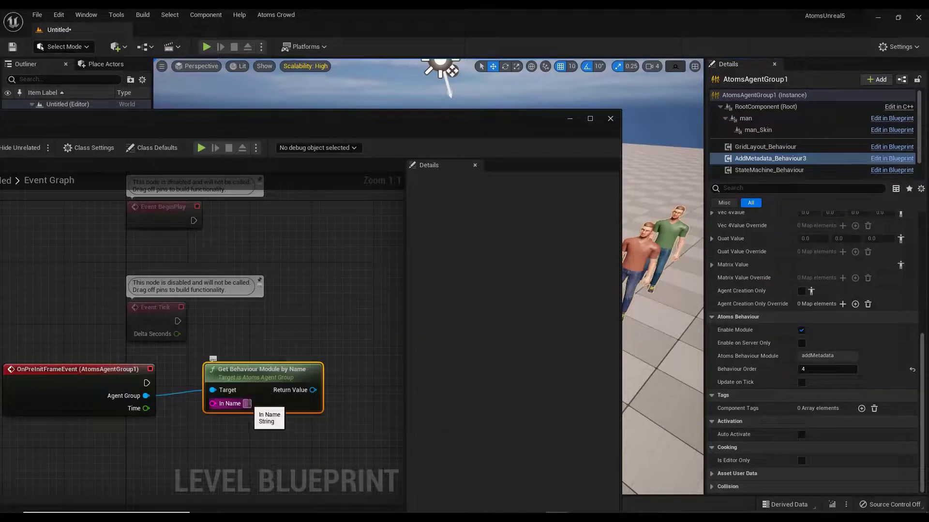
pyautogui.hotkey('ctrl', 'v')
# Cast the behaviour module's Return Value to AddMetadata_BehaviourComponent and connect the OnPreInitFrameEvent execution output to the cast node.
pyautogui.moveTo(359, 340); pyautogui.dragTo(358, 224, button='right')
pyautogui.moveTo(345, 262); pyautogui.dragTo(342, 327)
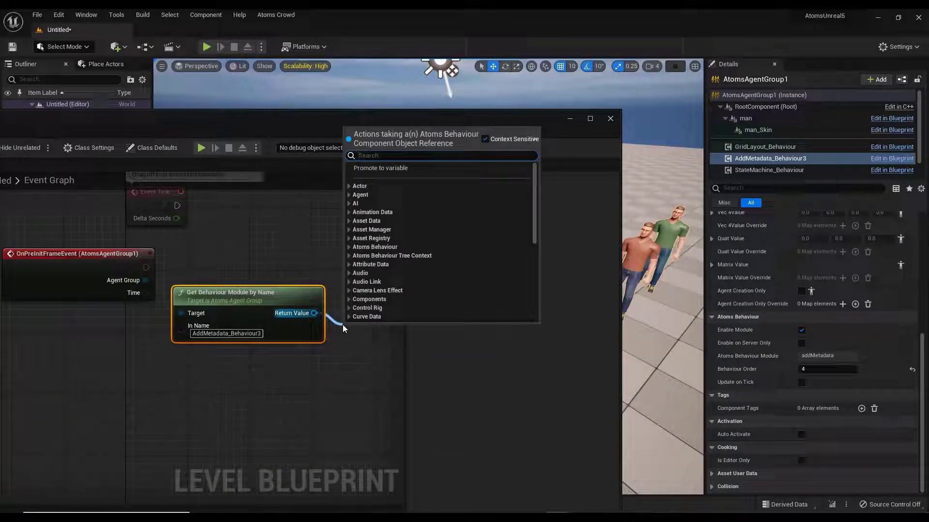
pyautogui.write('set do')
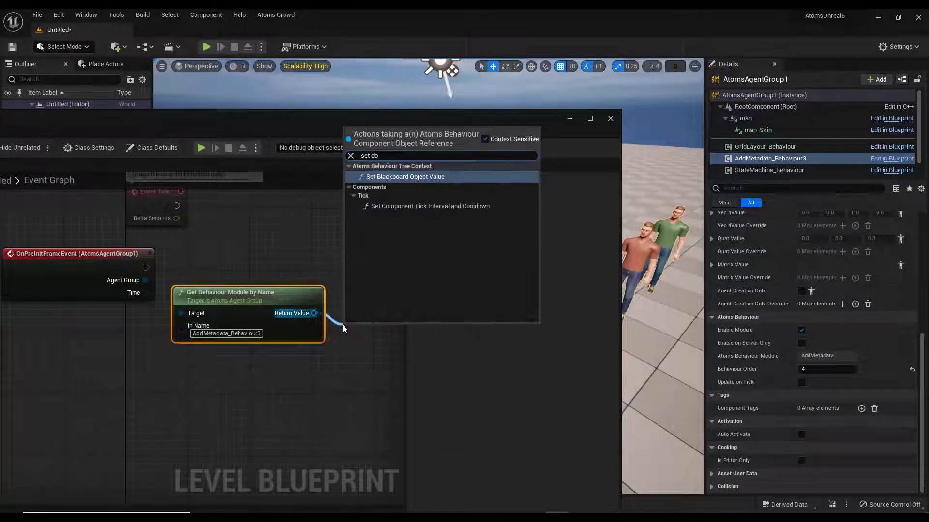
pyautogui.press('BackSpace')
pyautogui.press('BackSpace')
pyautogui.press('BackSpace')
pyautogui.press('BackSpace')
pyautogui.press('BackSpace')
pyautogui.press('BackSpace')
pyautogui.write('c')
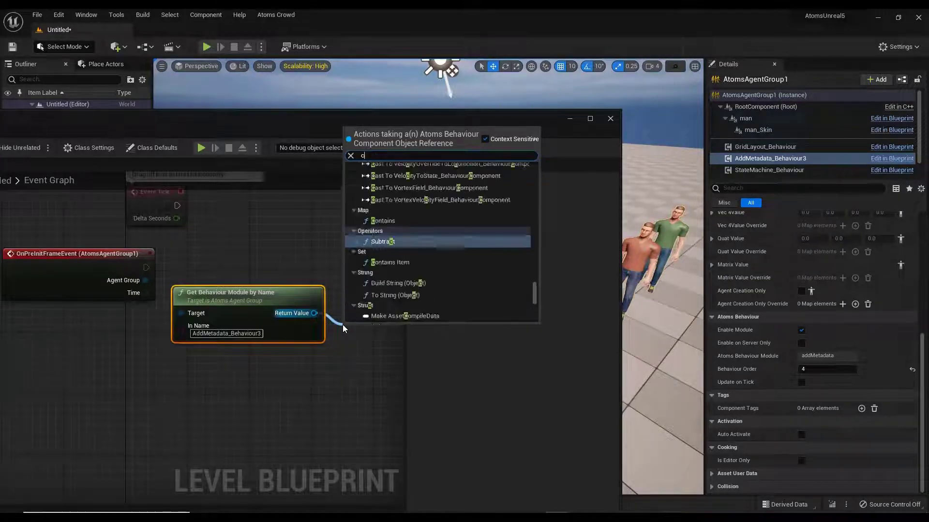
pyautogui.write('ast to')
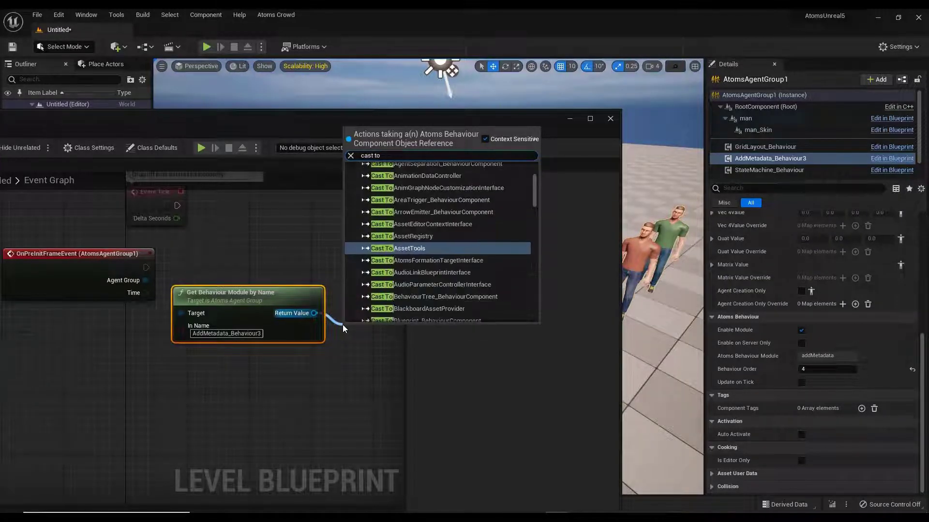
pyautogui.write(' add')
pyautogui.press('Return')
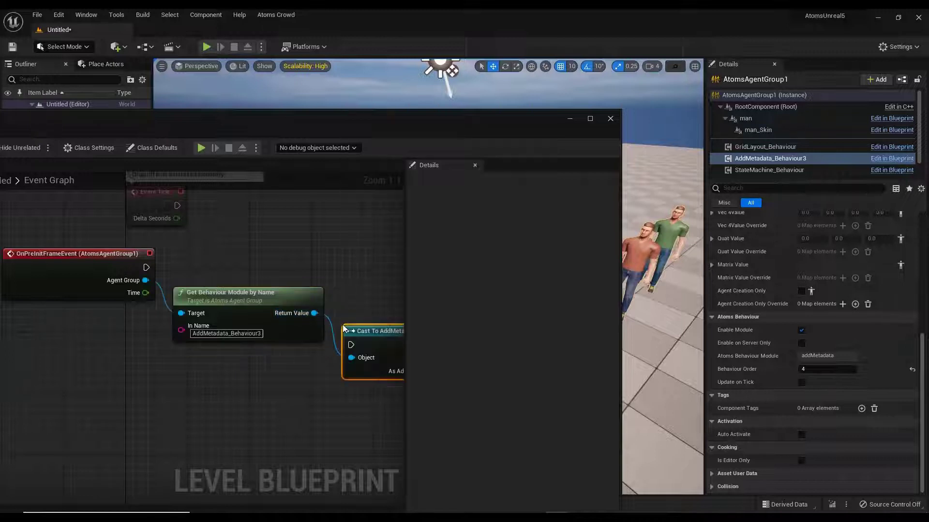
pyautogui.moveTo(146, 267); pyautogui.dragTo(350, 344)
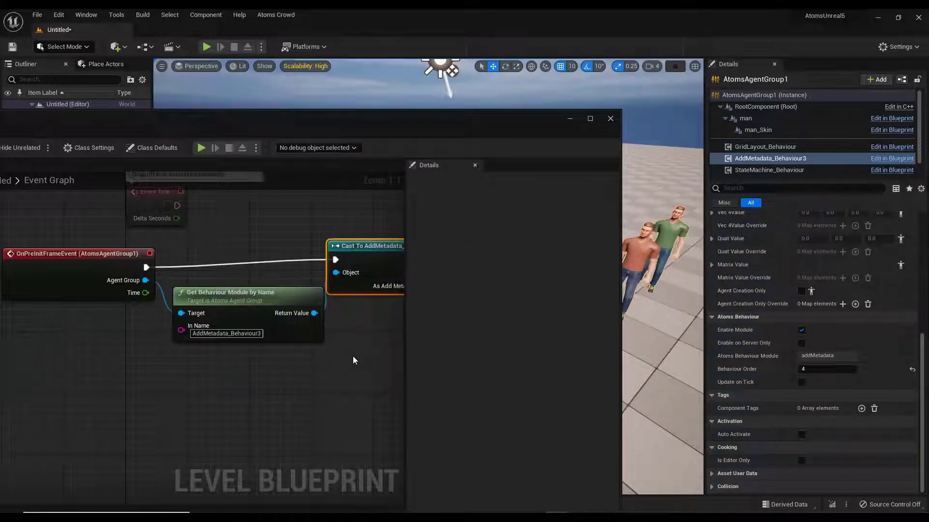
# Add a Set Double Value node targeting the cast's As Add Metadata Behaviour Component output and place it beside the cast node.
pyautogui.moveTo(353, 356); pyautogui.dragTo(246, 369, button='right')
pyautogui.moveTo(376, 300); pyautogui.dragTo(390, 333)
pyautogui.write('set')
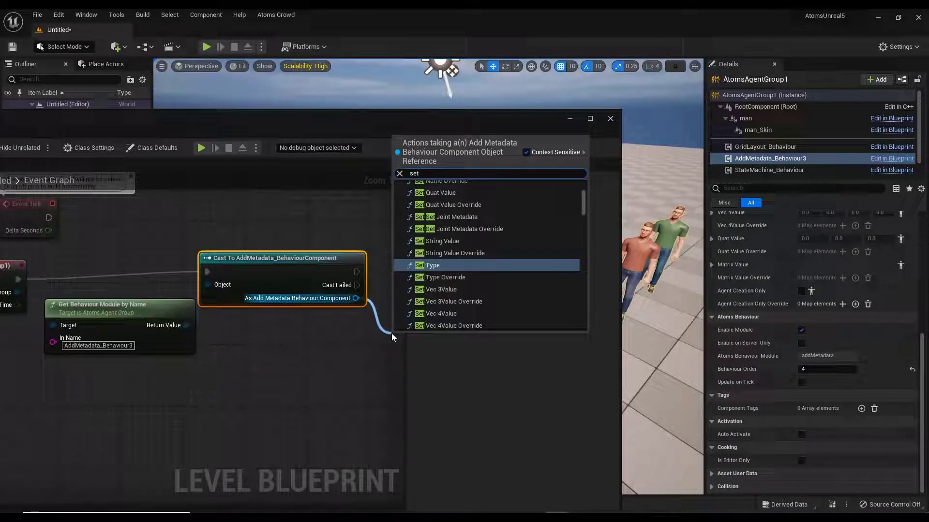
pyautogui.write('doub')
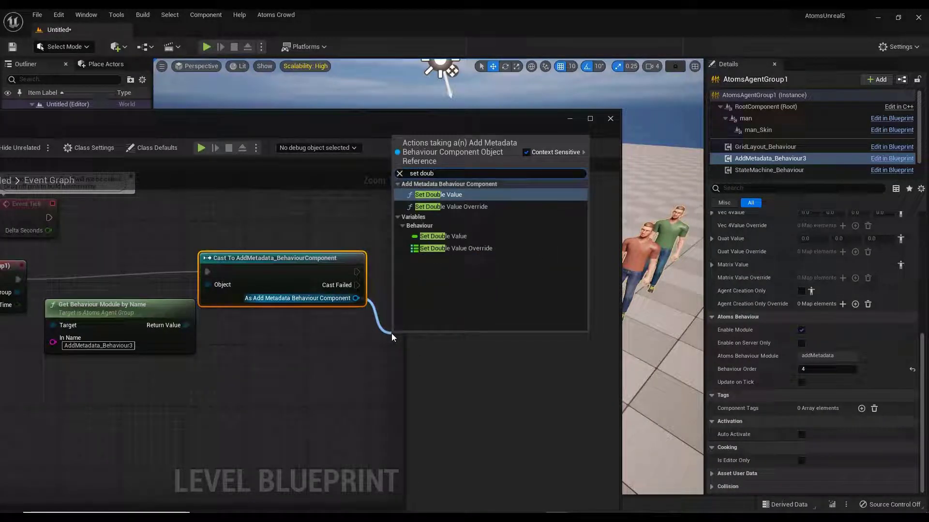
pyautogui.press('Return')
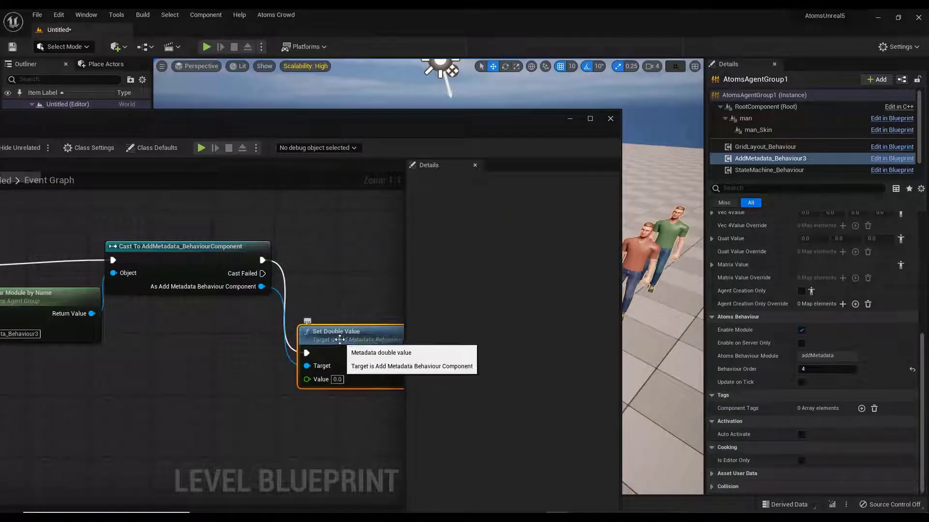
pyautogui.moveTo(343, 370); pyautogui.dragTo(381, 332)
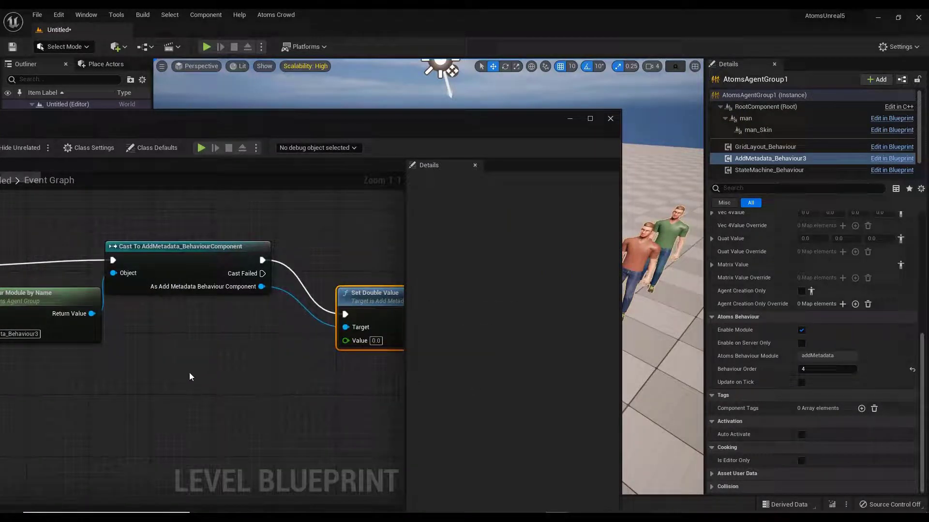
# Add a Sin (Degrees) node in the empty graph area below the Cast To AddMetadata_BehaviourComponent node.
pyautogui.moveTo(190, 373); pyautogui.dragTo(339, 361, button='right')
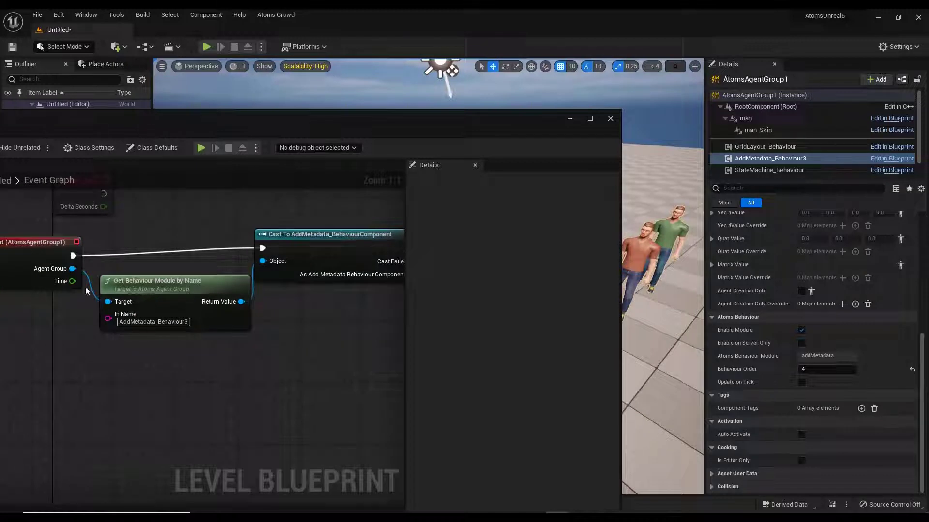
pyautogui.moveTo(72, 281); pyautogui.dragTo(329, 335)
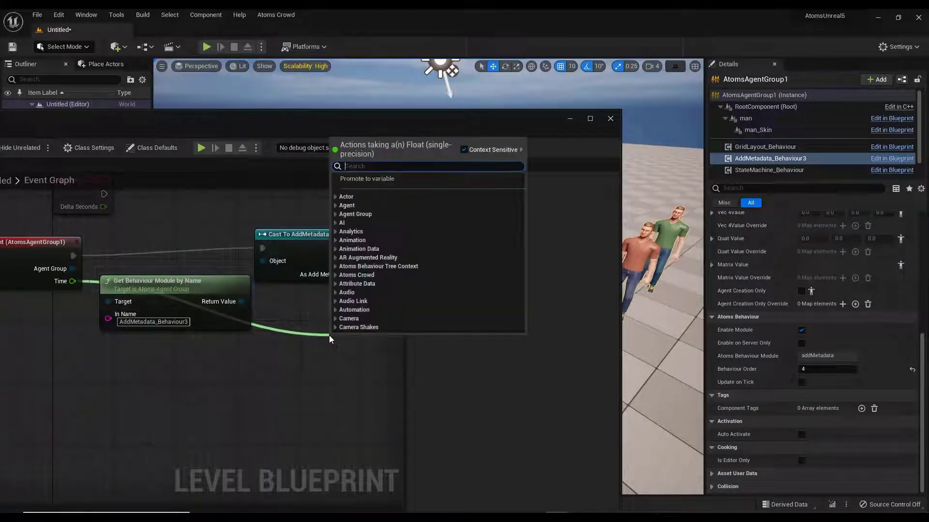
pyautogui.click(273, 376)
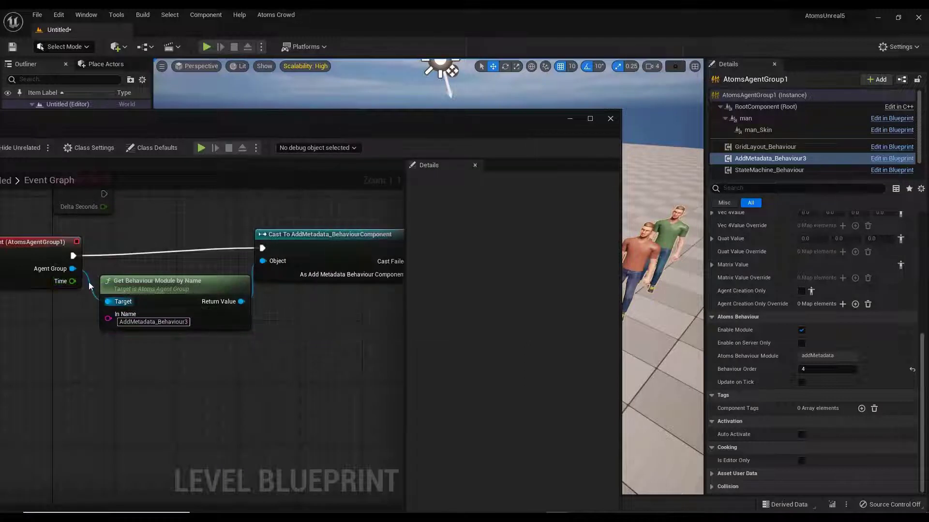
pyautogui.rightClick(282, 357)
pyautogui.write('sin')
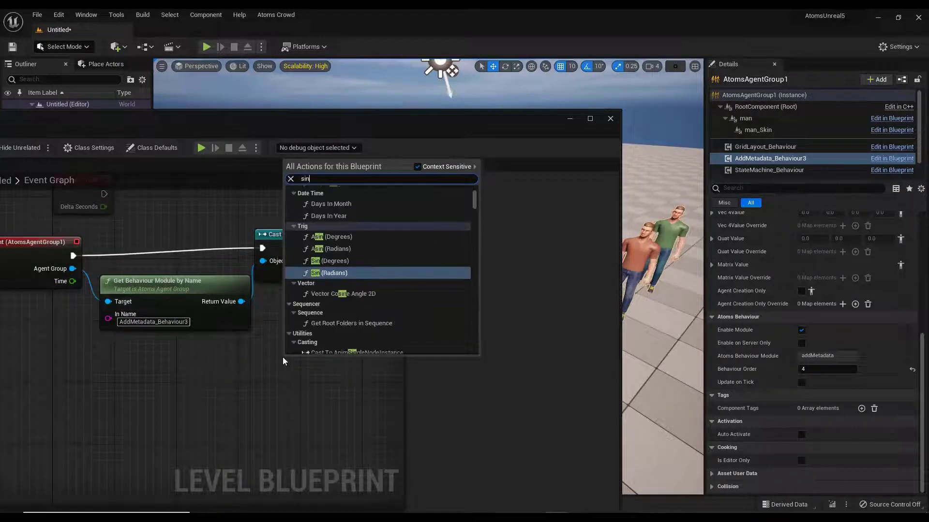
pyautogui.press('Up')
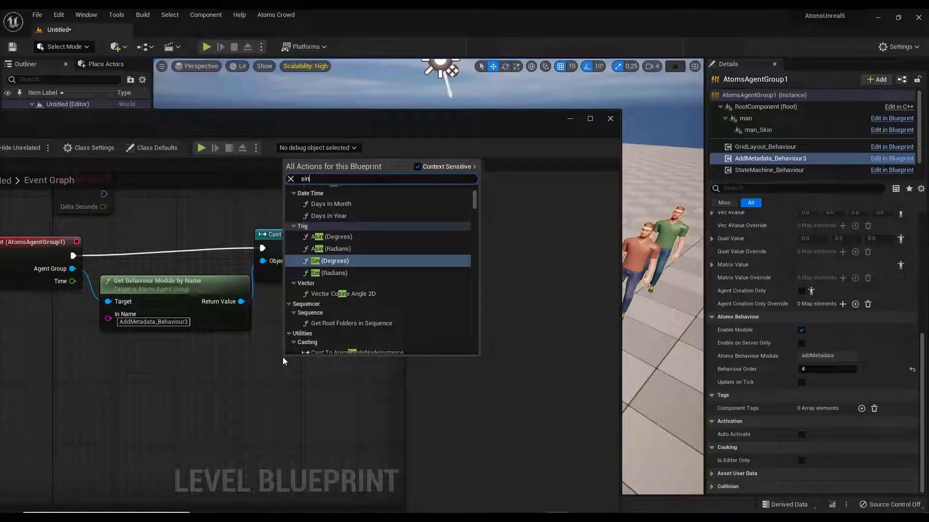
pyautogui.press('Return')
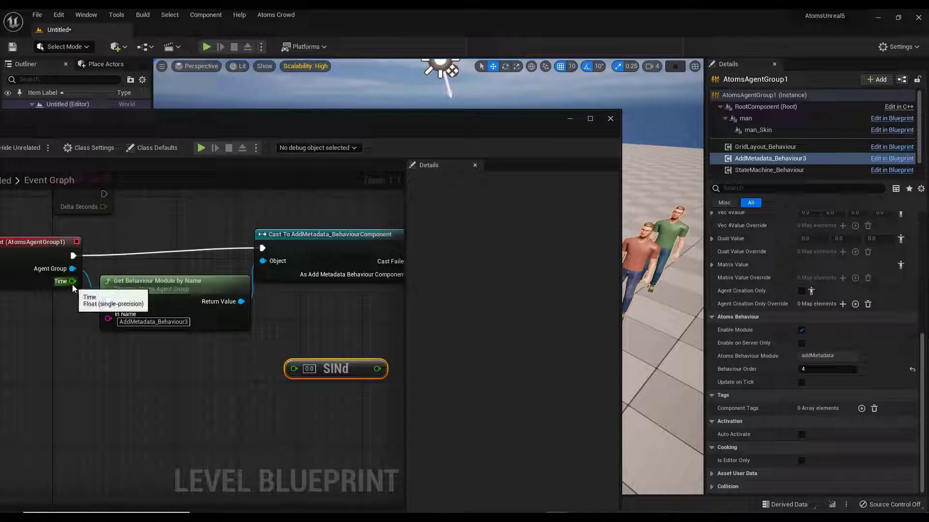
# Multiply the OnPreInitFrameEvent's Time output by 0.5 and feed the result into the SINd node.
pyautogui.moveTo(72, 281); pyautogui.dragTo(152, 364)
pyautogui.write('*')
pyautogui.press('Return')
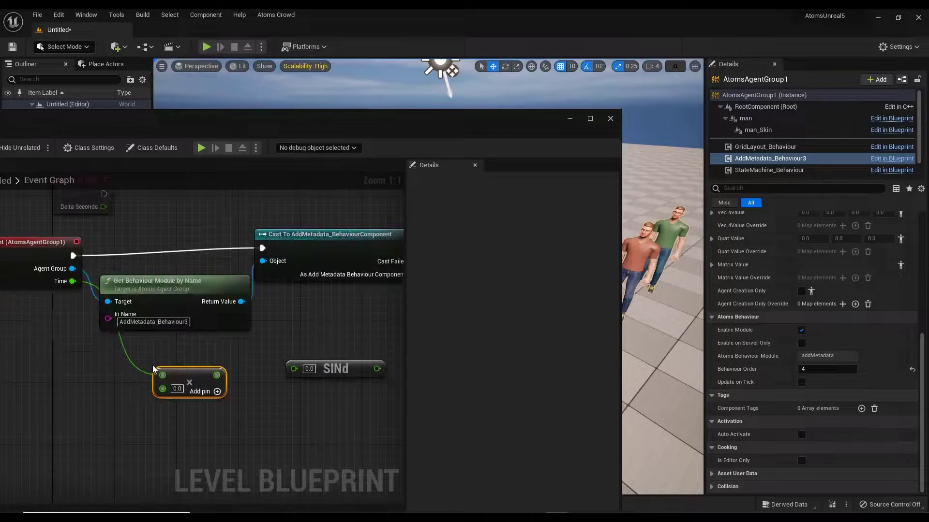
pyautogui.click(177, 389)
pyautogui.moveTo(217, 375); pyautogui.dragTo(294, 370)
# Connect the SINd output to the Value input of Set Double Value and move that node slightly up.
pyautogui.moveTo(362, 367); pyautogui.dragTo(157, 375, button='right')
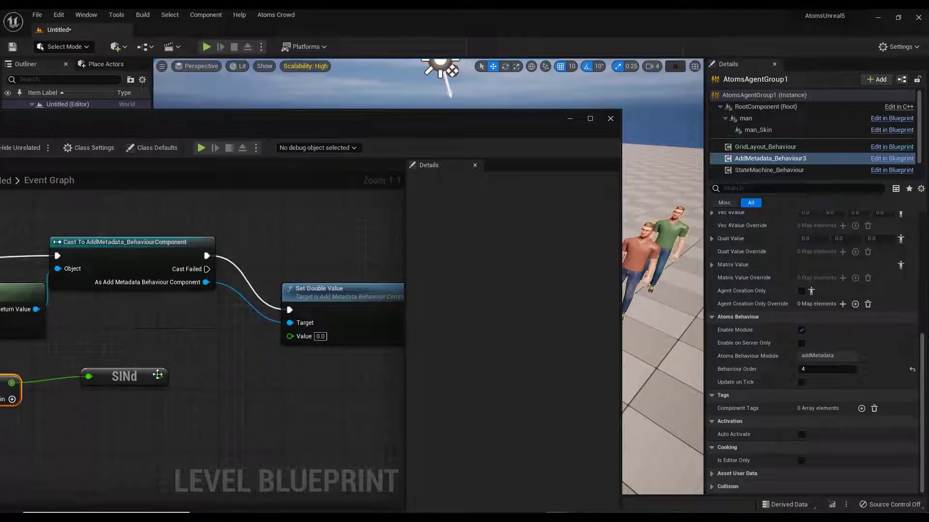
pyautogui.moveTo(159, 376); pyautogui.dragTo(290, 337)
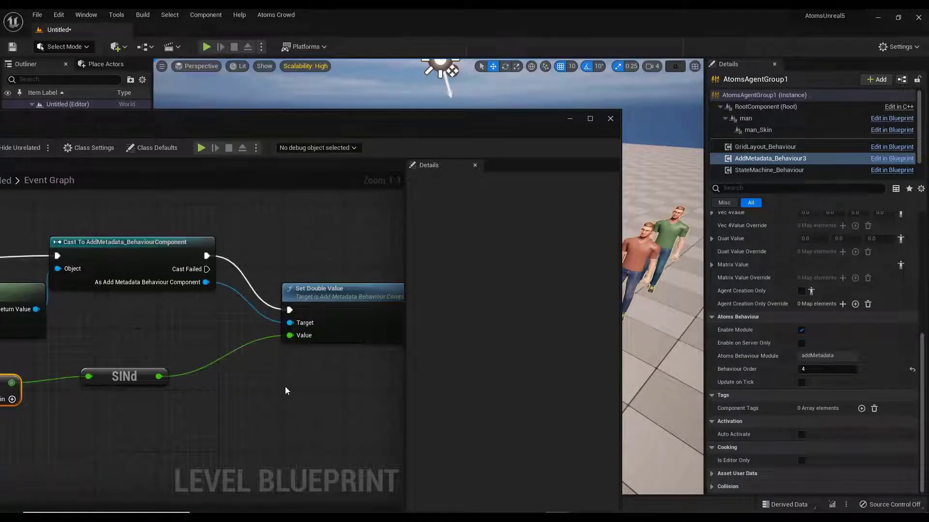
pyautogui.moveTo(324, 294); pyautogui.dragTo(324, 278)
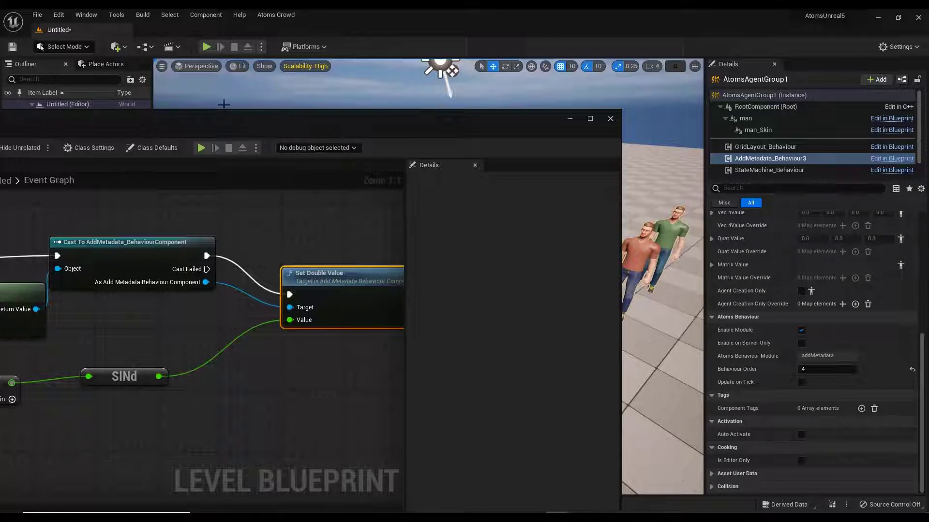
pyautogui.moveTo(248, 135); pyautogui.dragTo(478, 210)
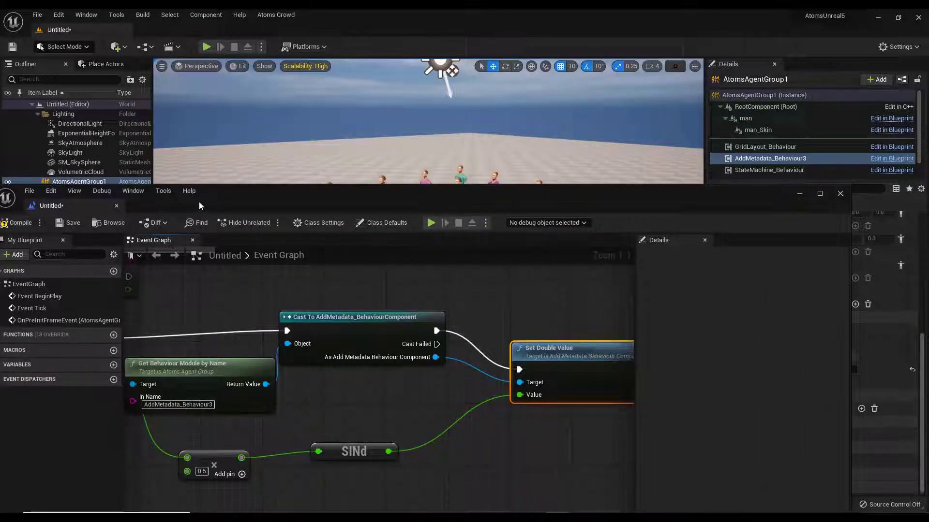
pyautogui.moveTo(199, 208); pyautogui.dragTo(266, 202)
pyautogui.click(136, 218)
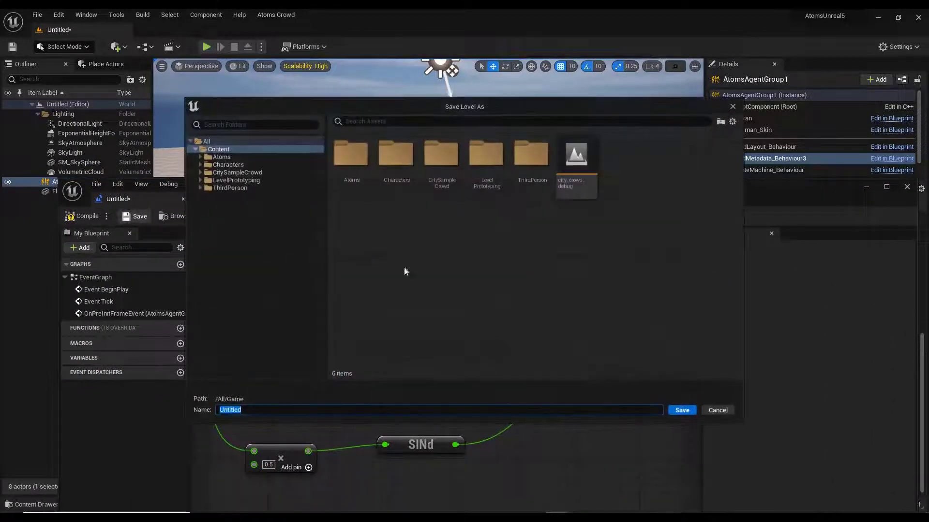
pyautogui.click(724, 414)
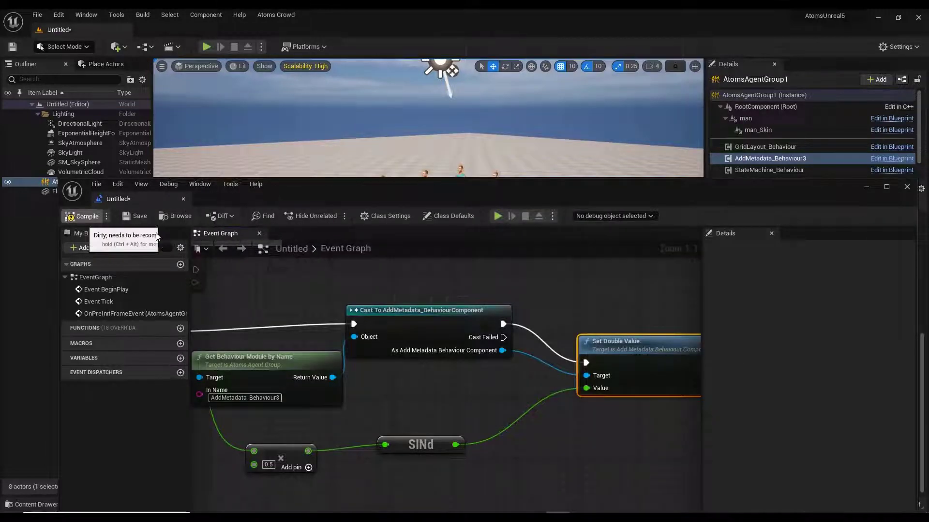
# Close the Level Blueprint and play the level to check the agents' colors in the simulation.
pyautogui.moveTo(768, 185); pyautogui.dragTo(681, 188)
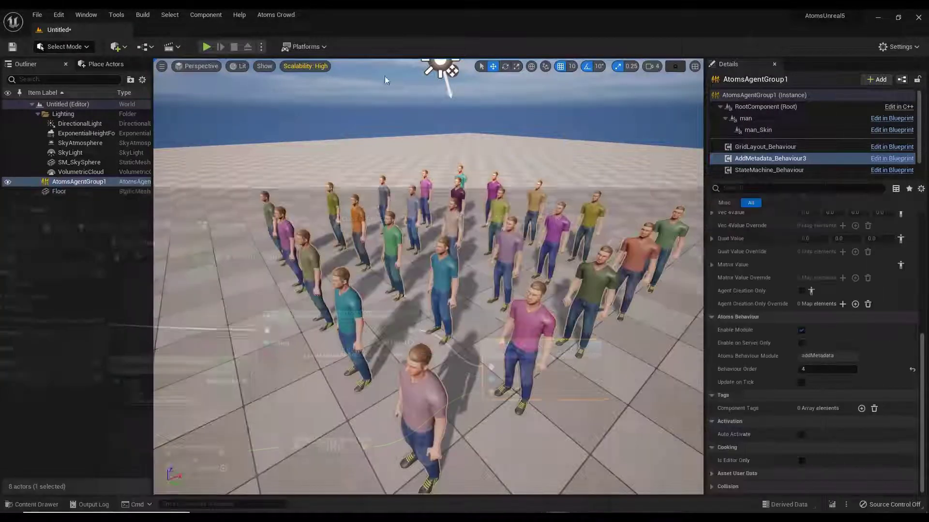
pyautogui.click(819, 190)
pyautogui.click(207, 47)
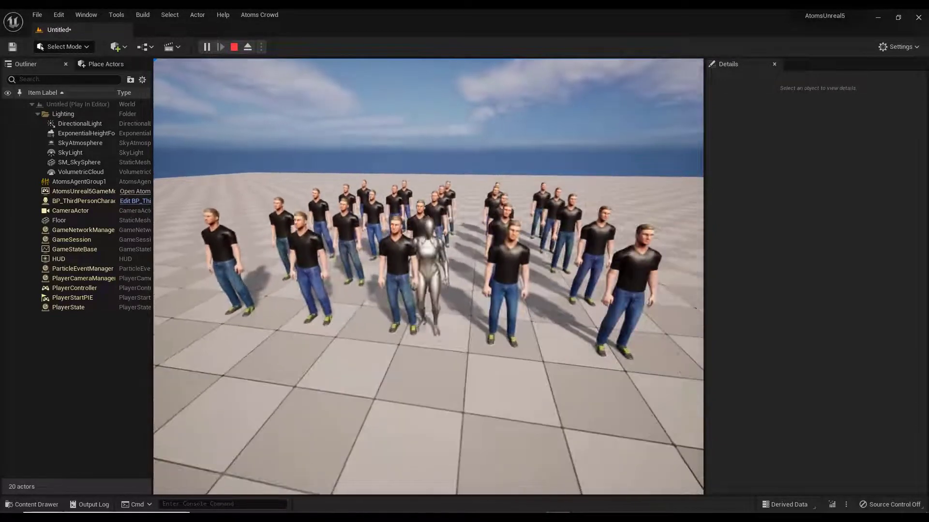
pyautogui.press('Escape')
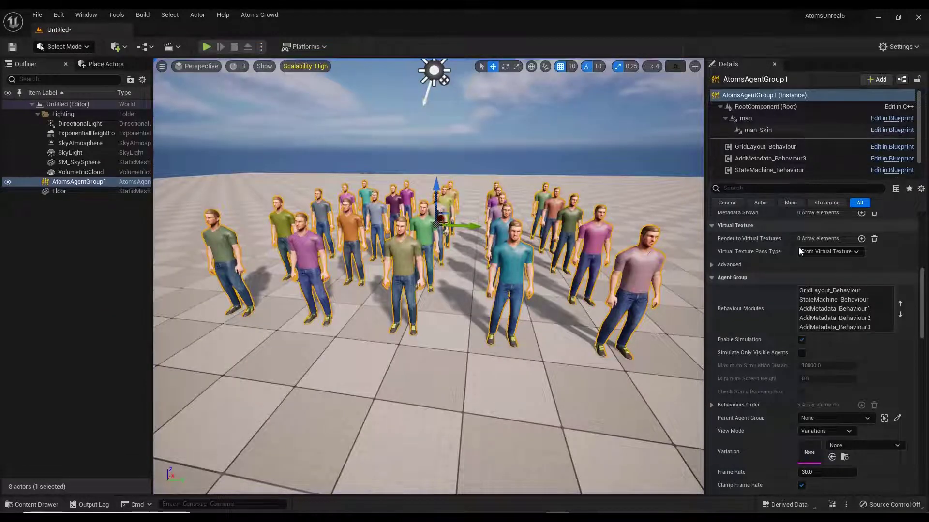
# Enable Updated Per Instance Metadata at Every Tick on AtomsAgentGroup1 and play the level to test it.
pyautogui.scroll(-5, 760, 352)
pyautogui.scroll(-4, 759, 358)
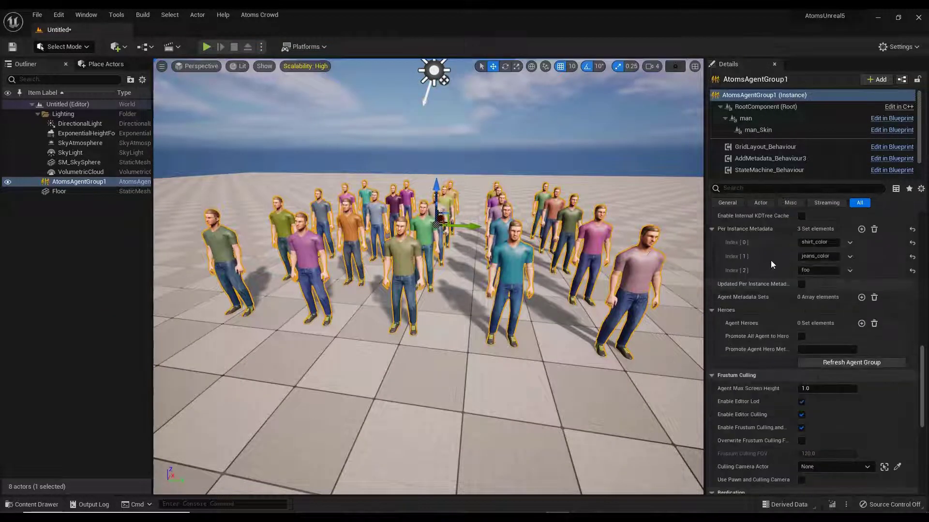
pyautogui.click(801, 286)
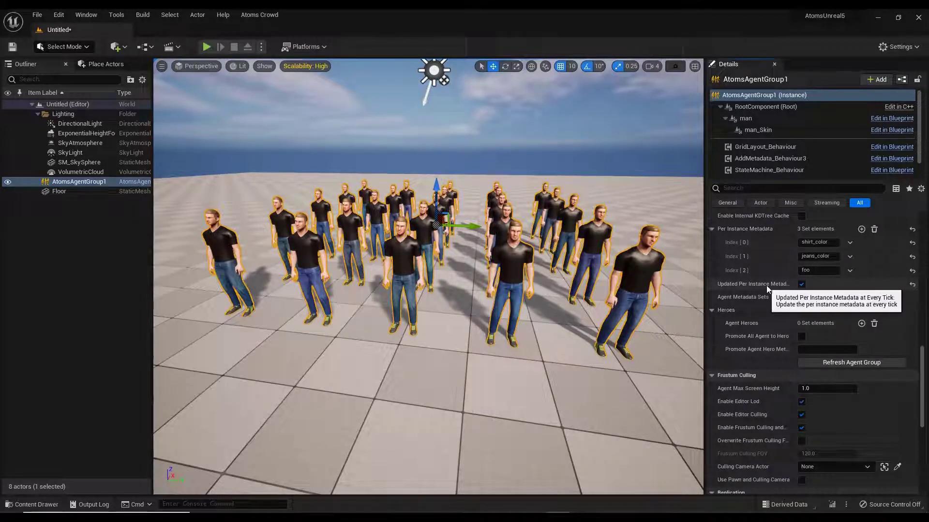
pyautogui.click(206, 47)
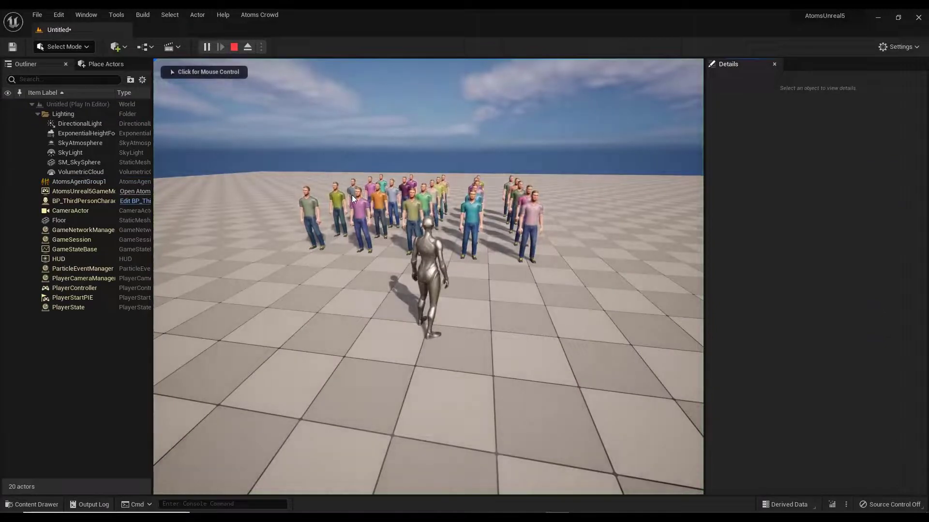
pyautogui.press('Escape')
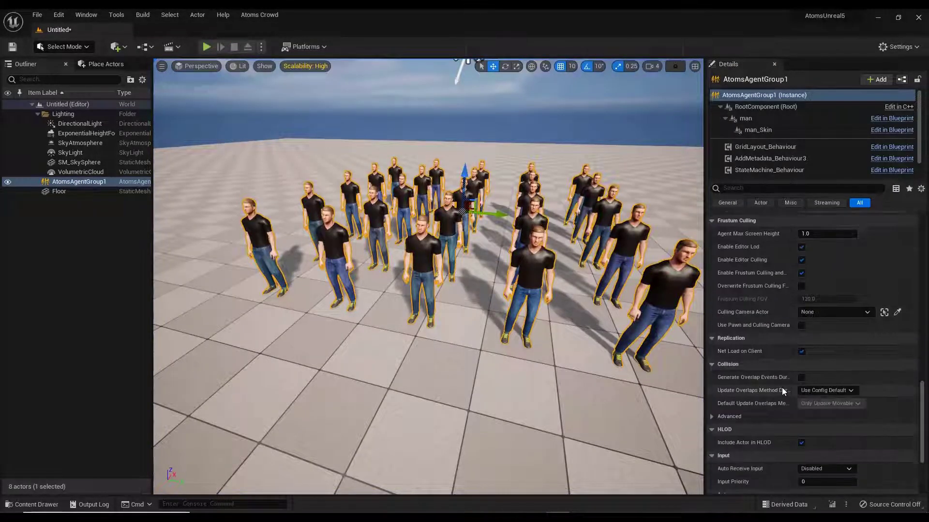
# Disable Updated Per Instance Metadata at Every Tick on AtomsAgentGroup1 and reopen the Level Blueprint.
pyautogui.scroll(5, 781, 387)
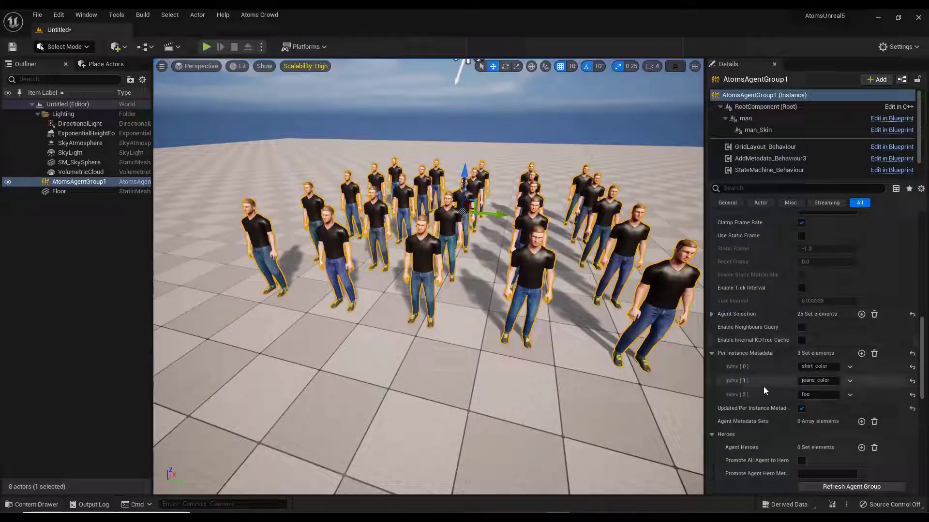
pyautogui.click(801, 409)
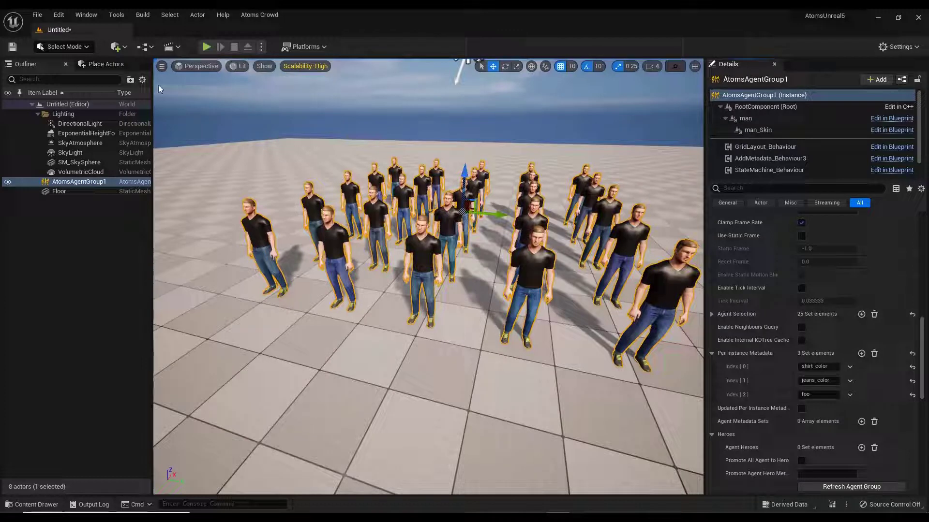
pyautogui.click(116, 46)
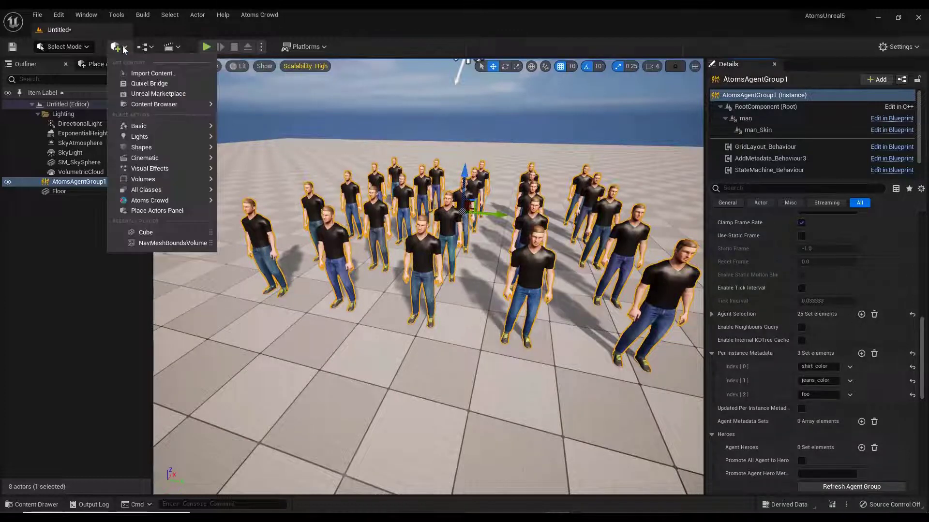
pyautogui.click(144, 46)
pyautogui.click(212, 115)
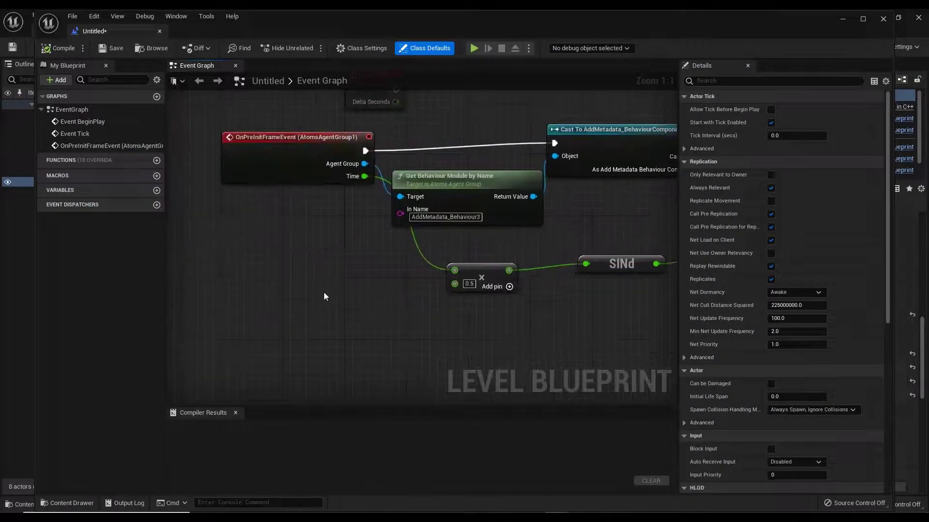
# Add an Update Shader Dynamic Data node with its Target fed by the OnPreInitFrameEvent's Agent Group output.
pyautogui.moveTo(364, 163); pyautogui.dragTo(467, 334)
pyautogui.write('perins')
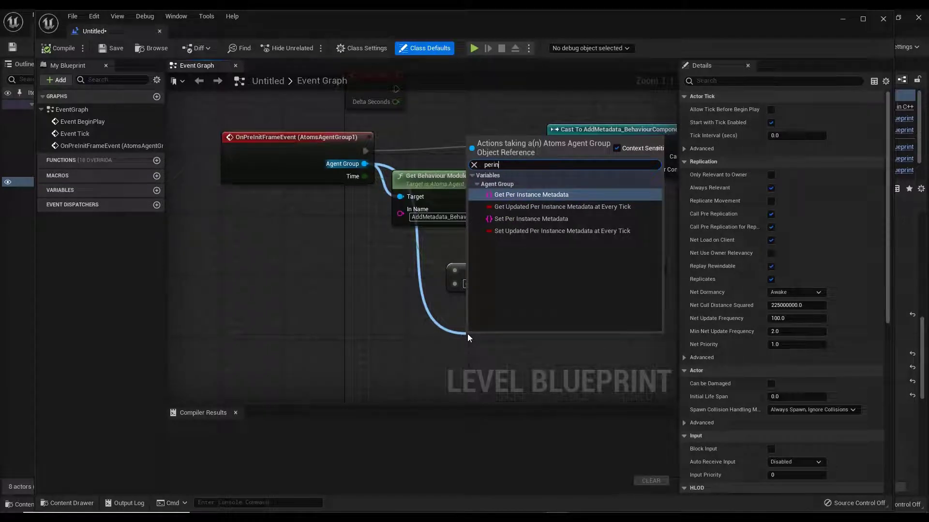
pyautogui.press('BackSpace')
pyautogui.press('BackSpace')
pyautogui.press('BackSpace')
pyautogui.press('BackSpace')
pyautogui.press('BackSpace')
pyautogui.press('BackSpace')
pyautogui.write('update')
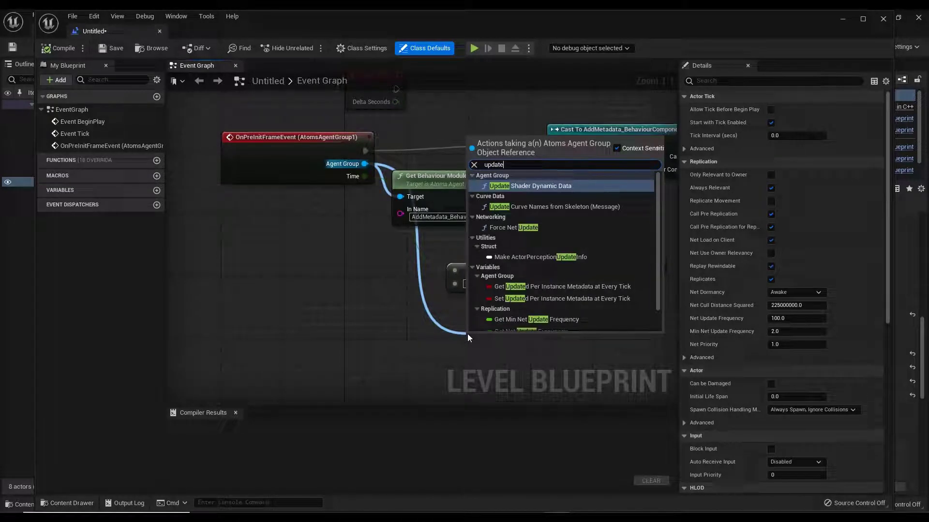
pyautogui.press('Return')
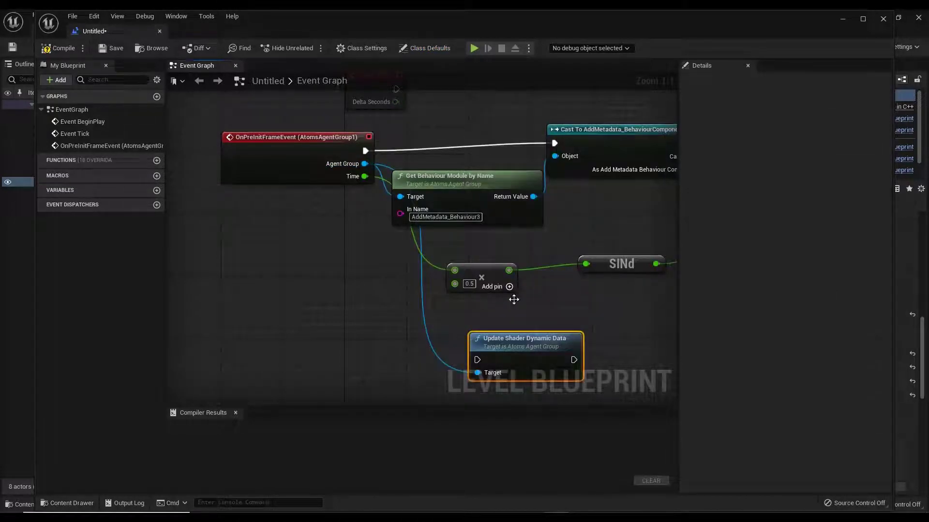
# Place the Update Shader Dynamic Data node after Set Double Value and connect the execution output of Set Double Value to it.
pyautogui.moveTo(509, 302); pyautogui.dragTo(289, 269, button='right')
pyautogui.moveTo(318, 307); pyautogui.dragTo(649, 196)
pyautogui.moveTo(552, 142); pyautogui.dragTo(587, 212)
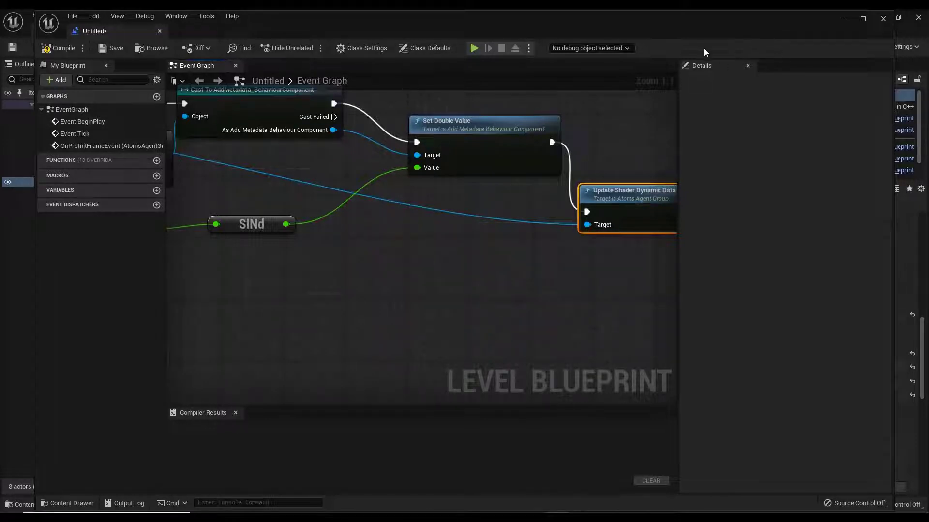
# Compile and close the Level Blueprint and play the level to test the agents' changing colors.
pyautogui.click(58, 47)
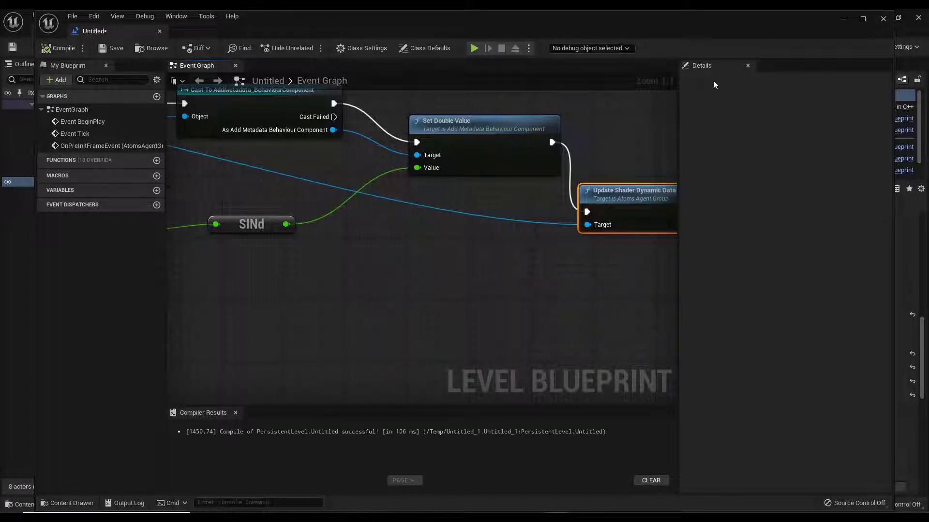
pyautogui.click(881, 21)
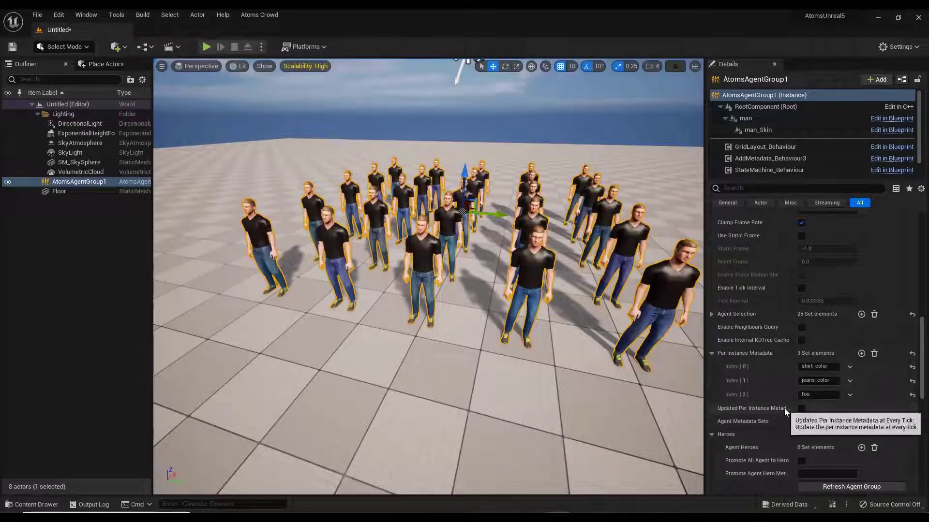
pyautogui.click(207, 48)
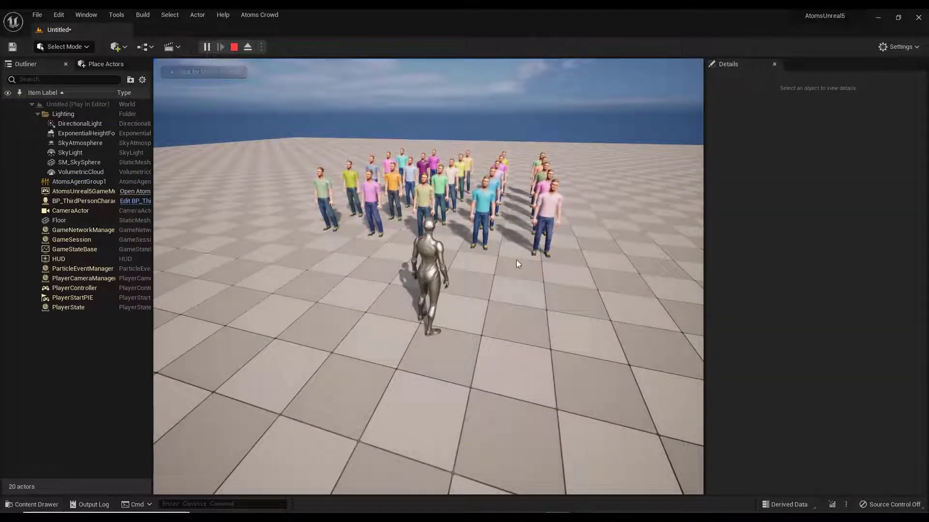
pyautogui.click(235, 47)
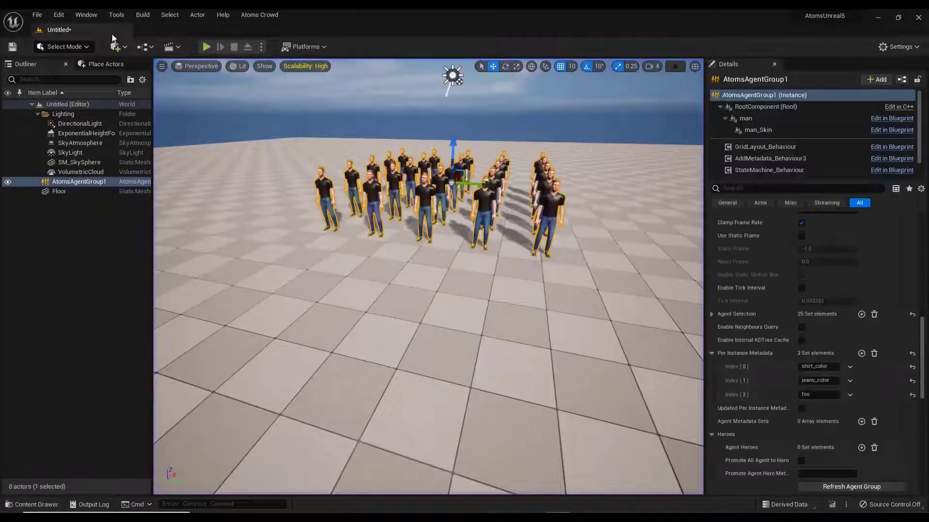
# Reopen the Level Blueprint and review the connection from Set Double Value to Update Shader Dynamic Data.
pyautogui.click(150, 47)
pyautogui.moveTo(220, 138)
pyautogui.click(207, 118)
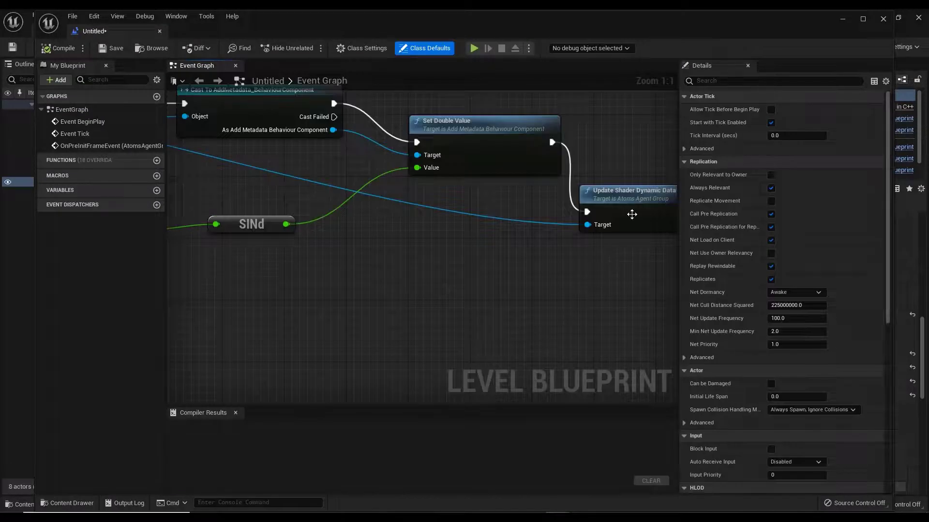
pyautogui.moveTo(595, 265); pyautogui.dragTo(468, 272, button='right')
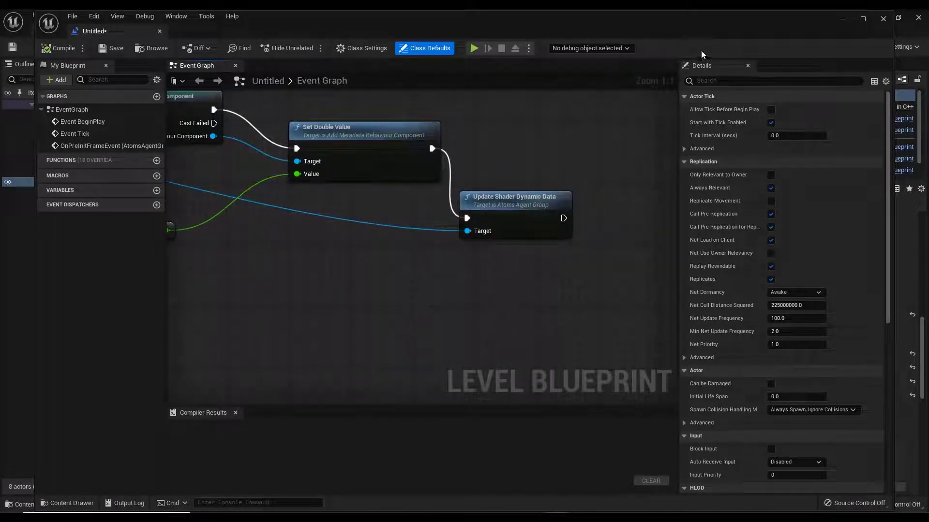